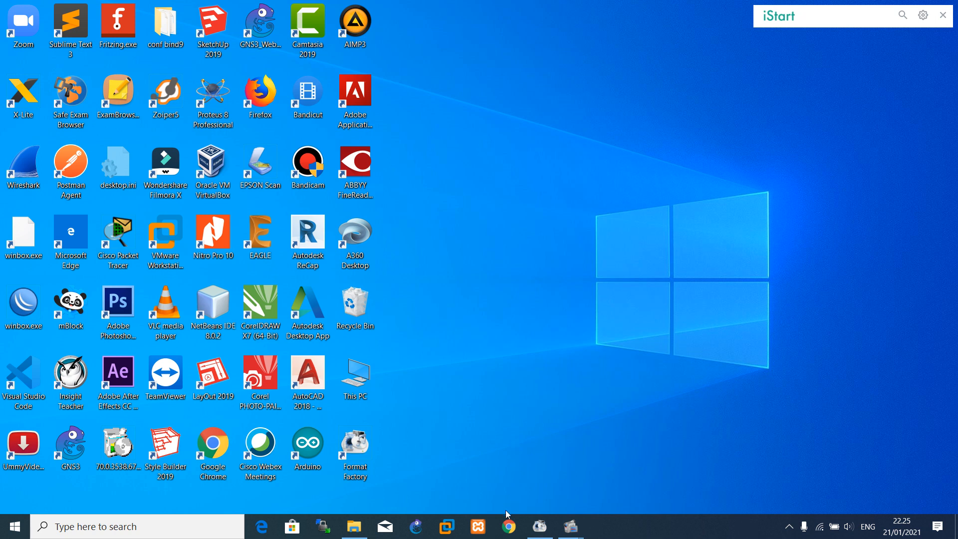
# - Launch Google Chrome and open classroom.google.com
pyautogui.click(508, 526)
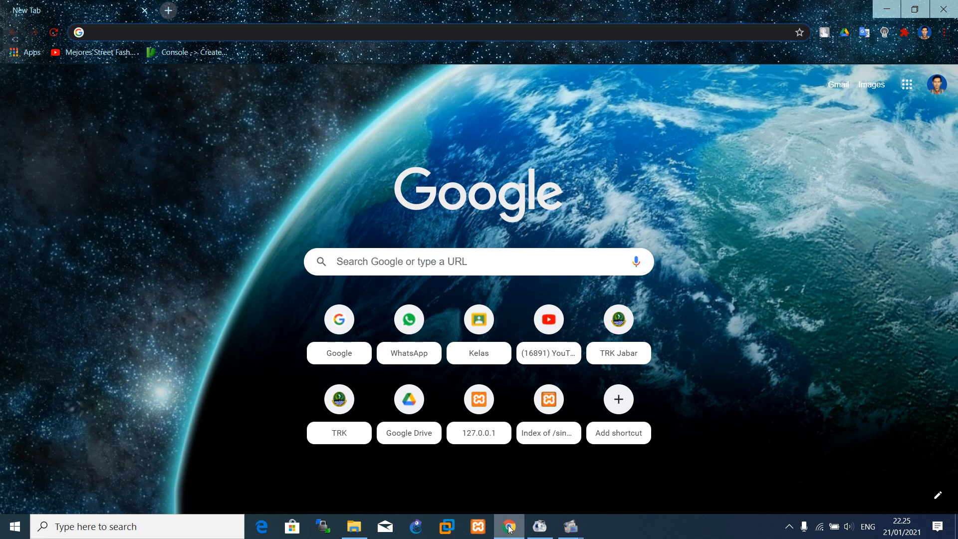
pyautogui.write('c')
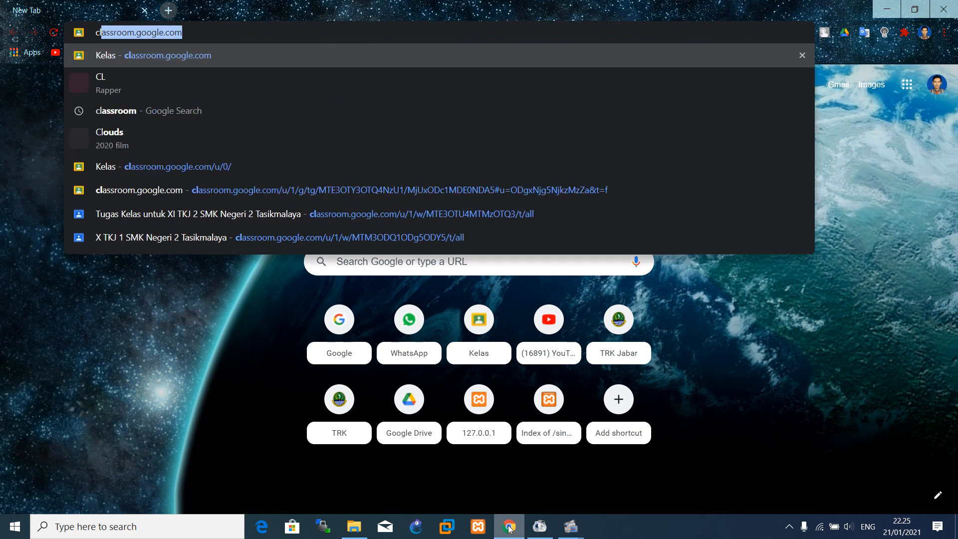
pyautogui.press('Return')
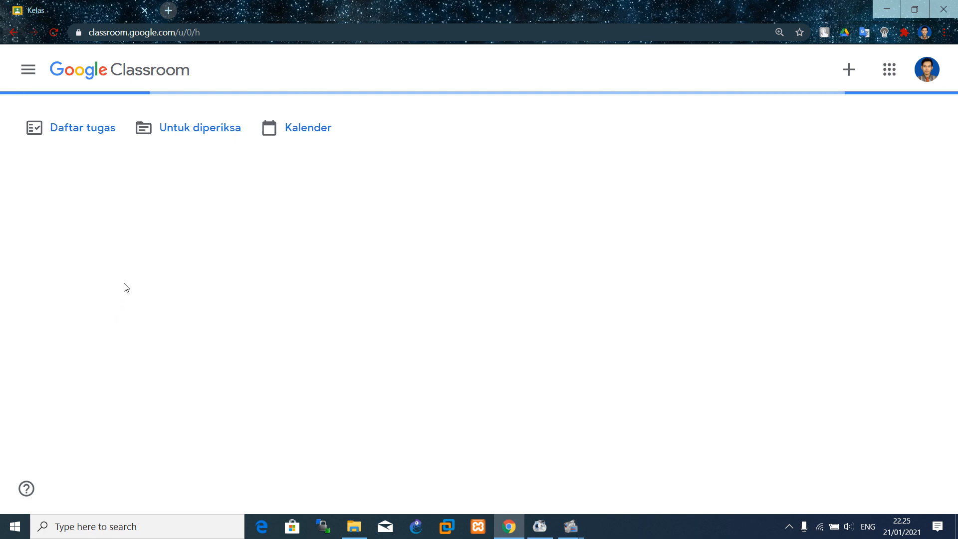
# - Go to google.com and open Classroom from the list of Google apps
pyautogui.click(209, 31)
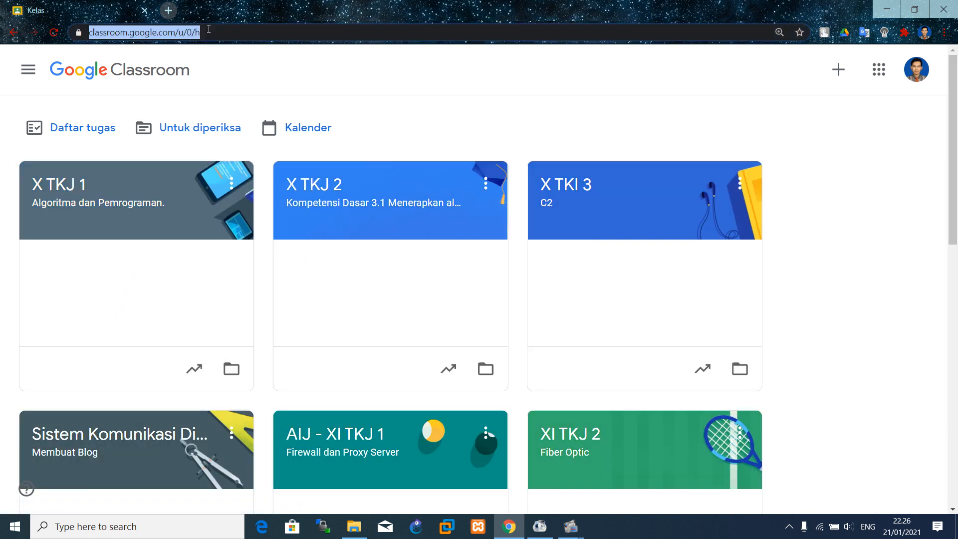
pyautogui.write('goo')
pyautogui.press('Return')
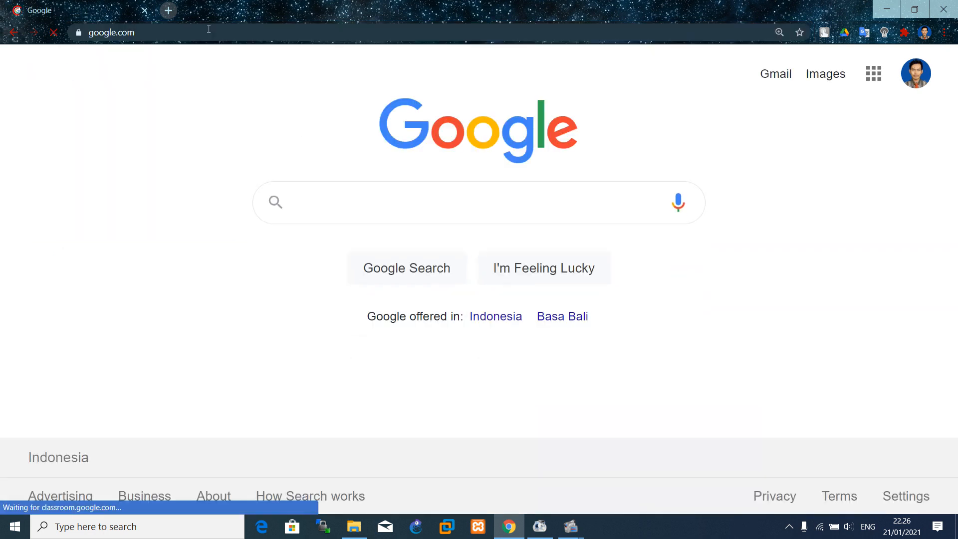
pyautogui.click(874, 74)
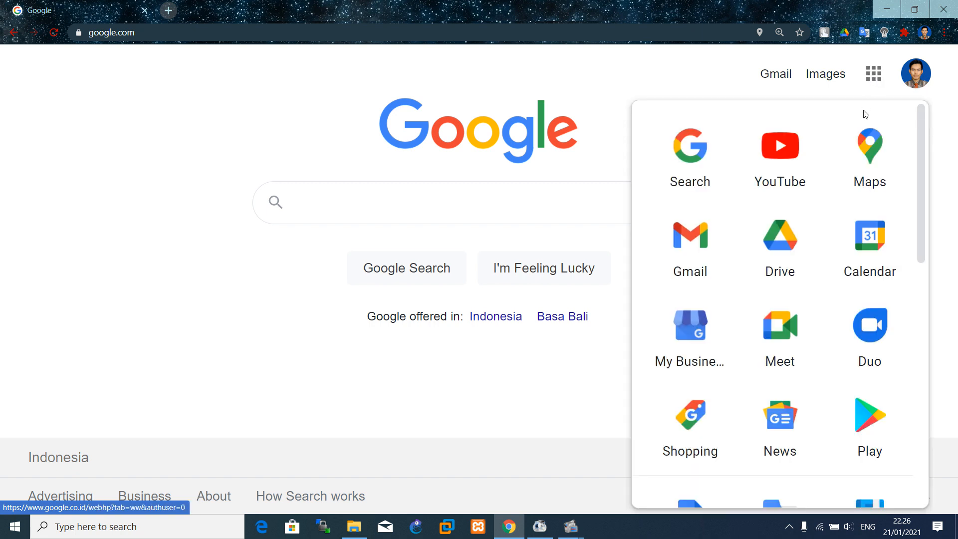
pyautogui.moveTo(922, 209); pyautogui.dragTo(923, 344)
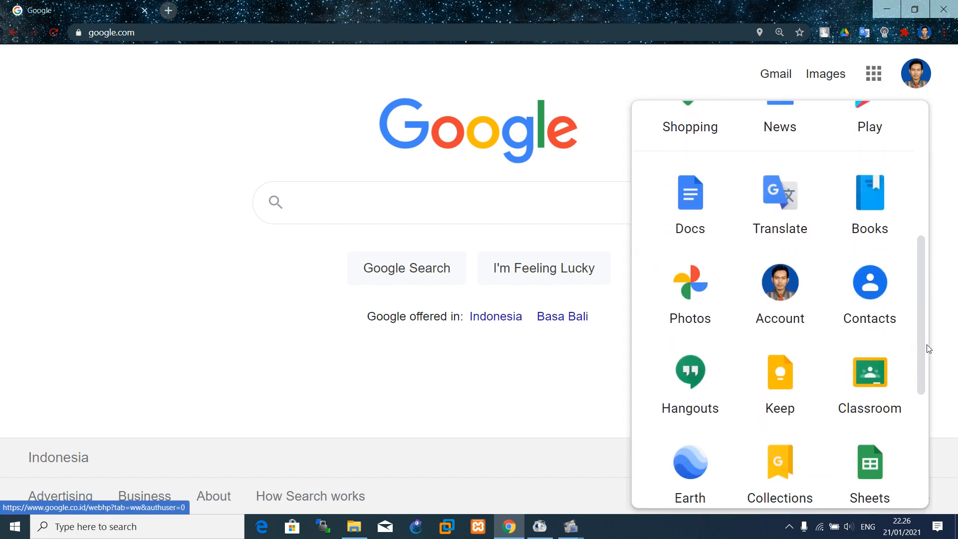
pyautogui.click(874, 391)
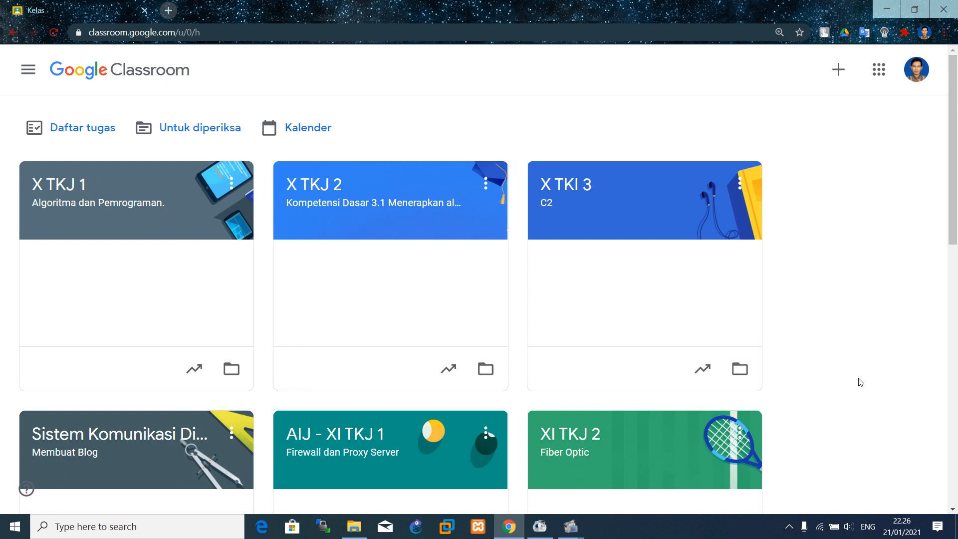
# - Switch Google Classroom to the smkn2kotatasik.sch.id school account
pyautogui.moveTo(860, 380); pyautogui.dragTo(380, 165)
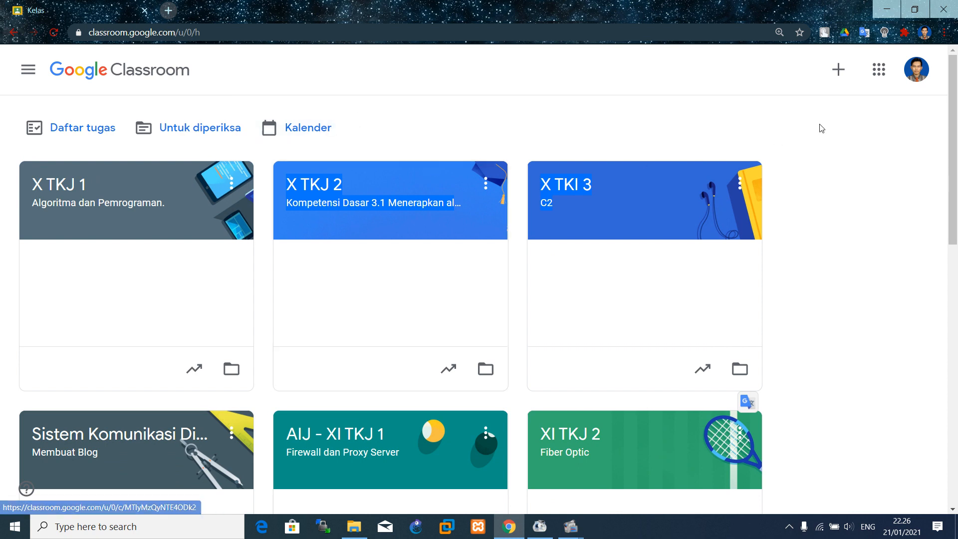
pyautogui.click(923, 83)
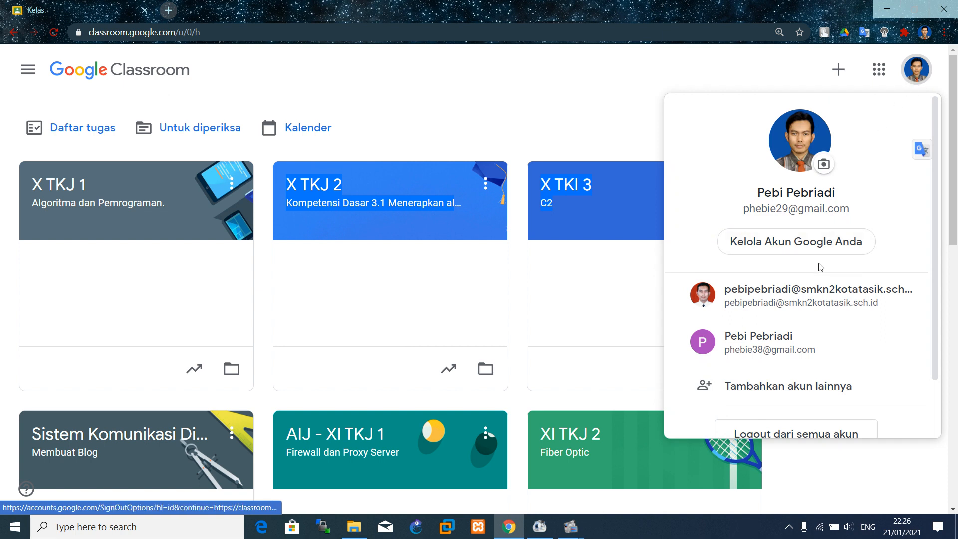
pyautogui.click(789, 301)
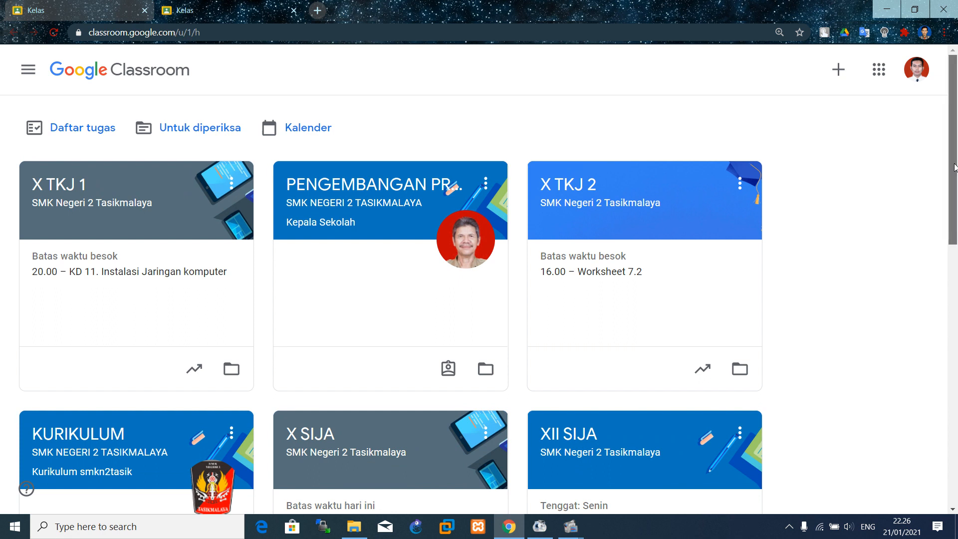
# - Look over the school account's class cards and open the XII SIJA class
pyautogui.moveTo(955, 167)
pyautogui.mouseDown()
pyautogui.moveTo(955, 465)
pyautogui.moveTo(956, 151)
pyautogui.mouseUp()
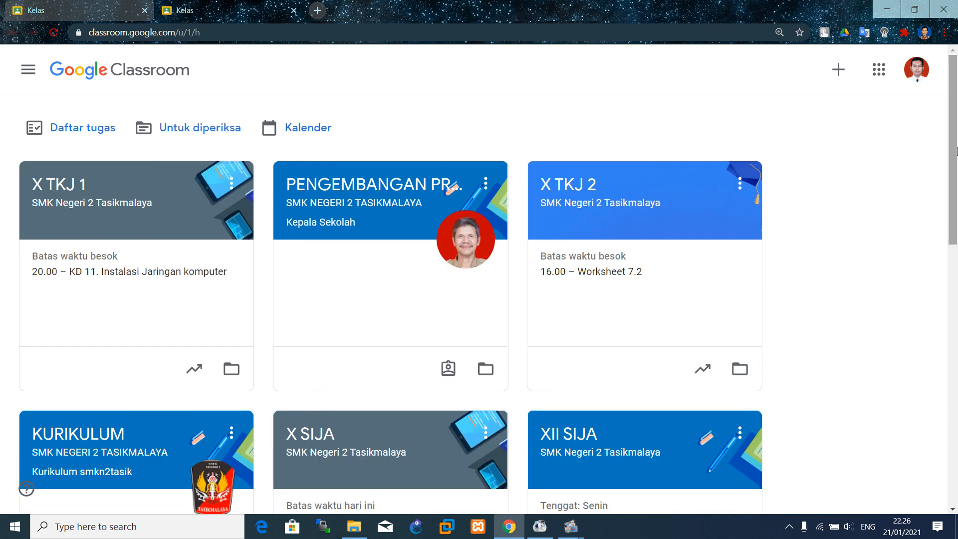
pyautogui.scroll(-1, 956, 145)
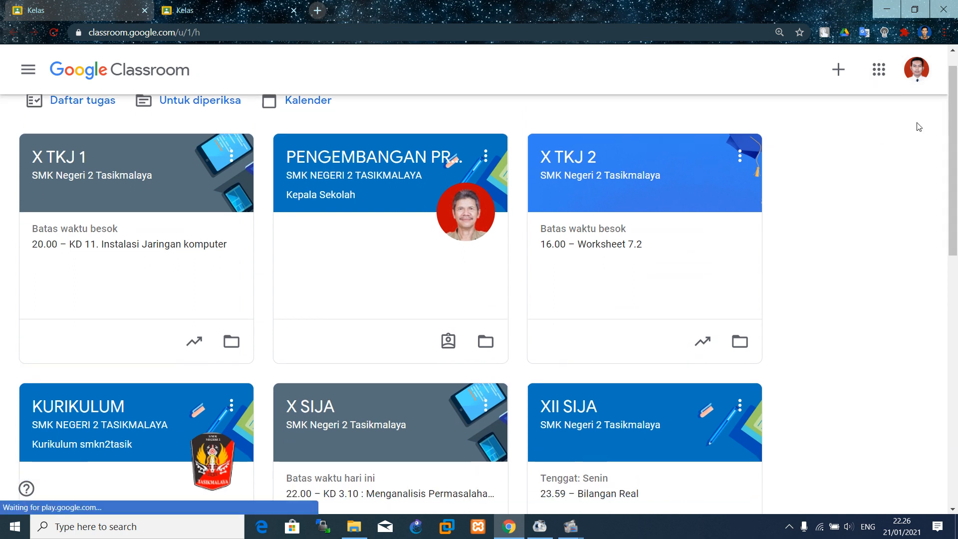
pyautogui.scroll(1, 956, 150)
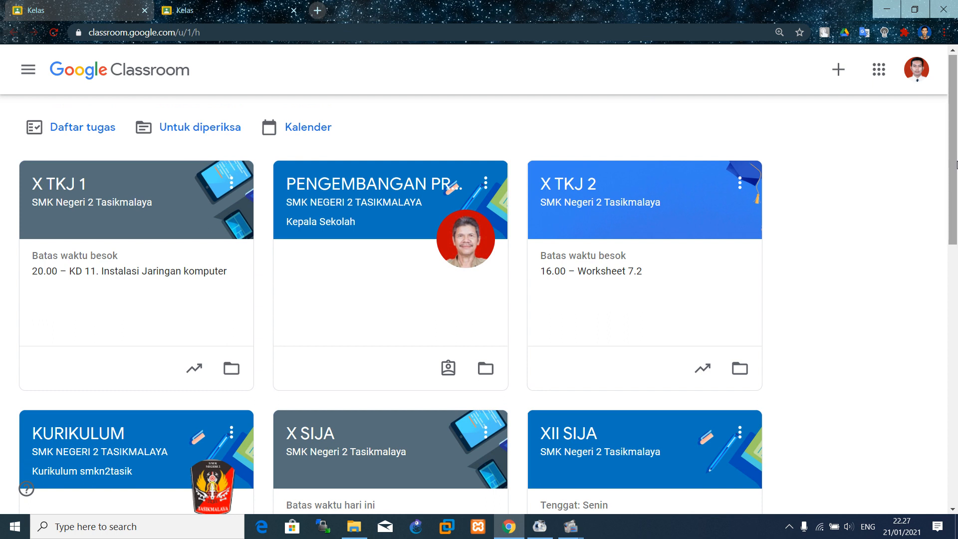
pyautogui.moveTo(956, 165); pyautogui.dragTo(957, 209)
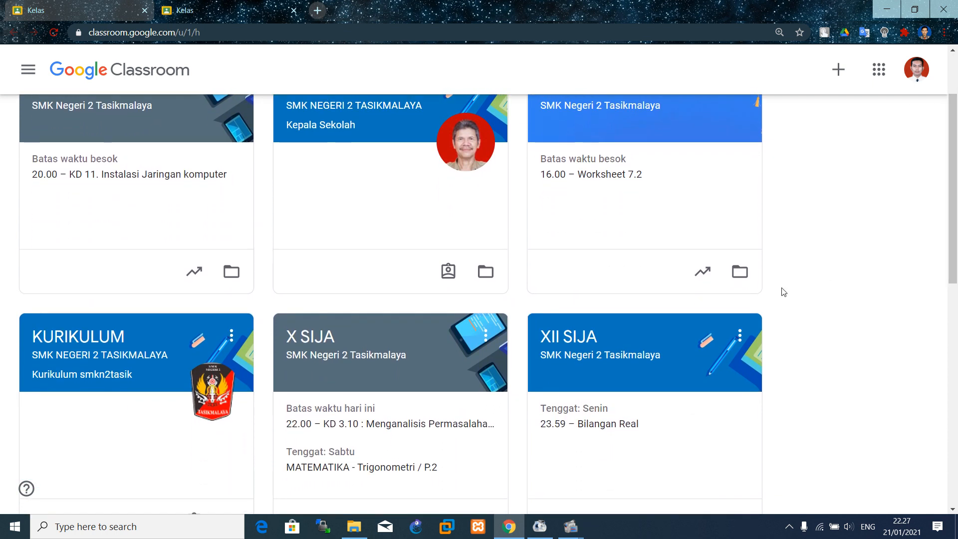
pyautogui.click(587, 341)
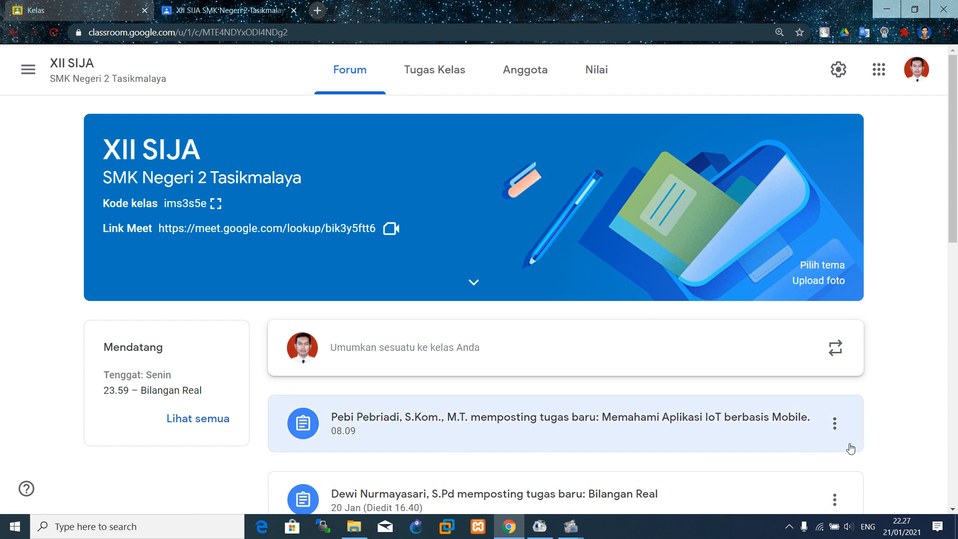
# - Browse the assignment and material posts in the XII SIJA class Forum
pyautogui.moveTo(956, 213); pyautogui.dragTo(957, 521)
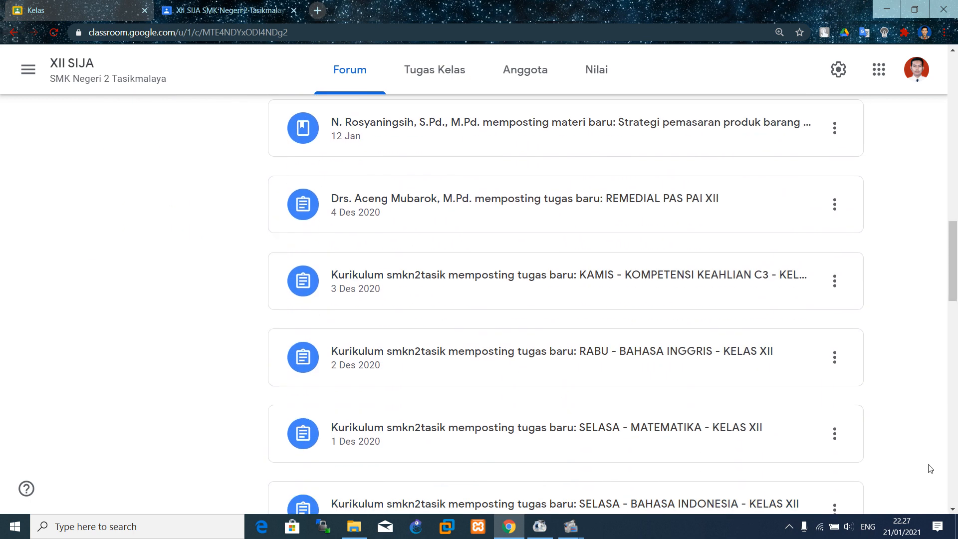
pyautogui.moveTo(957, 258); pyautogui.dragTo(957, 64)
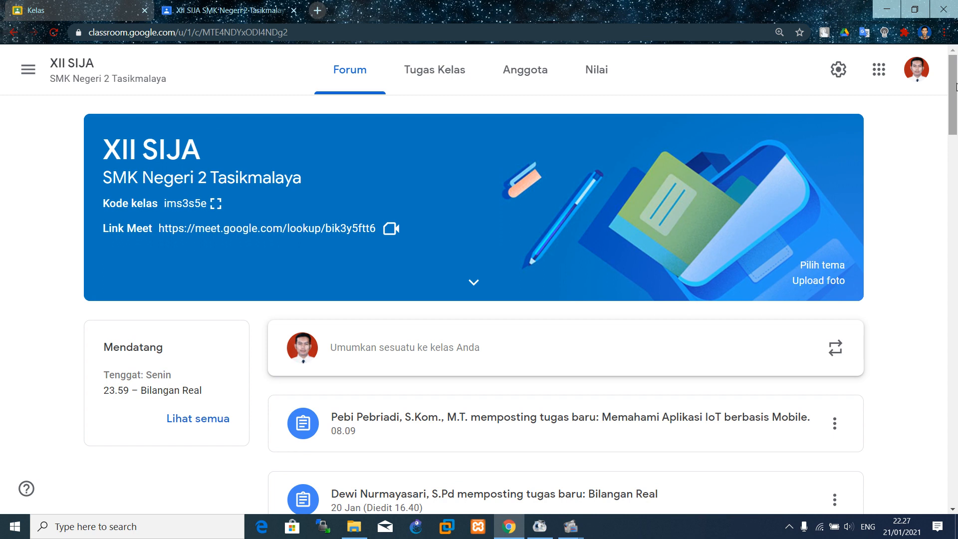
pyautogui.scroll(-8, 957, 134)
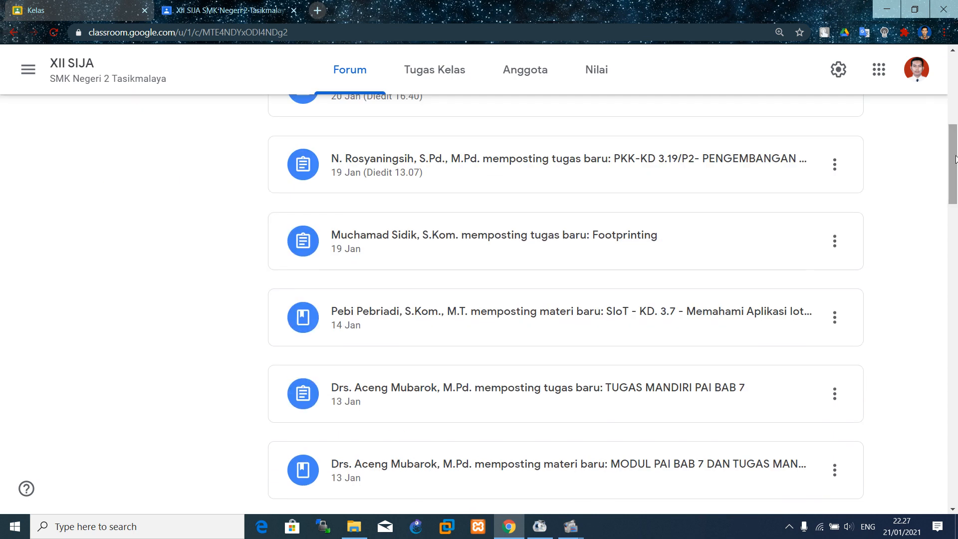
pyautogui.scroll(5, 956, 120)
pyautogui.scroll(3, 956, 119)
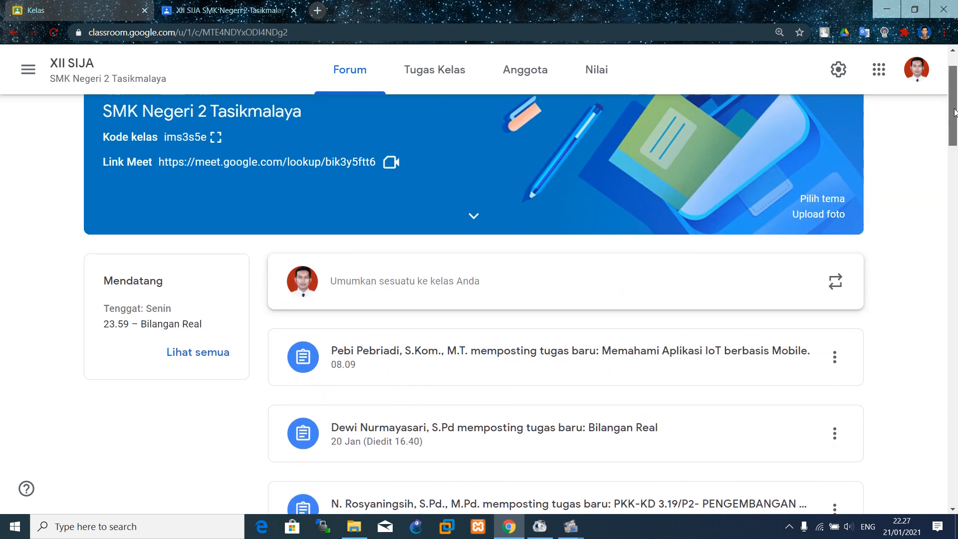
# - Examine the creation options in Tugas Kelas, including the blank Materi form, without posting anything
pyautogui.click(433, 72)
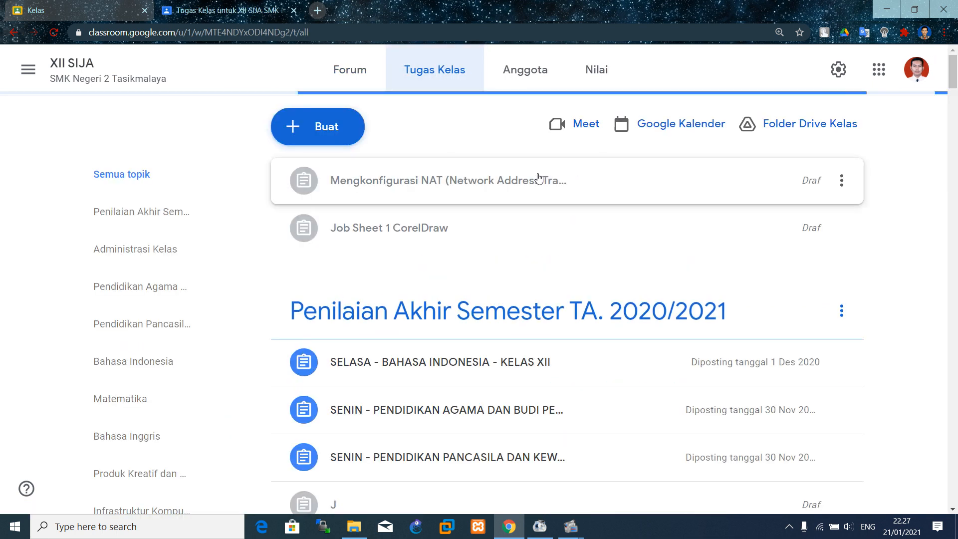
pyautogui.click(335, 129)
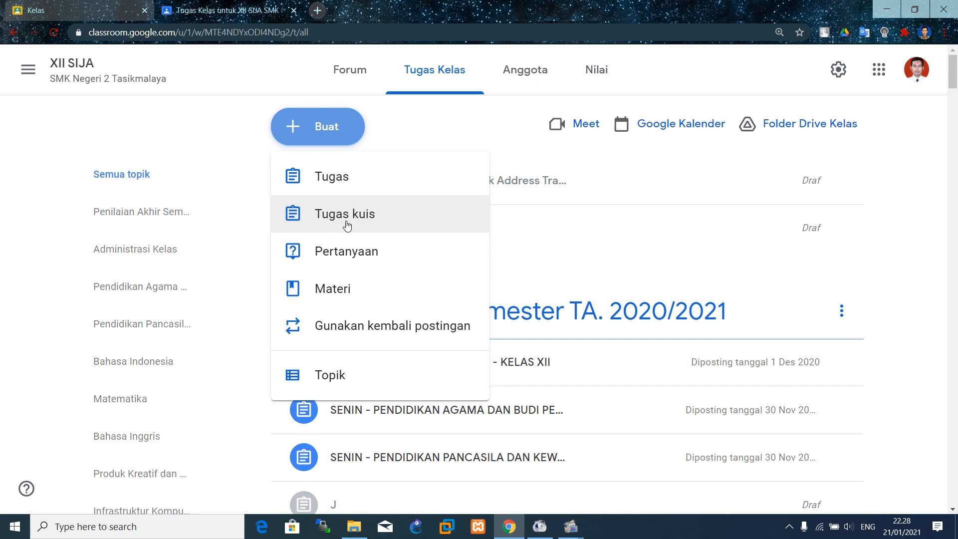
pyautogui.click(348, 283)
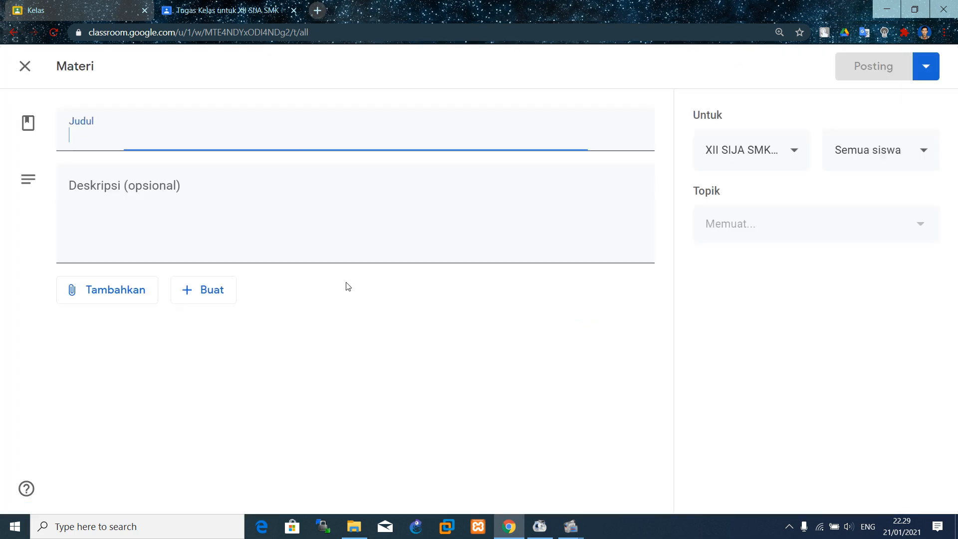
pyautogui.click(25, 66)
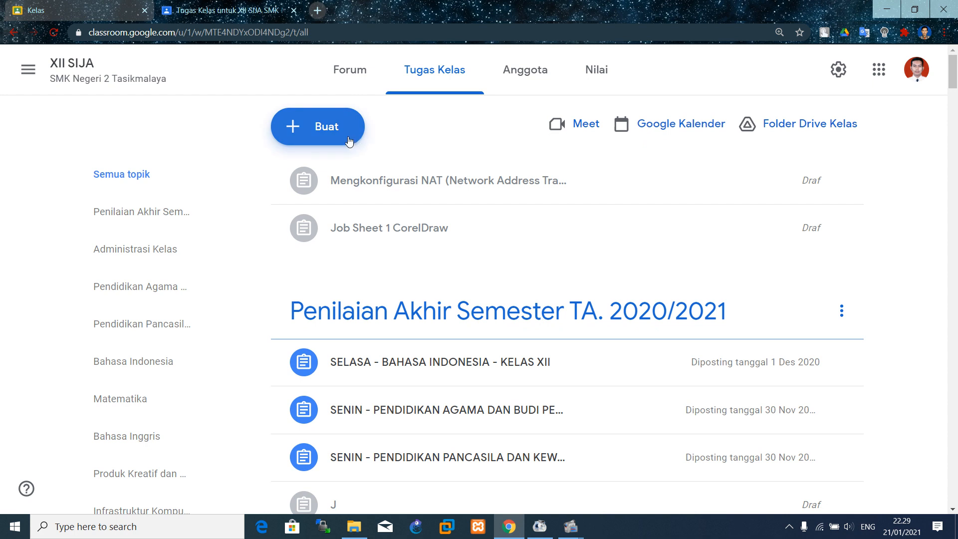
pyautogui.click(322, 126)
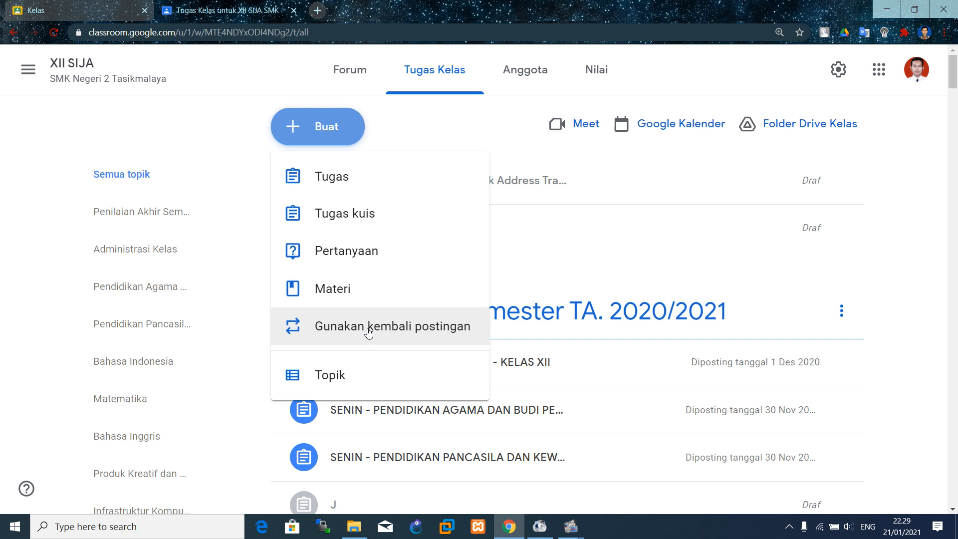
# - View the class's Anggota and Nilai pages and return to the Forum
pyautogui.click(522, 76)
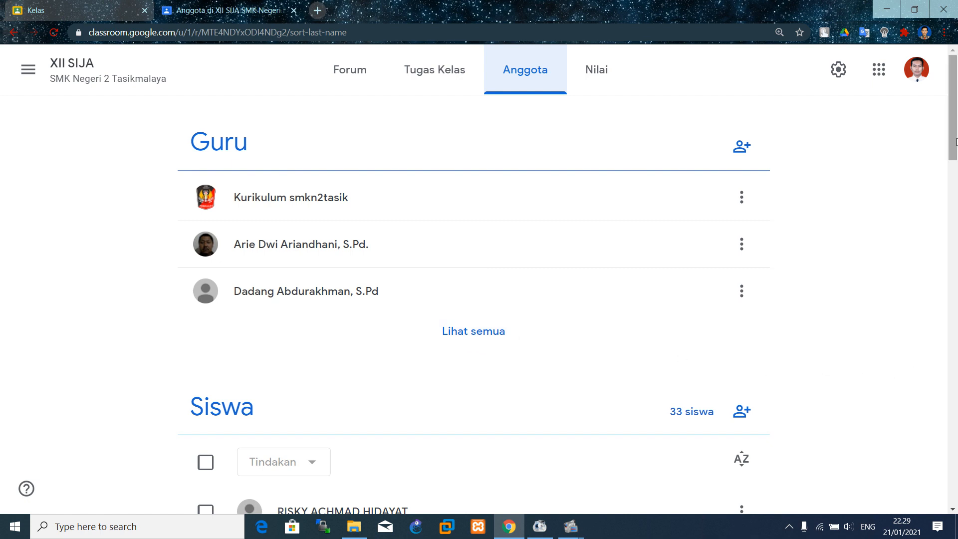
pyautogui.click(594, 72)
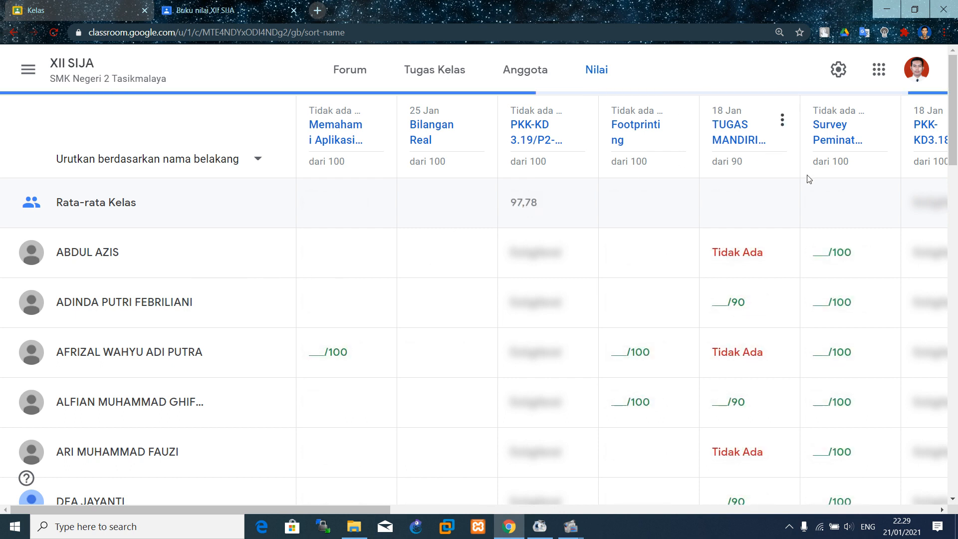
pyautogui.click(367, 73)
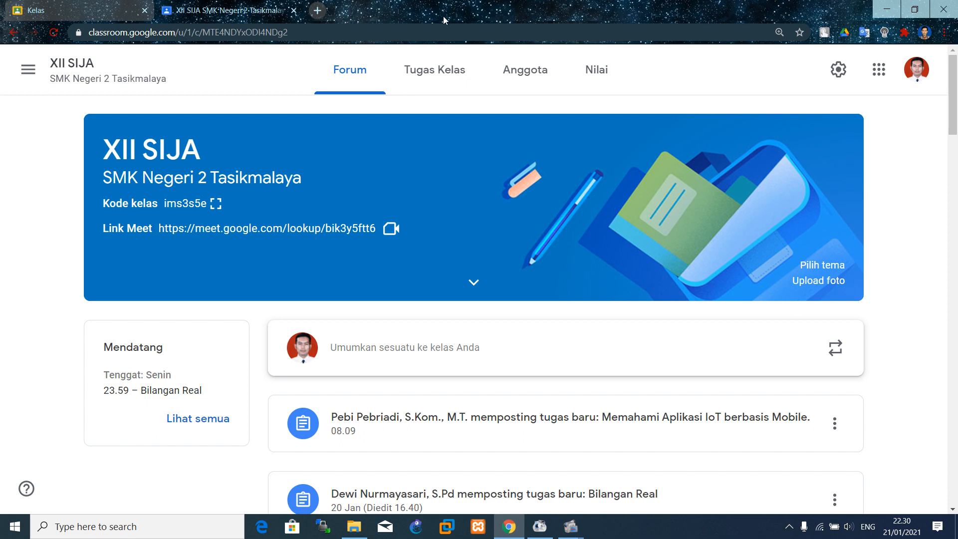
# - Open Google Drive in a new browser tab and switch it to the smkn2kotatasik.sch.id school account
pyautogui.click(886, 80)
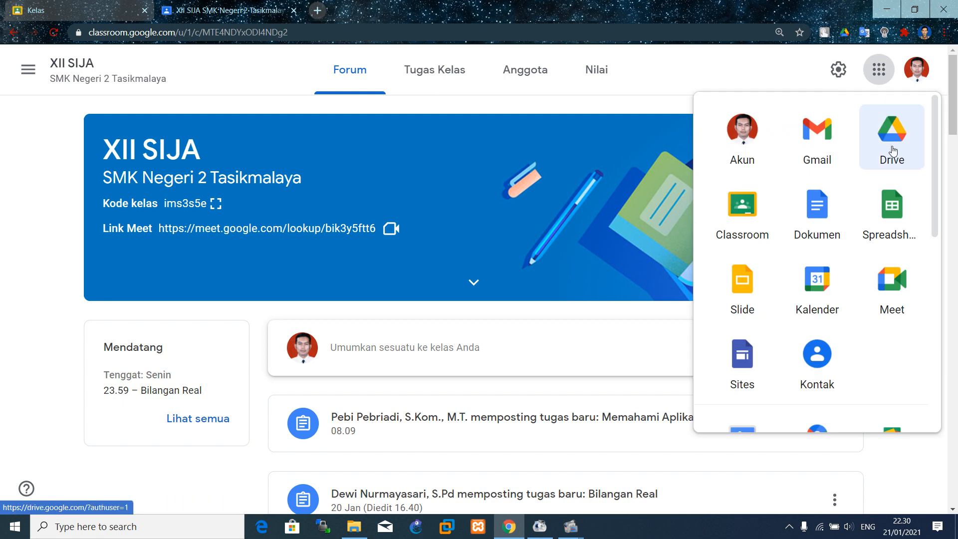
pyautogui.click(318, 11)
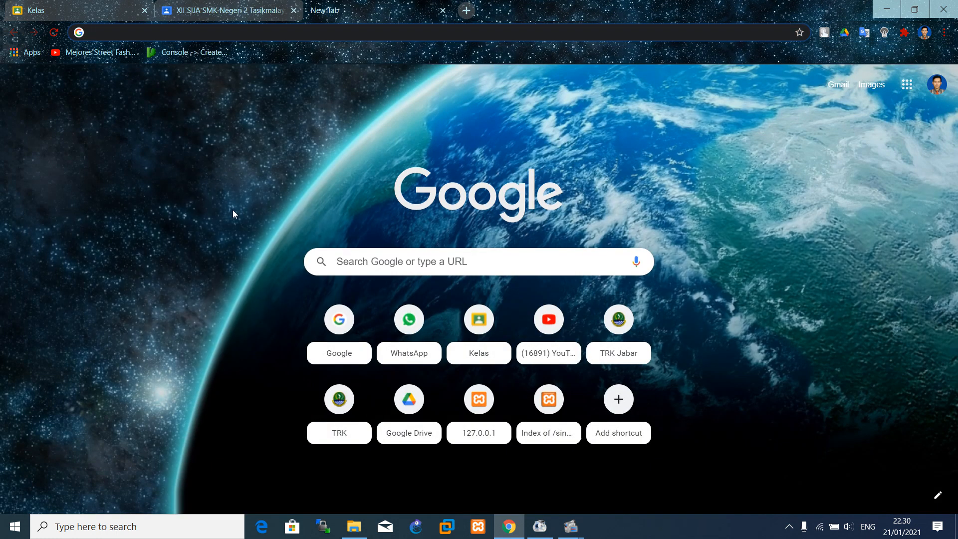
pyautogui.write('drive.google.com')
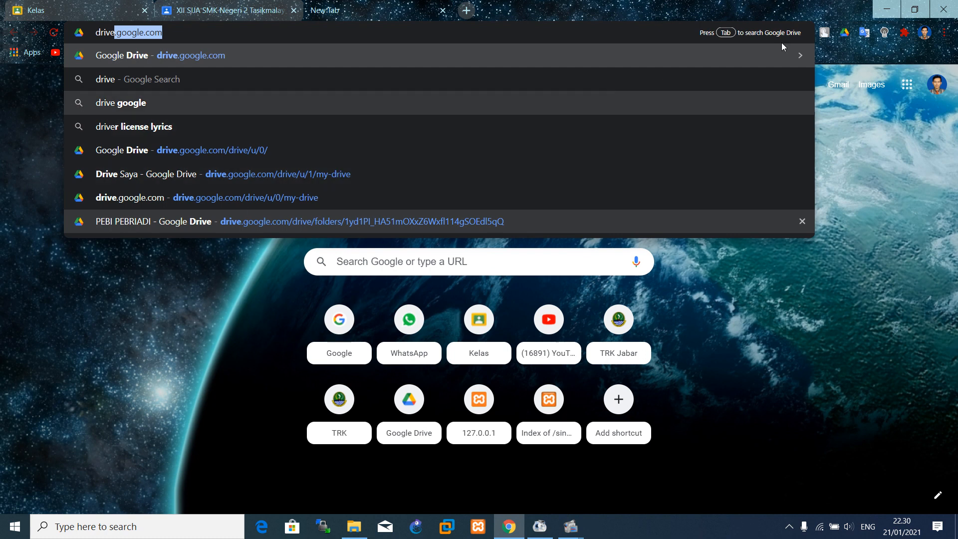
pyautogui.click(907, 85)
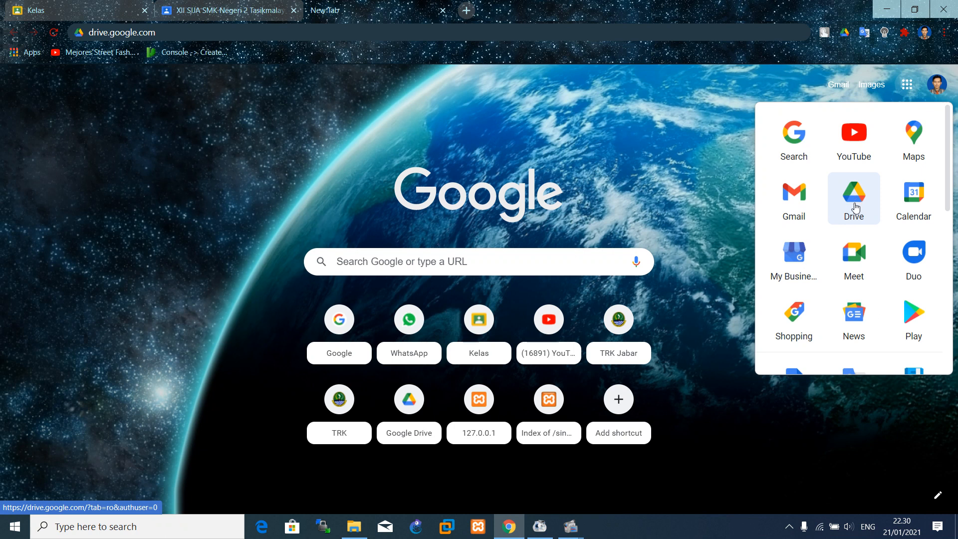
pyautogui.click(856, 207)
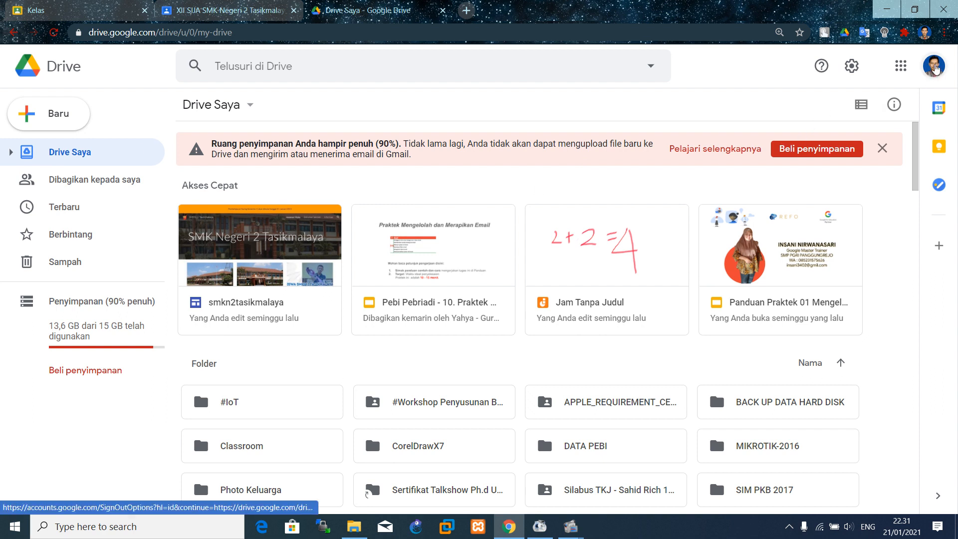
pyautogui.click(935, 72)
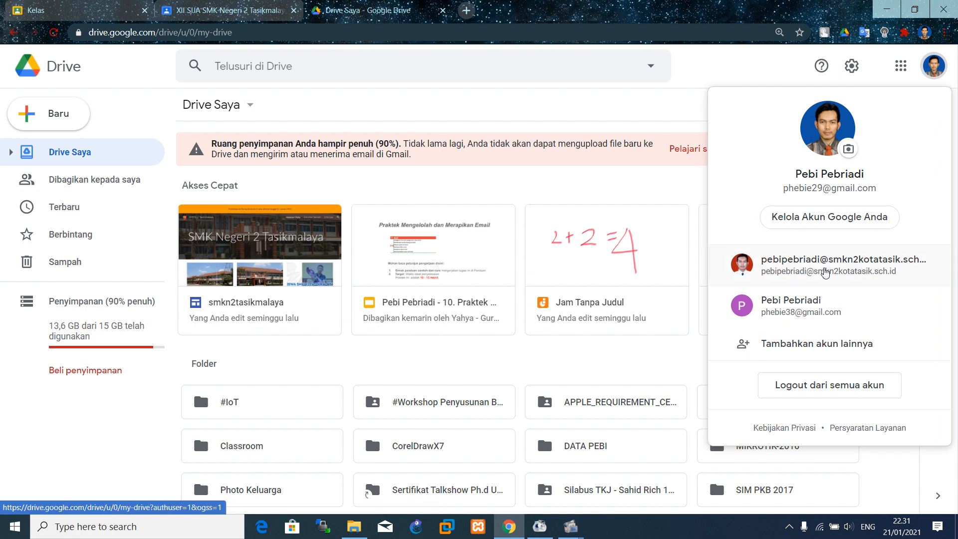
pyautogui.click(825, 272)
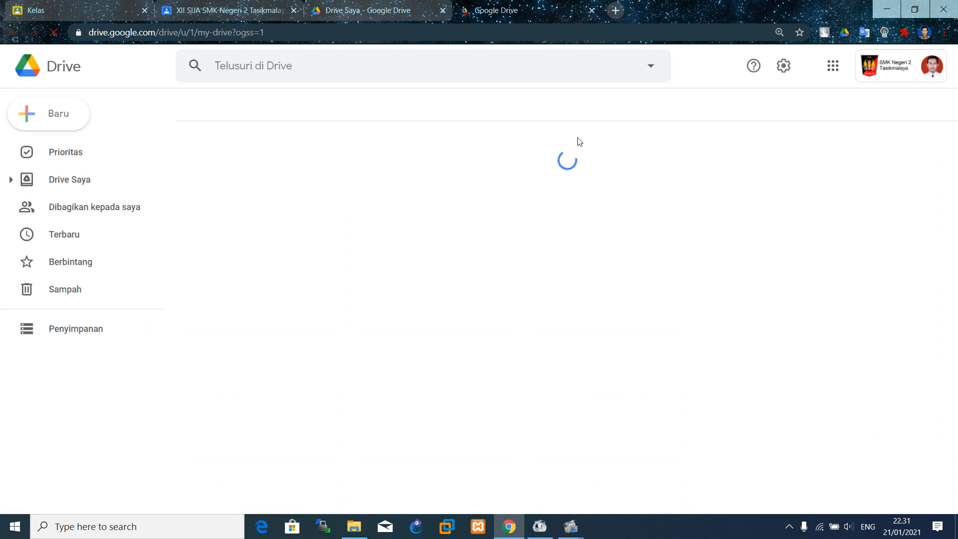
# - Close the extra Drive tab and examine the new-item options and the Classroom folder's options in Drive Saya
pyautogui.click(443, 11)
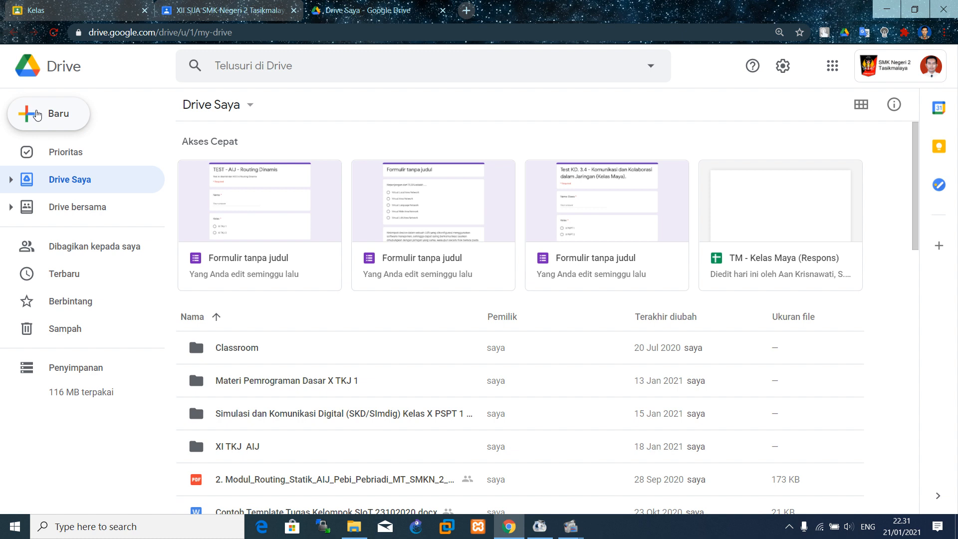
pyautogui.click(37, 115)
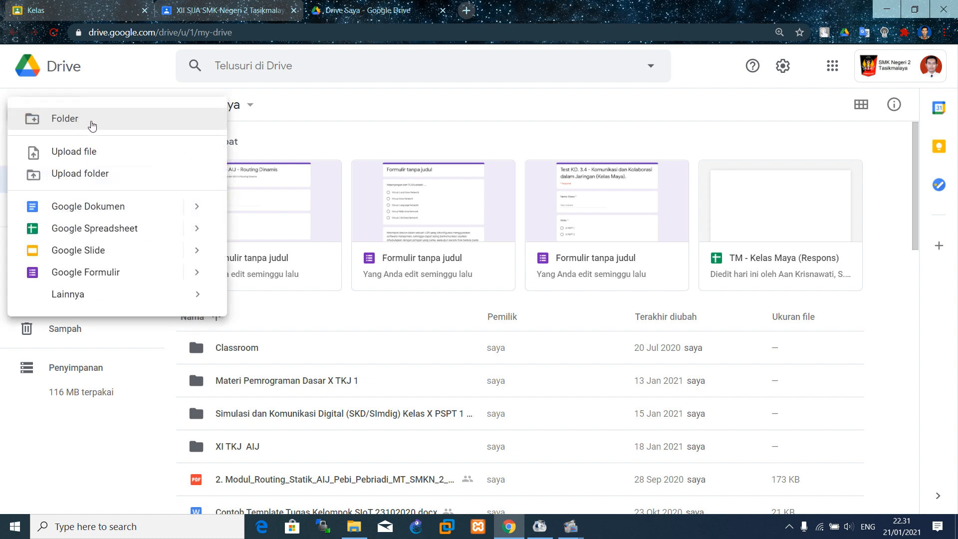
pyautogui.click(445, 139)
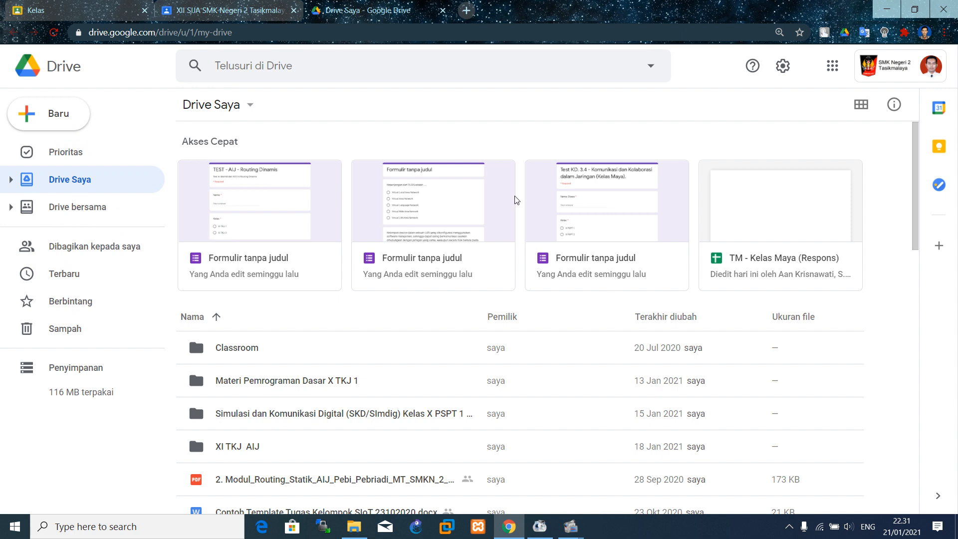
pyautogui.rightClick(456, 355)
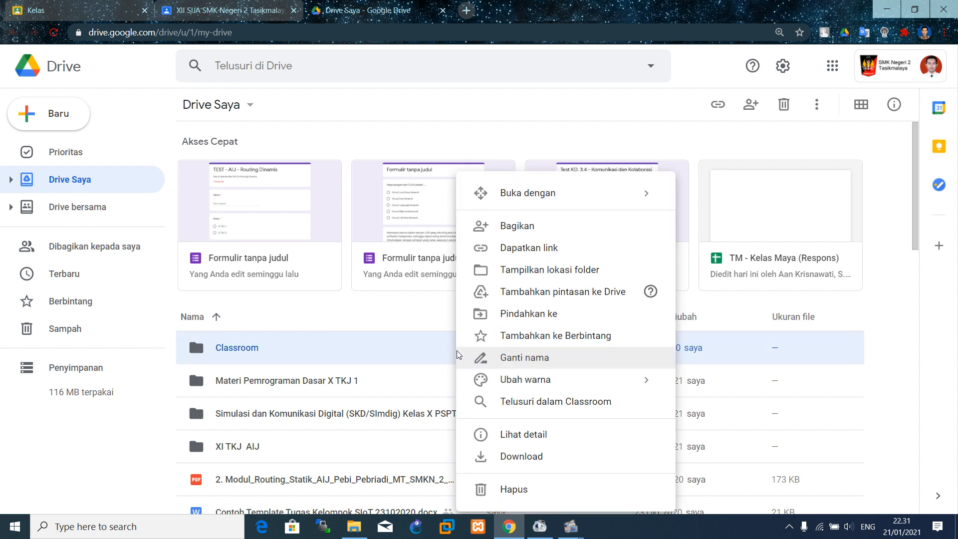
pyautogui.rightClick(896, 312)
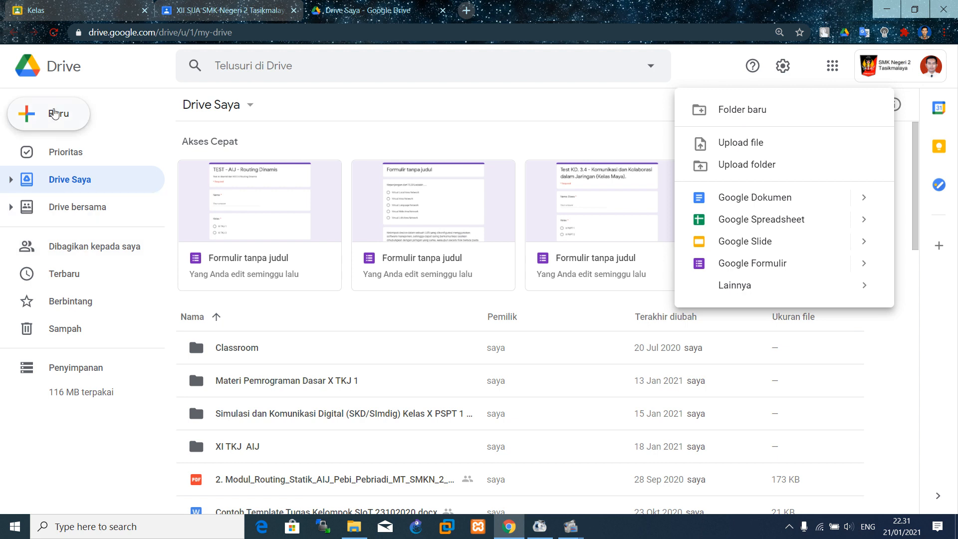
# - Create a new folder named "XII SIJA" in Drive Saya
pyautogui.click(52, 113)
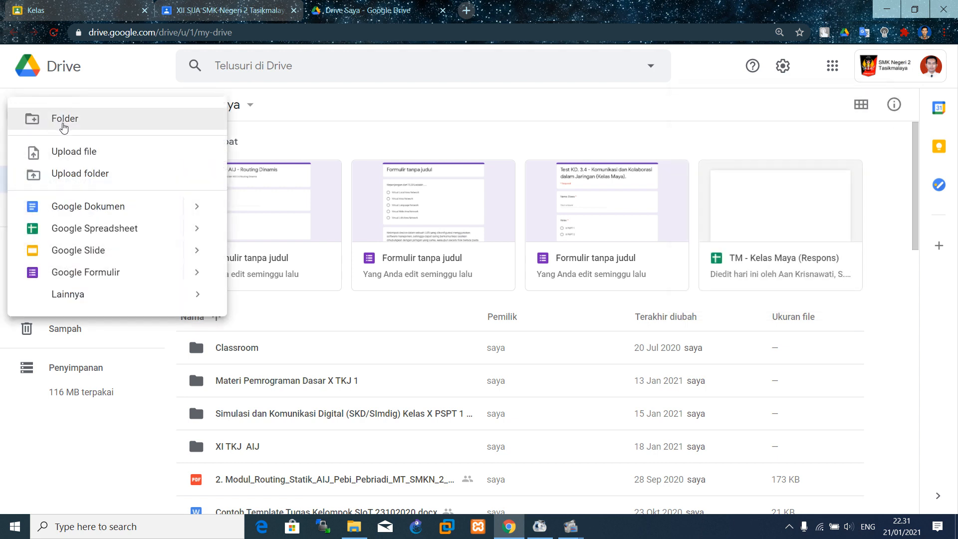
pyautogui.click(63, 125)
pyautogui.write('X')
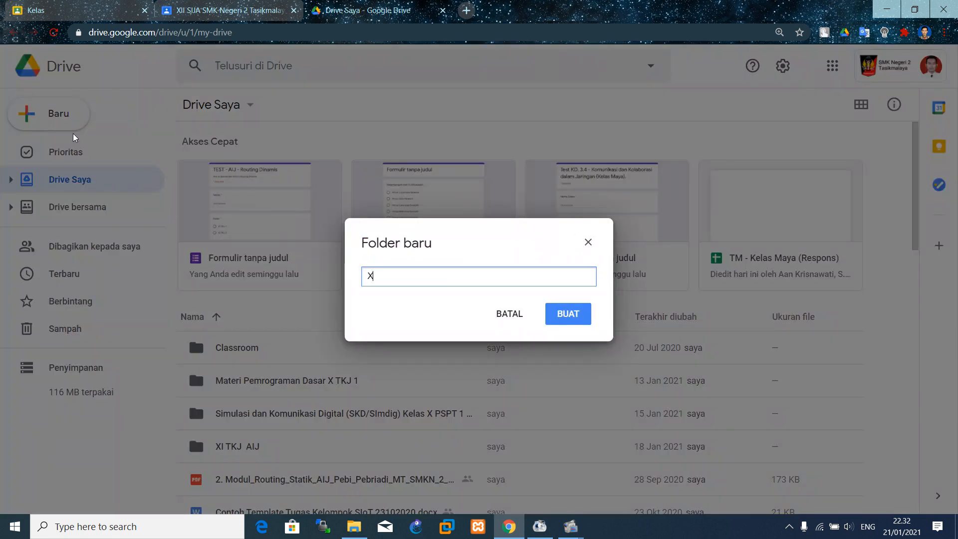
pyautogui.write('II SIJA')
pyautogui.click(573, 320)
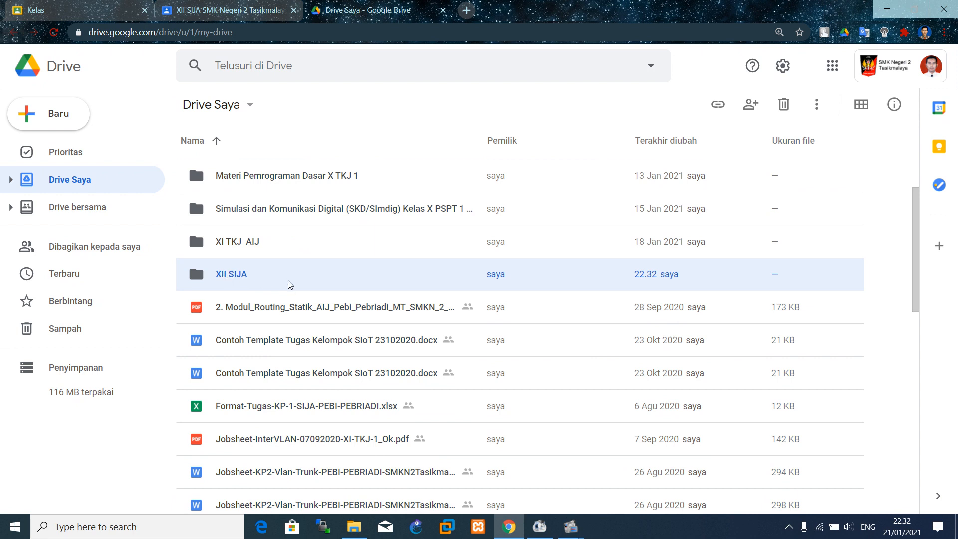
# - Open the XII SIJA folder and create a subfolder named "Modul" inside it
pyautogui.doubleClick(234, 277)
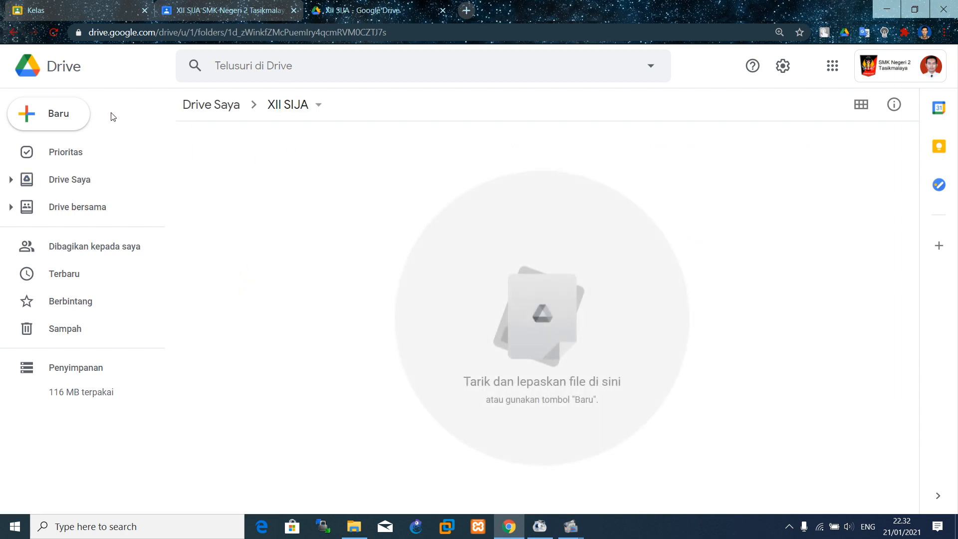
pyautogui.click(55, 120)
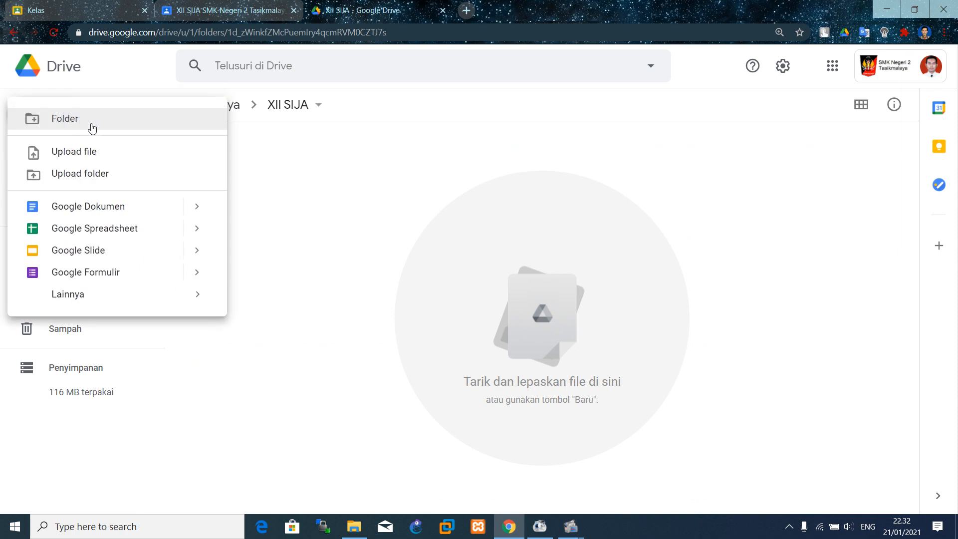
pyautogui.click(143, 118)
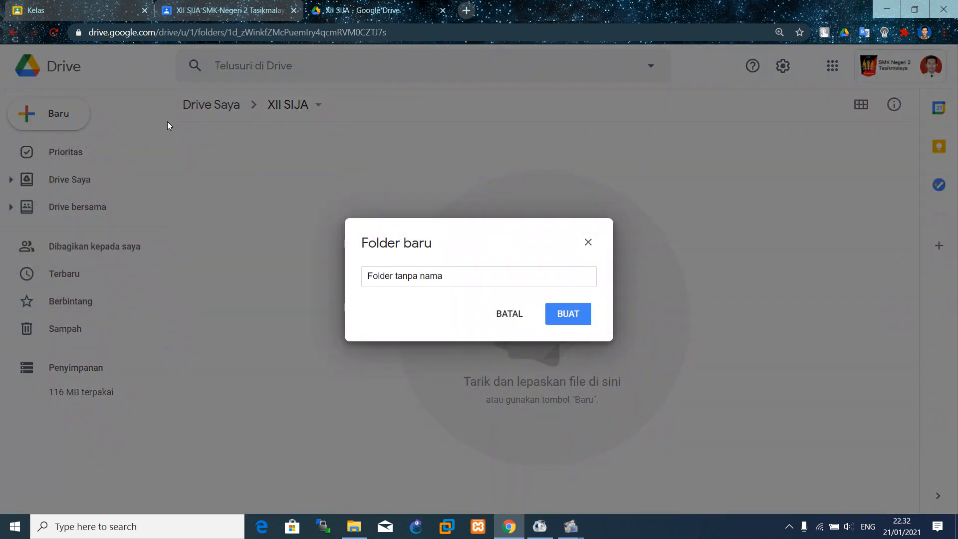
pyautogui.click(495, 275)
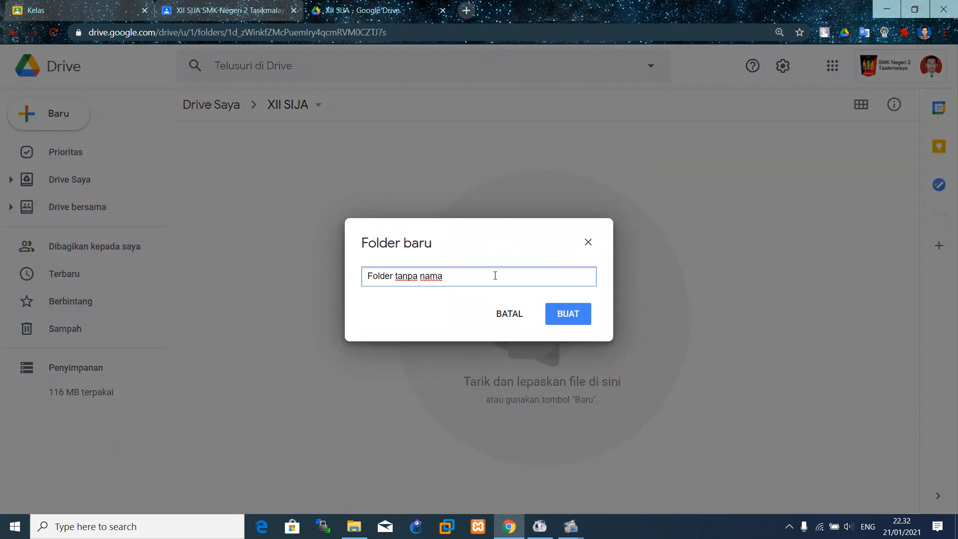
pyautogui.press('BackSpace')
pyautogui.press('BackSpace')
pyautogui.press('BackSpace')
pyautogui.press('BackSpace')
pyautogui.press('BackSpace')
pyautogui.press('BackSpace')
pyautogui.press('BackSpace')
pyautogui.press('BackSpace')
pyautogui.press('BackSpace')
pyautogui.press('BackSpace')
pyautogui.press('BackSpace')
pyautogui.press('BackSpace')
pyautogui.press('BackSpace')
pyautogui.press('BackSpace')
pyautogui.press('BackSpace')
pyautogui.press('BackSpace')
pyautogui.press('BackSpace')
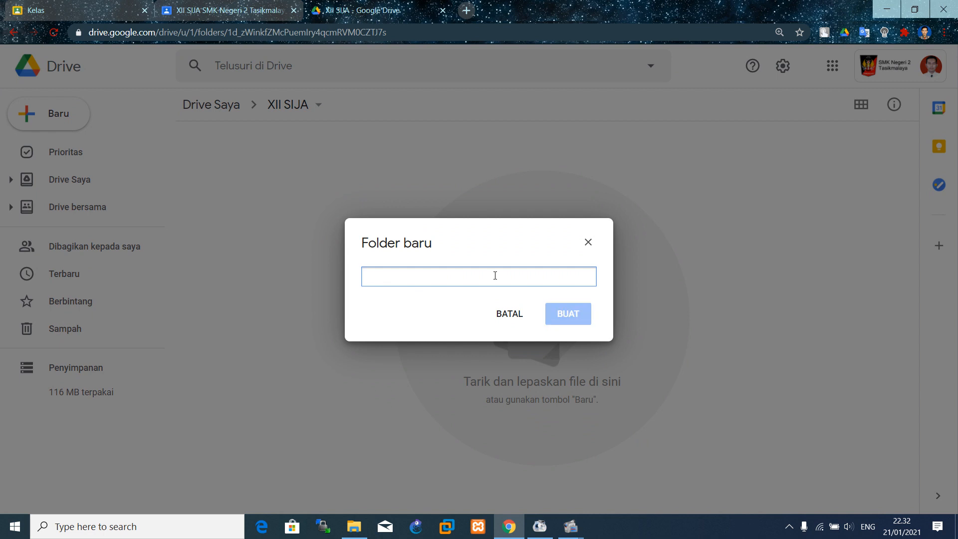
pyautogui.write('Modul')
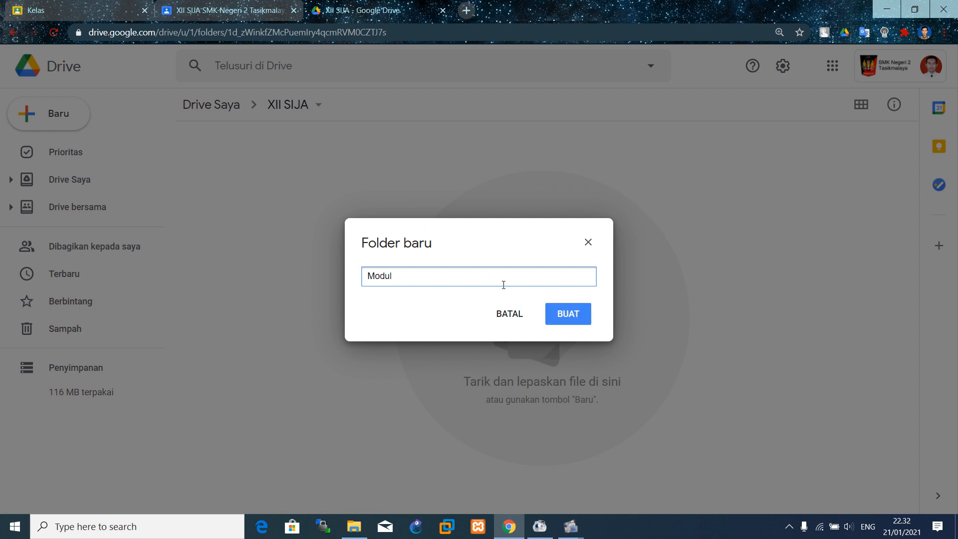
pyautogui.click(561, 312)
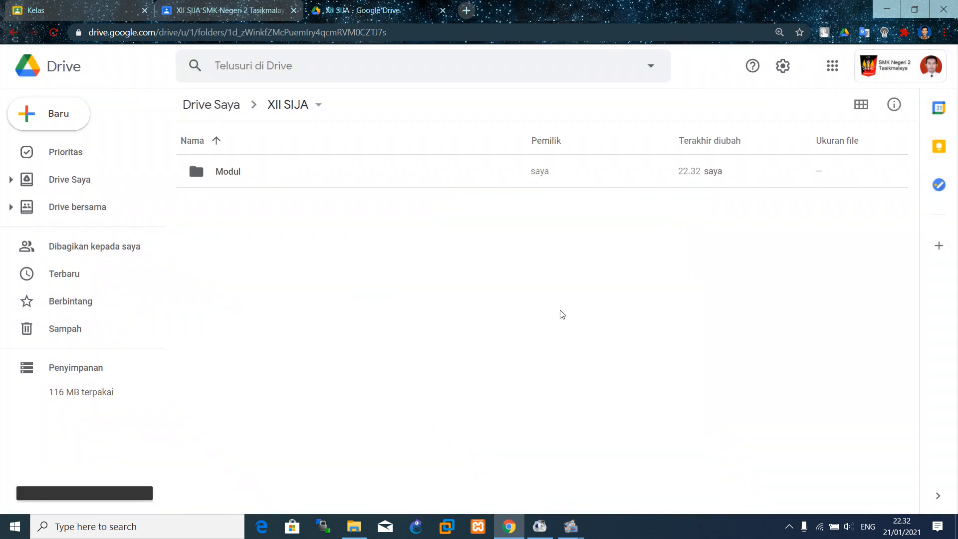
pyautogui.click(38, 122)
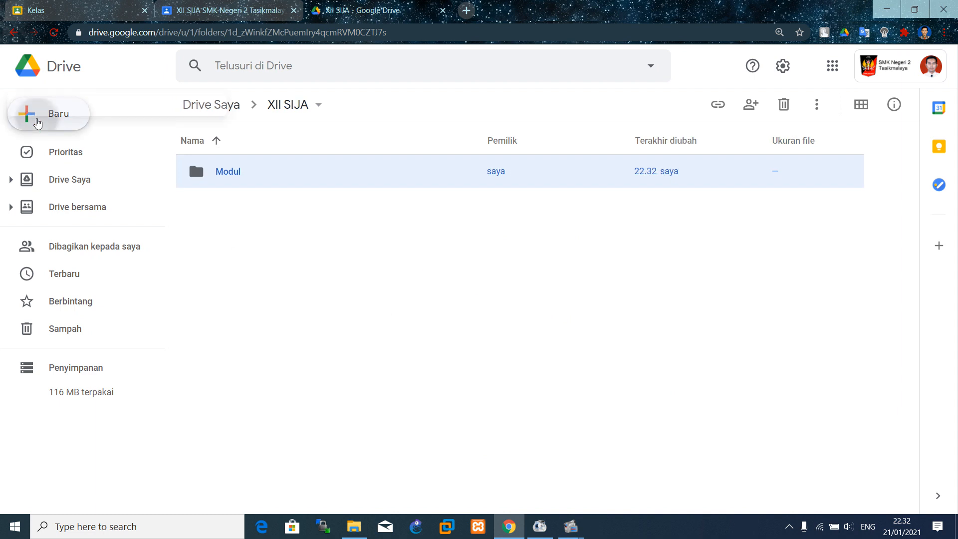
pyautogui.click(46, 121)
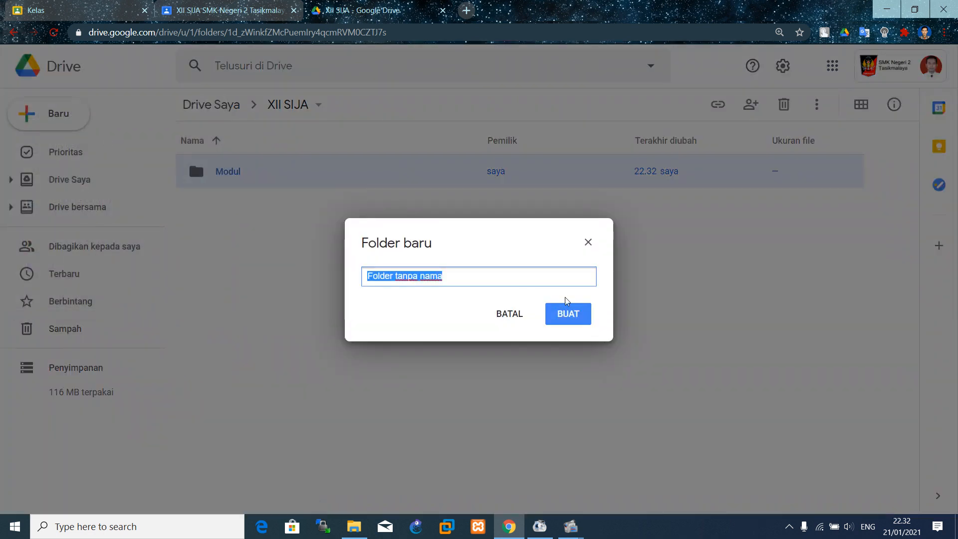
pyautogui.click(583, 315)
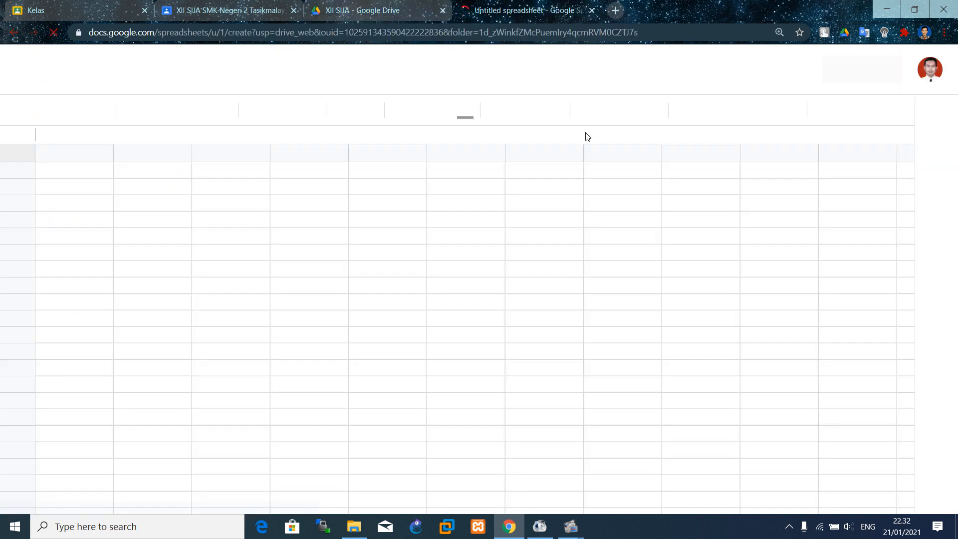
pyautogui.click(593, 10)
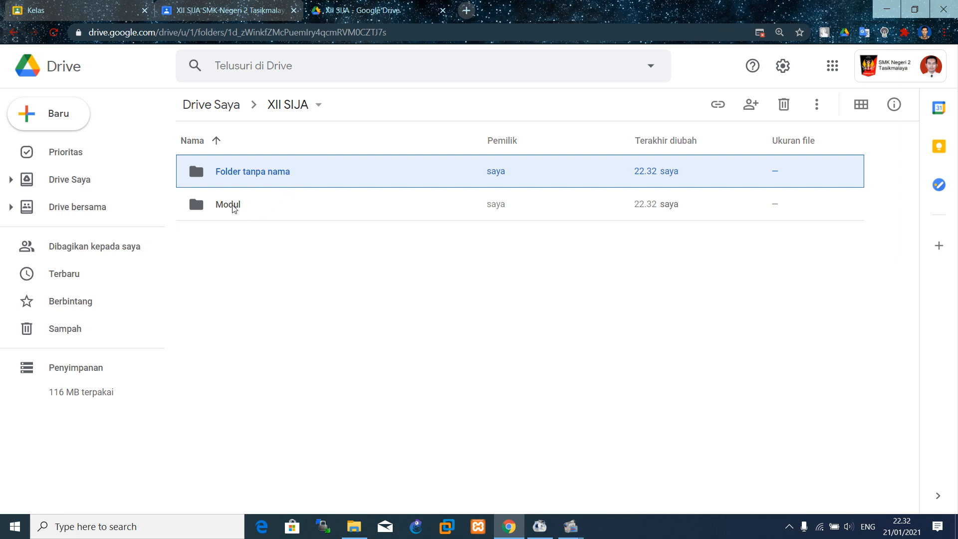
# - Move the unwanted "Folder tanpa nama" folder inside XII SIJA to the trash
pyautogui.rightClick(232, 172)
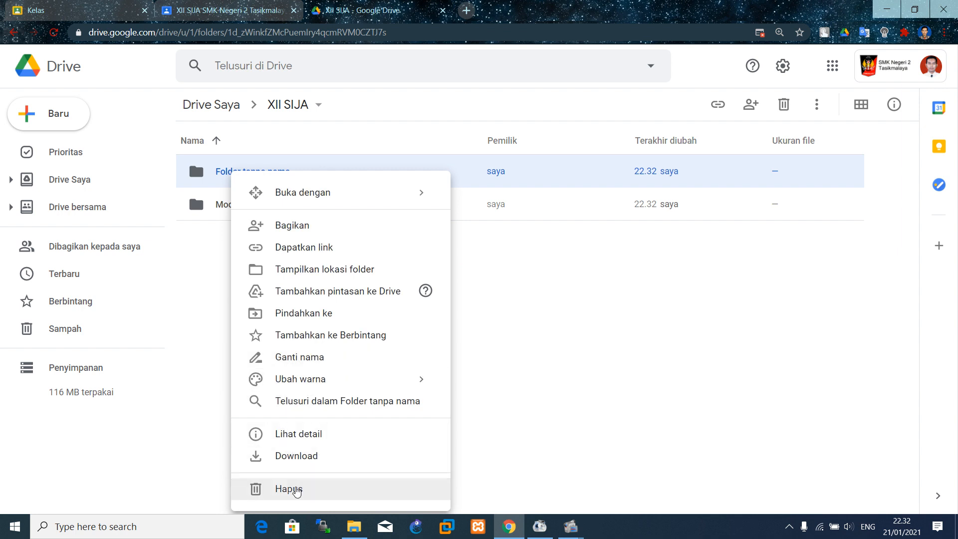
pyautogui.click(290, 489)
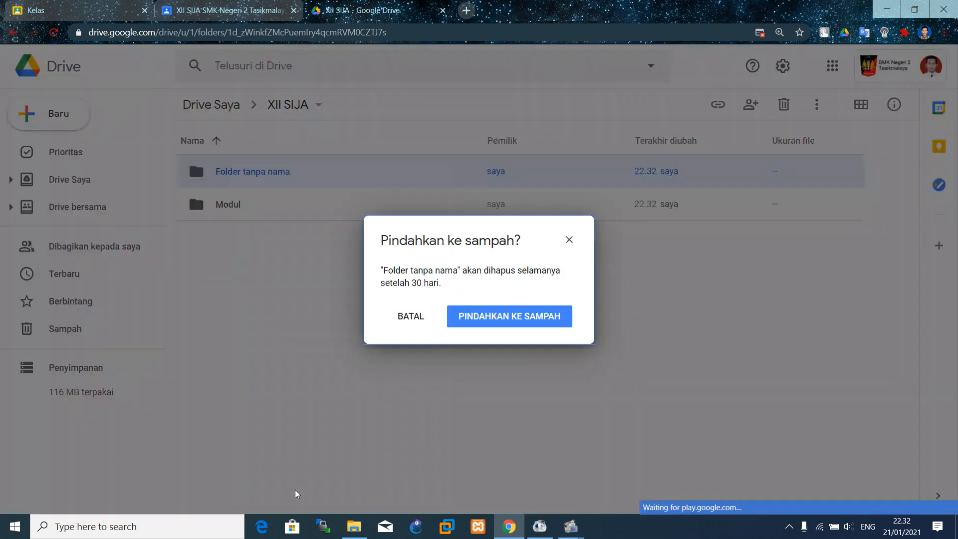
pyautogui.click(513, 320)
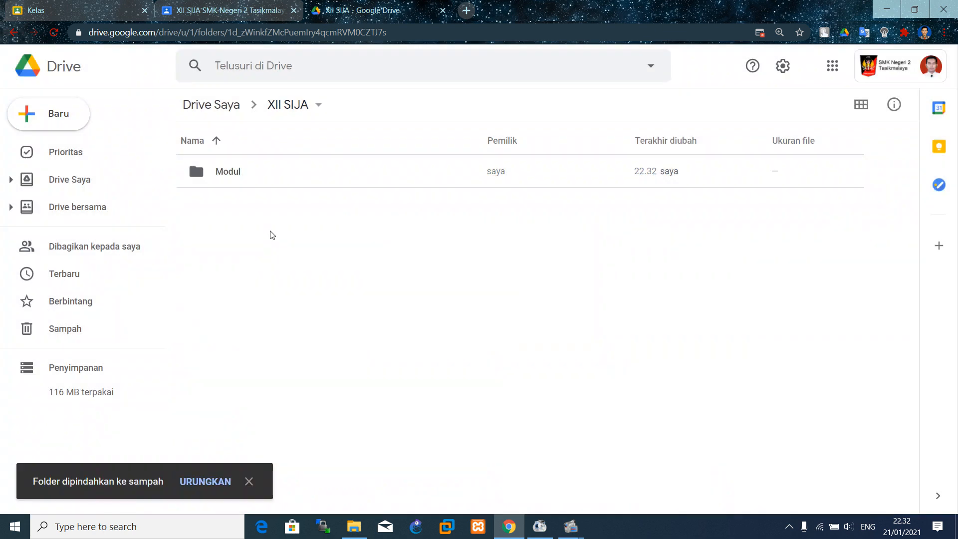
# - Create a subfolder named "SOAL" inside the XII SIJA folder
pyautogui.click(64, 116)
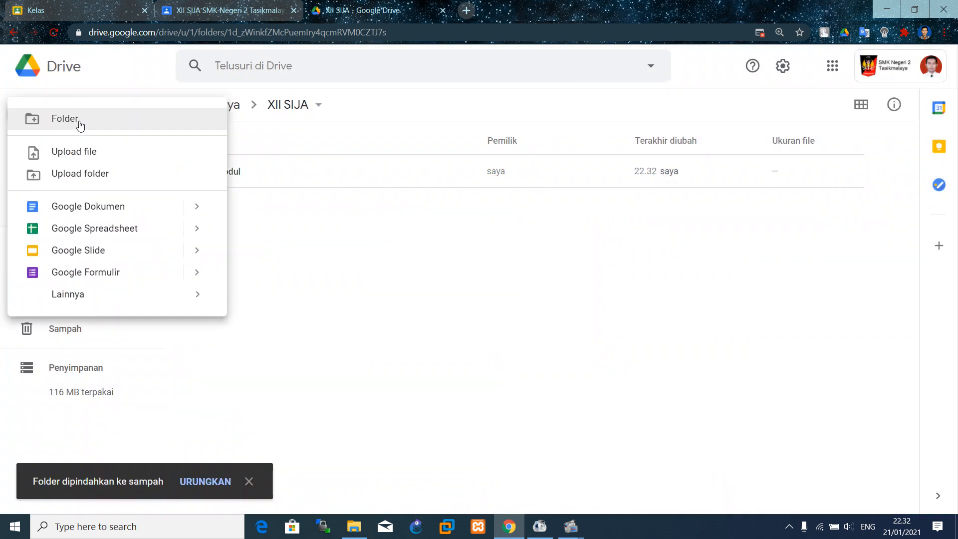
pyautogui.click(80, 123)
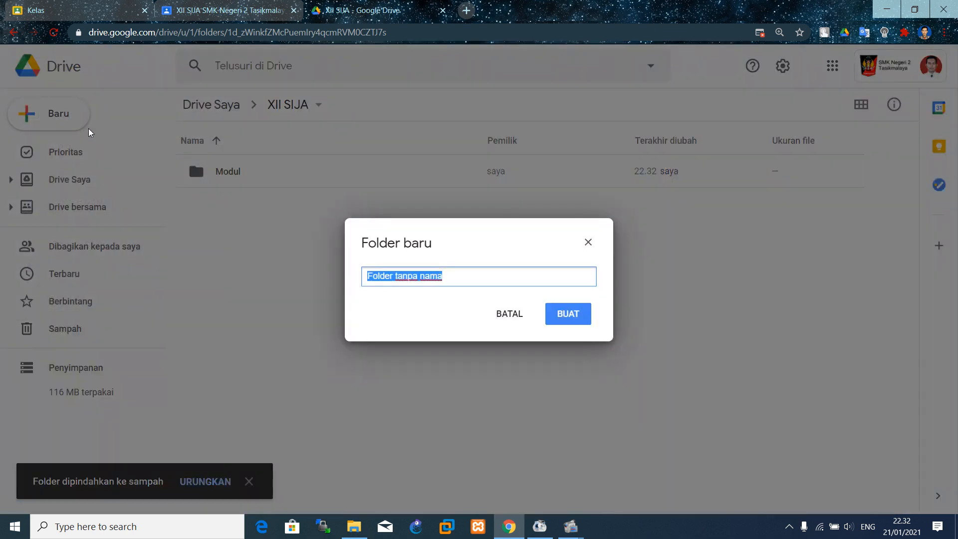
pyautogui.write('SOAL')
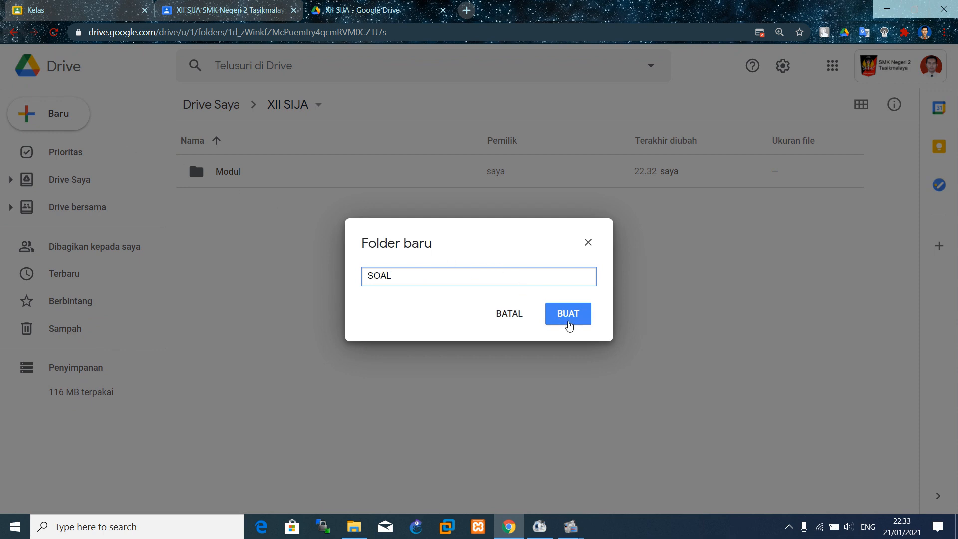
pyautogui.click(569, 322)
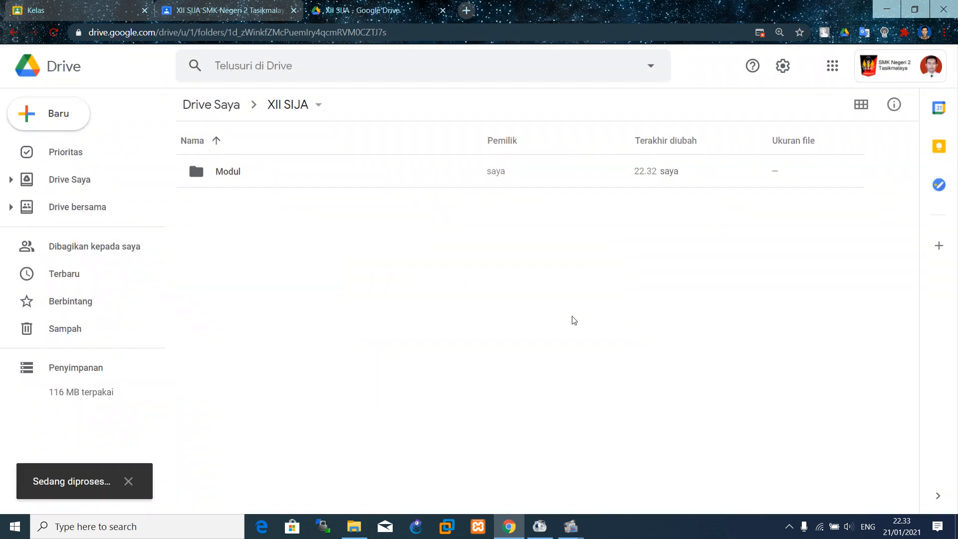
pyautogui.click(568, 323)
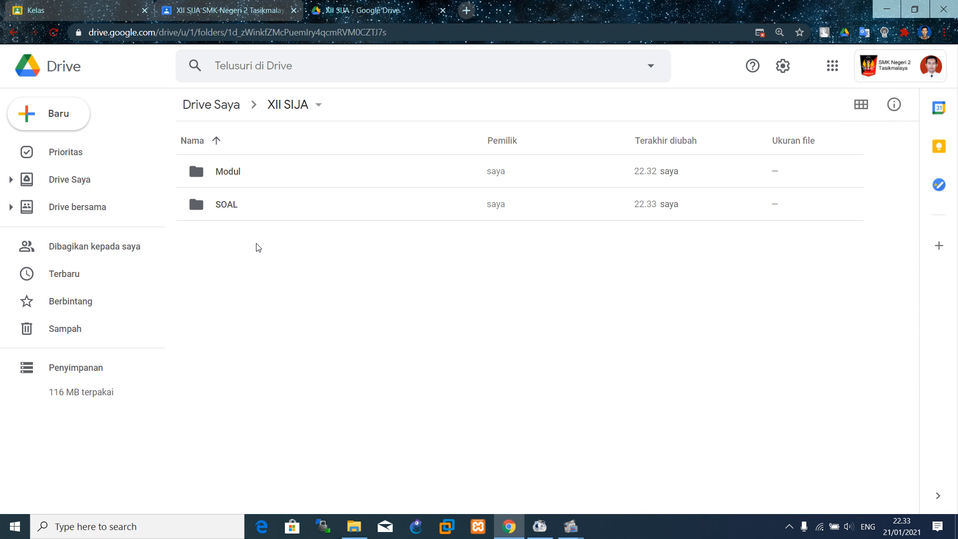
# - Open the SOAL folder and upload the file QUIZ-KD-3.6-Routing-Dinamis.docx from the computer's #PTS folder
pyautogui.click(232, 210)
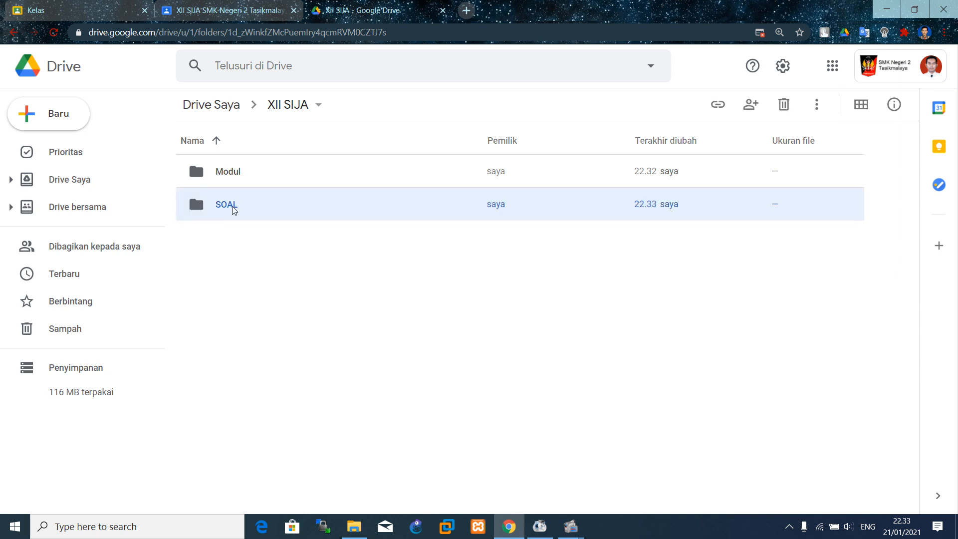
pyautogui.doubleClick(233, 208)
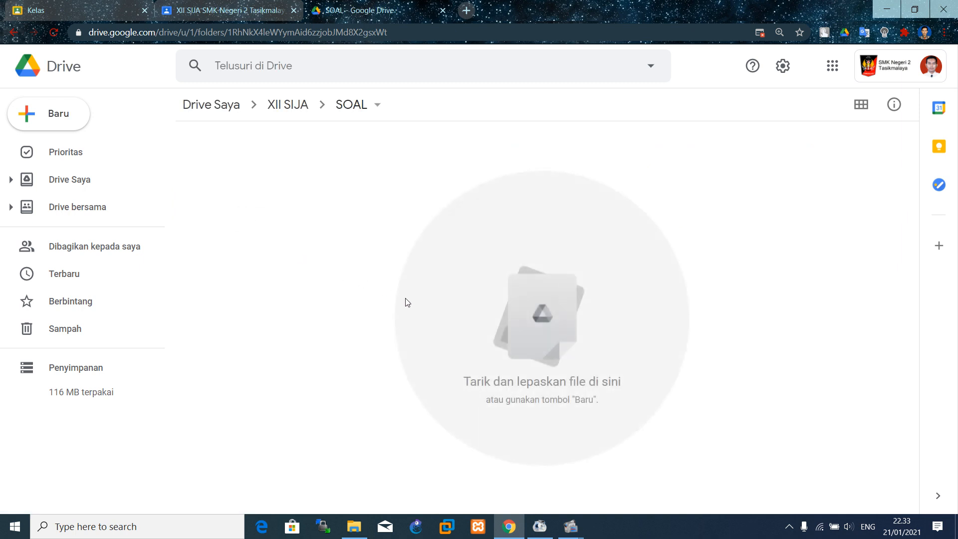
pyautogui.click(67, 110)
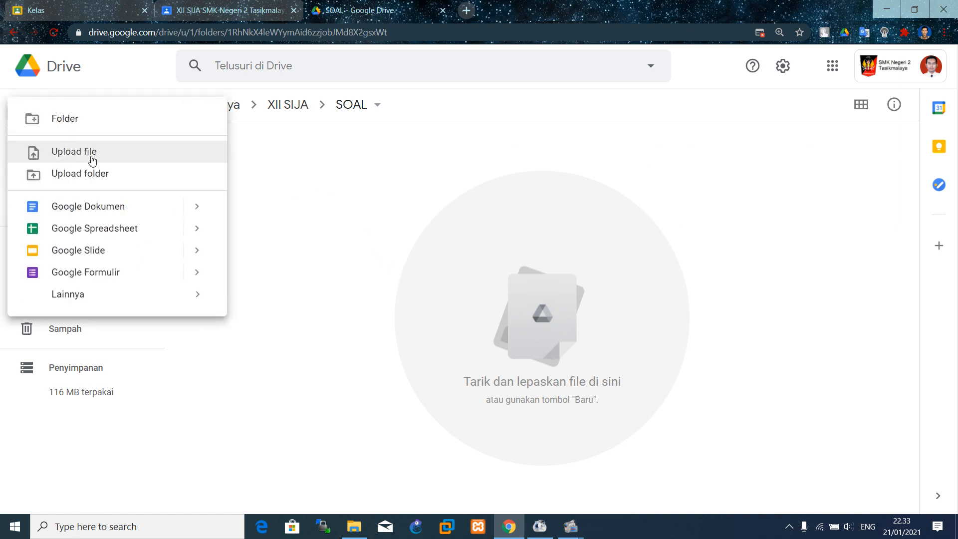
pyautogui.click(92, 158)
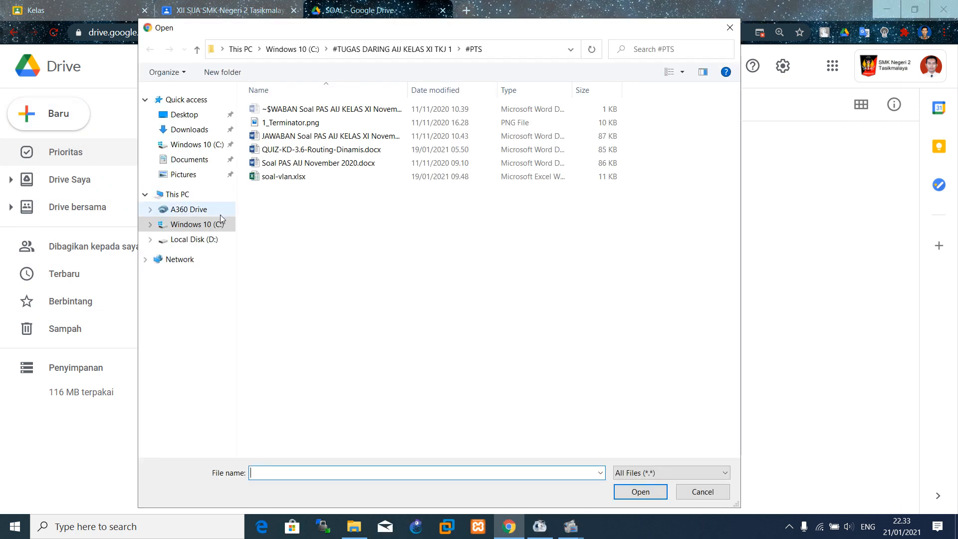
pyautogui.click(303, 150)
pyautogui.doubleClick(302, 150)
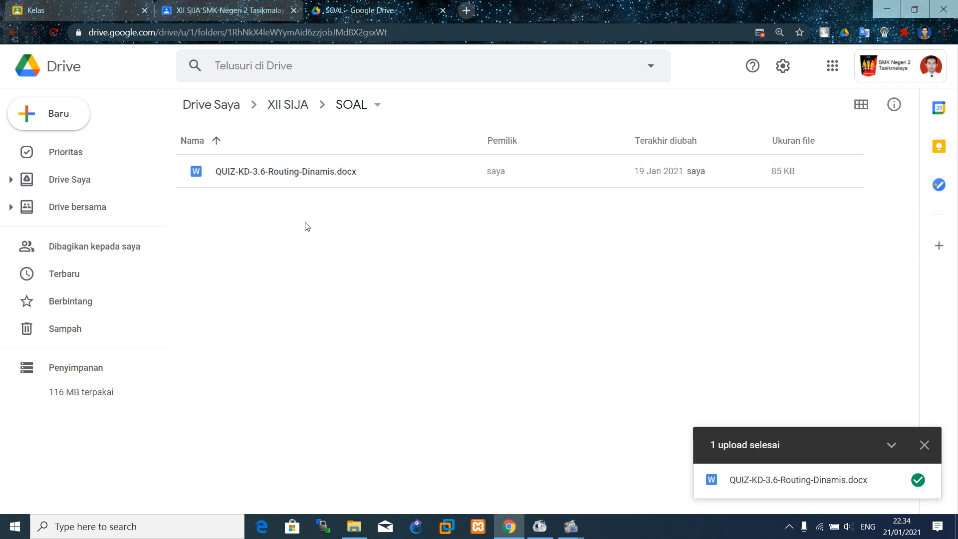
# - Copy the sharing link of QUIZ-KD-3.6-Routing-Dinamis.docx
pyautogui.rightClick(296, 173)
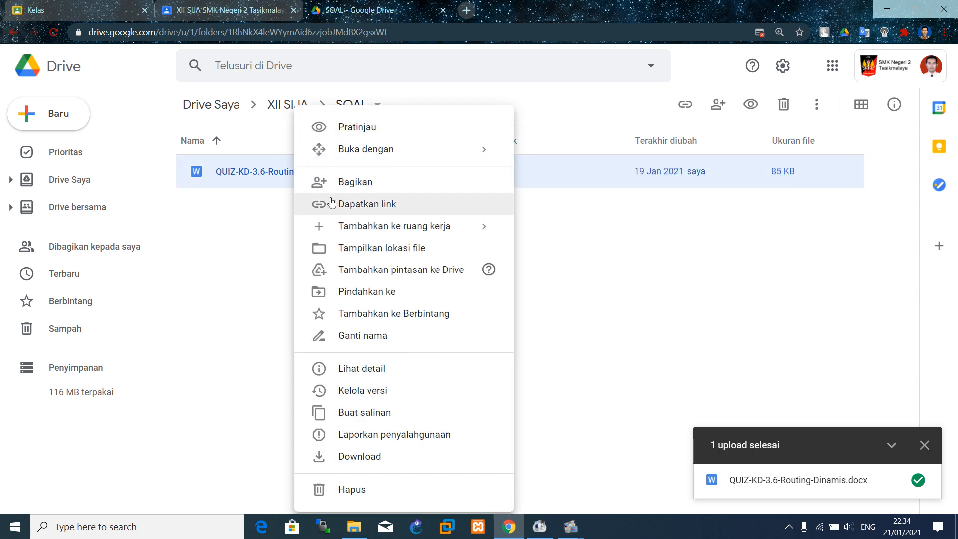
pyautogui.click(349, 205)
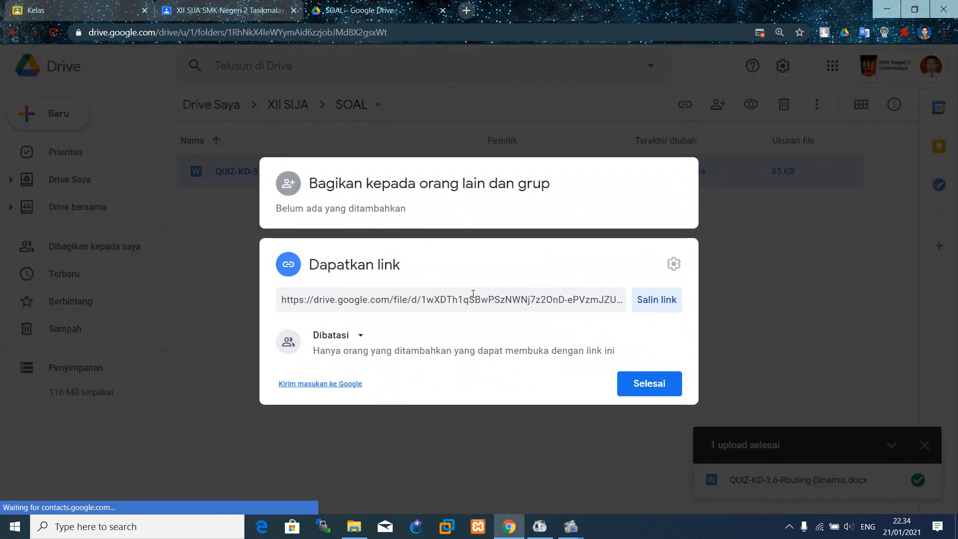
pyautogui.click(667, 305)
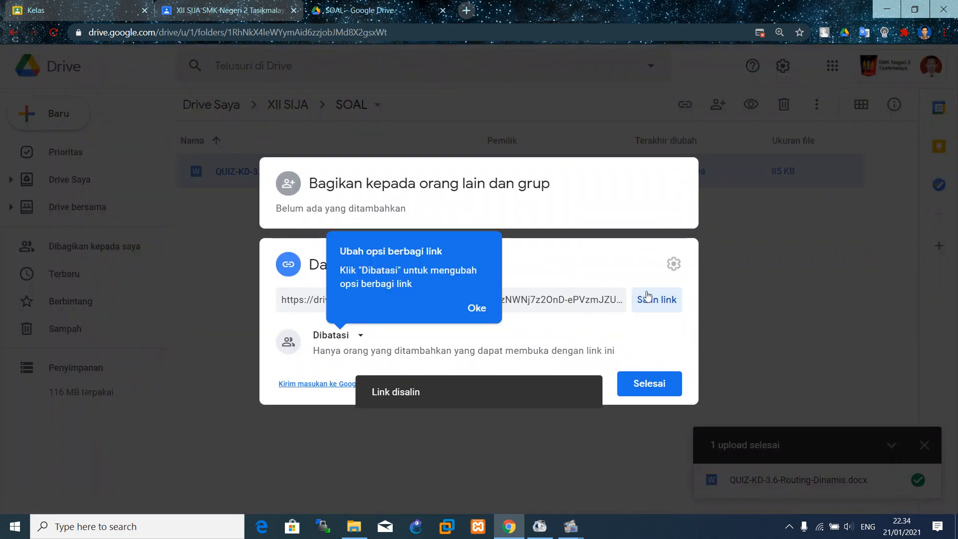
# - Close the sharing settings, switch to the XII SIJA class in Google Classroom and create a new quiz assignment (Tugas kuis) in its classwork
pyautogui.click(473, 309)
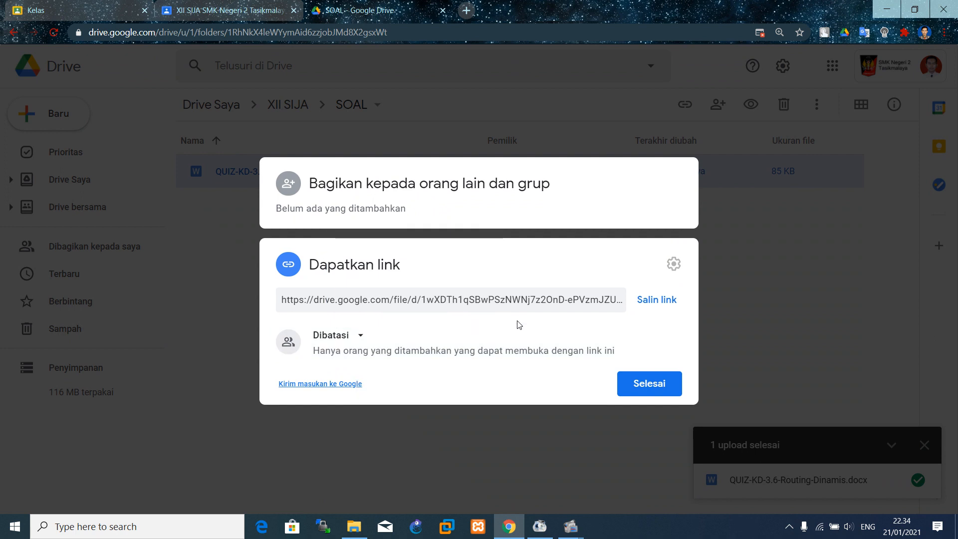
pyautogui.click(648, 394)
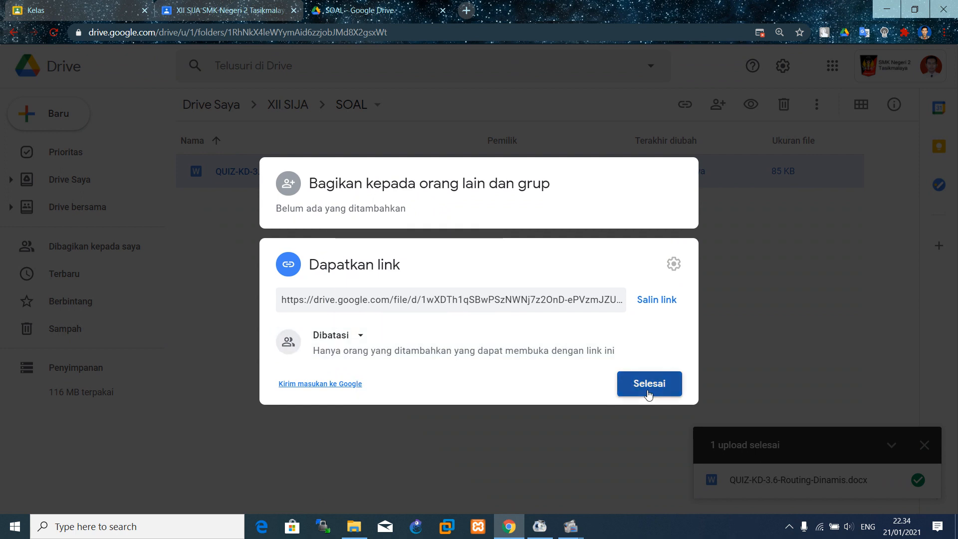
pyautogui.click(218, 12)
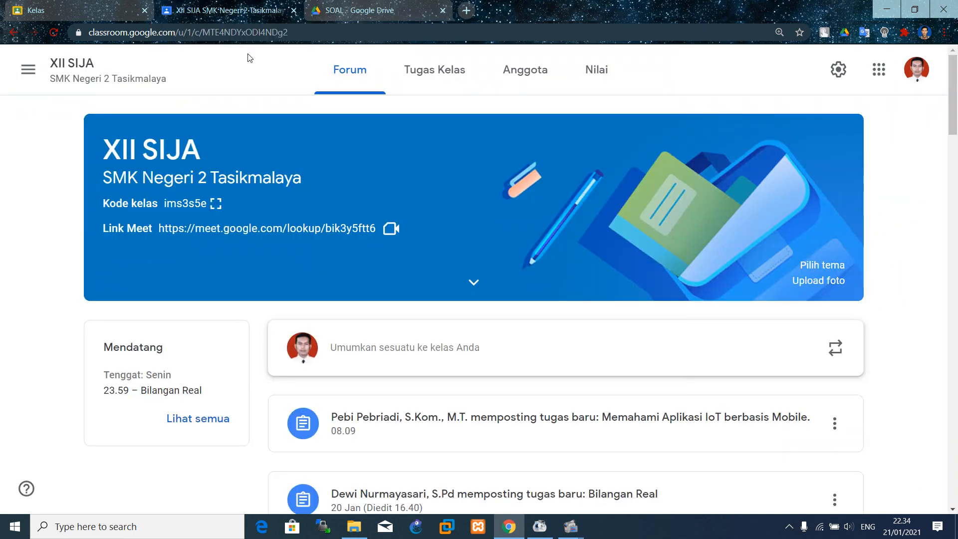
pyautogui.click(419, 88)
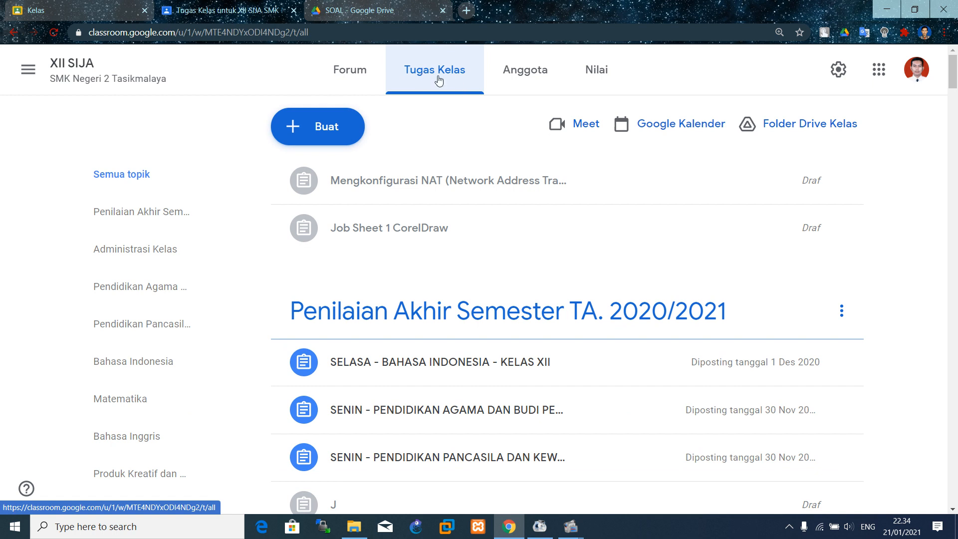
pyautogui.click(333, 131)
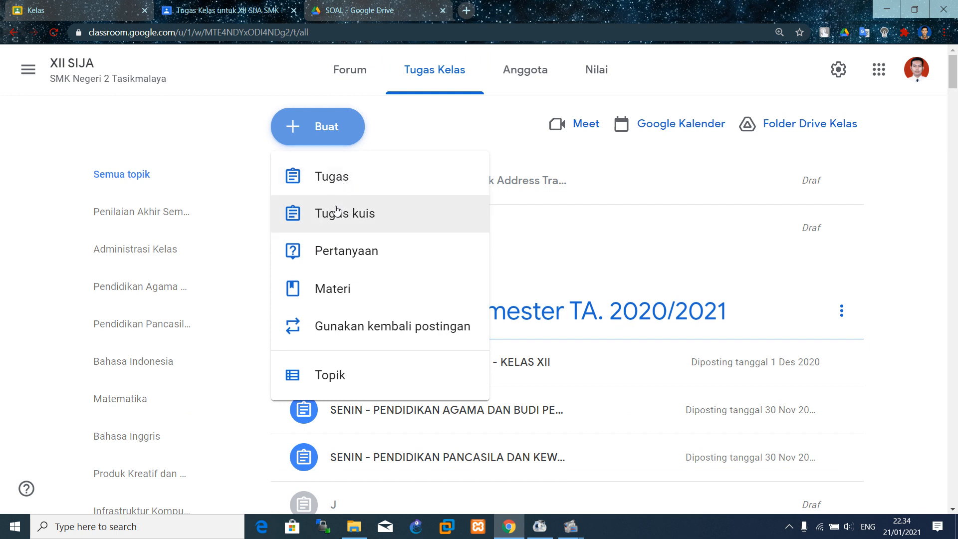
pyautogui.click(309, 213)
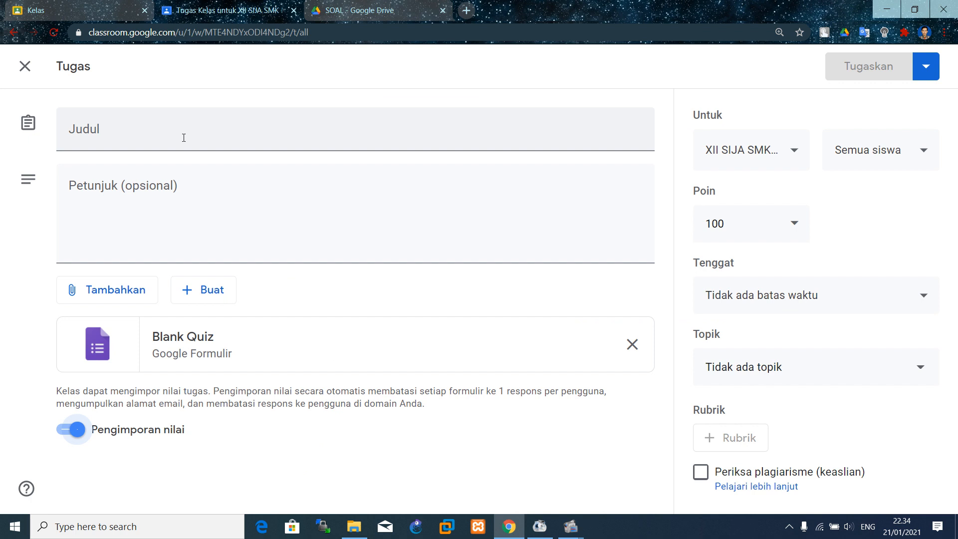
# - Title the quiz assignment "3.7 Membuat Aplikasi Internet of Things berbasis Mobile"
pyautogui.click(184, 138)
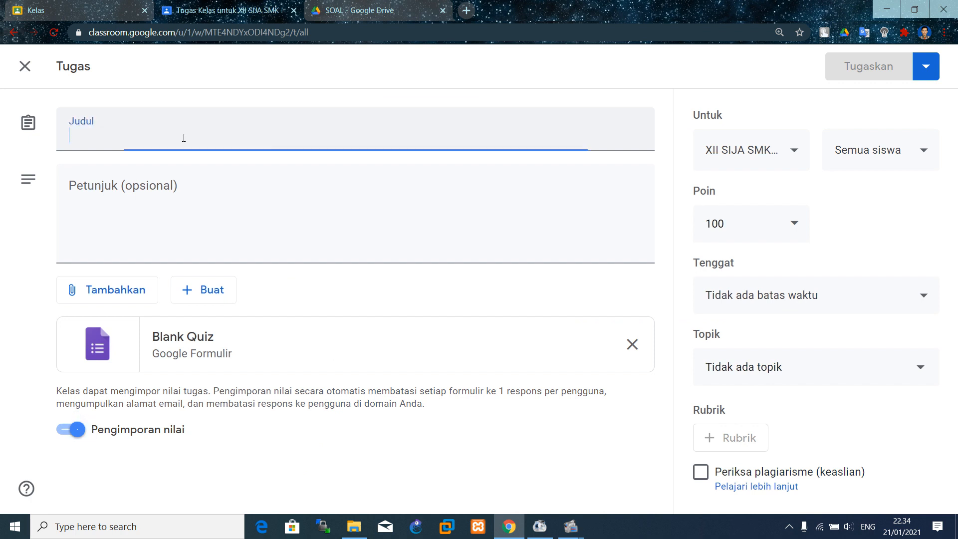
pyautogui.write('3.')
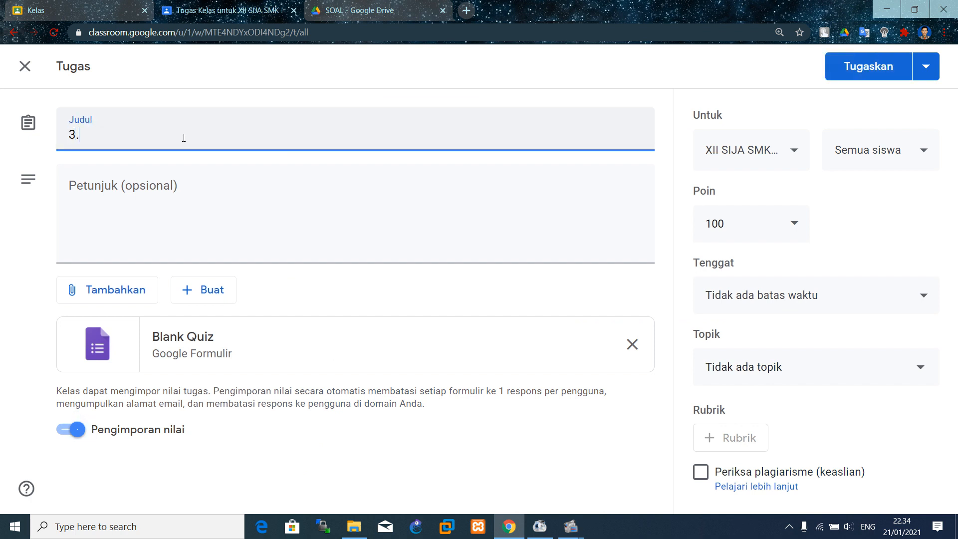
pyautogui.write('7 Membuat Aplikasi ')
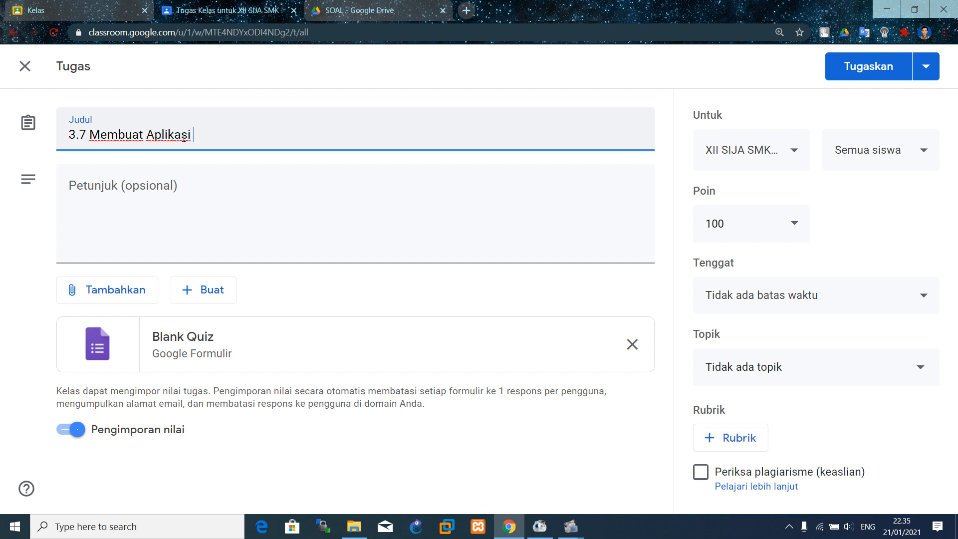
pyautogui.write('Internet of Things')
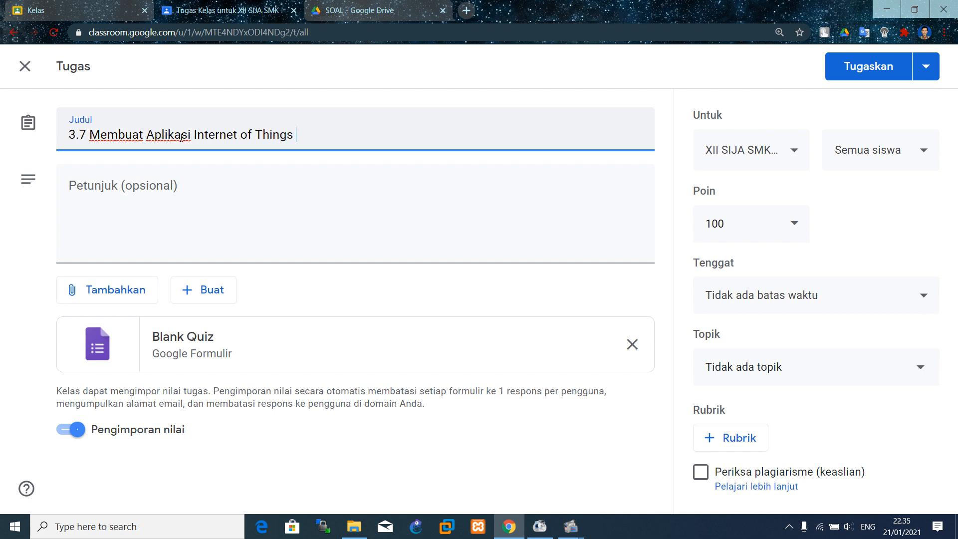
pyautogui.write(' berbasis Mobile')
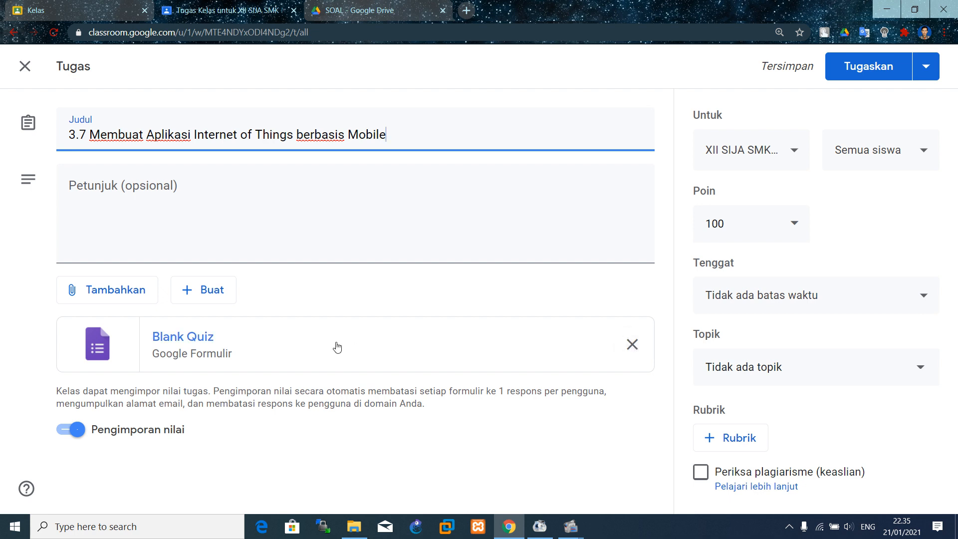
# - Open the attached Blank Quiz form and set its title to "QUIZ KD. 3.7 Membuat Aplikasi Internet of Things Berbasis Mobile."
pyautogui.click(177, 349)
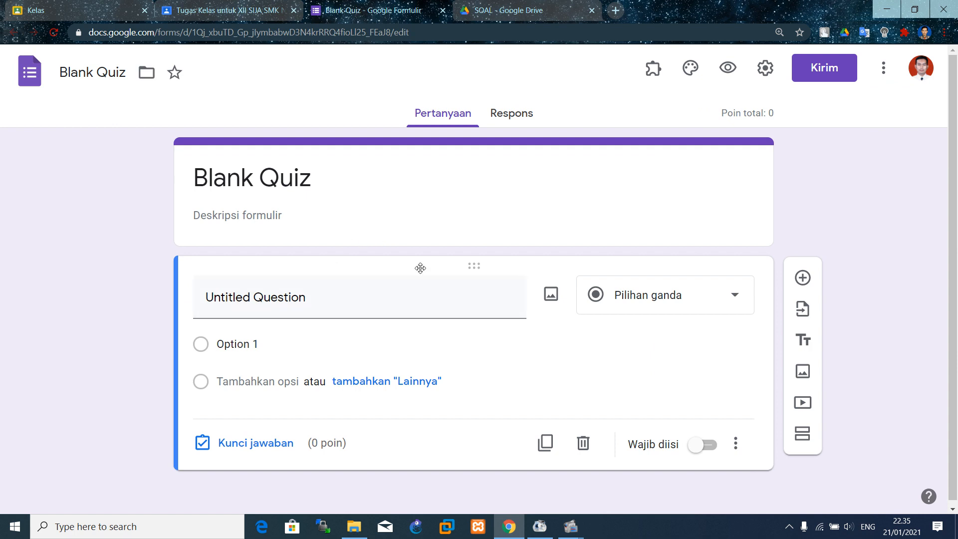
pyautogui.click(308, 177)
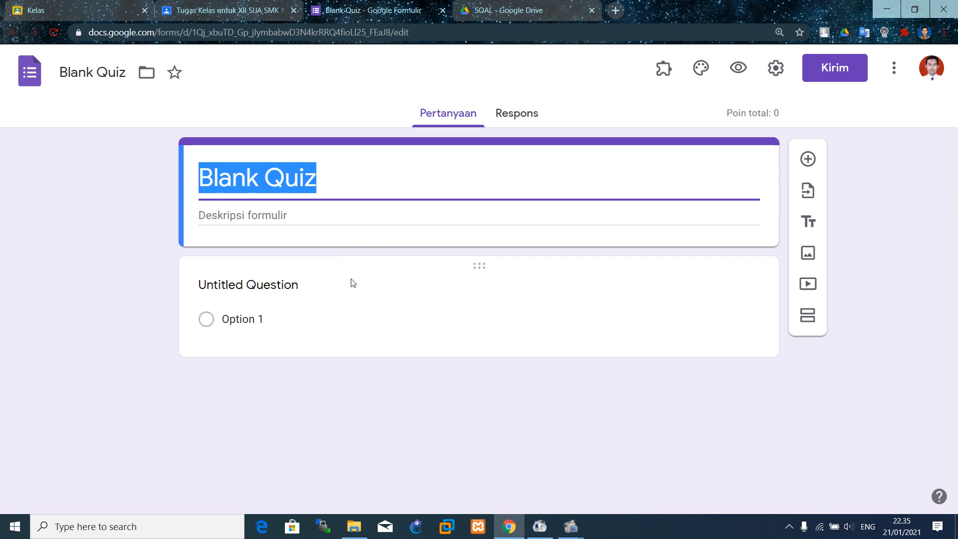
pyautogui.write('QUIZ ')
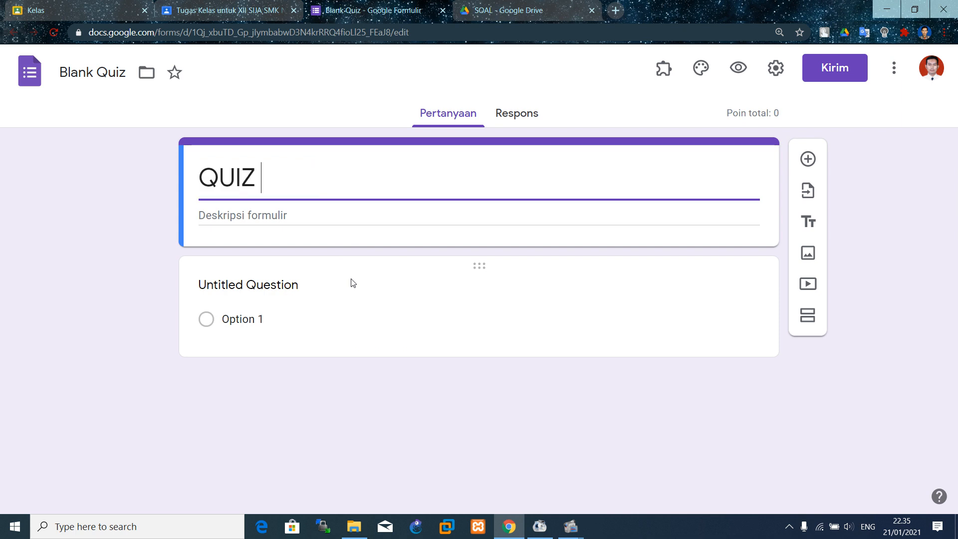
pyautogui.write('KD. ')
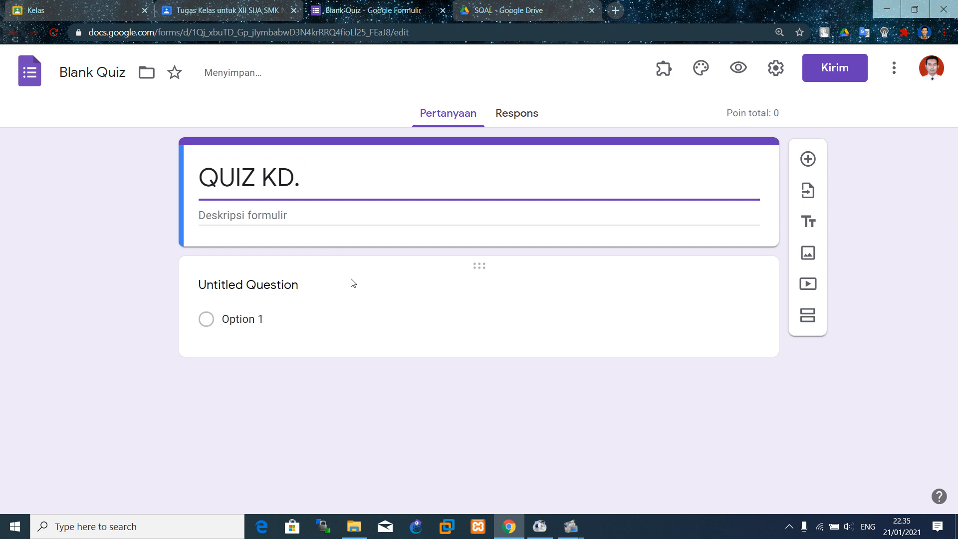
pyautogui.write('3.7 Memb')
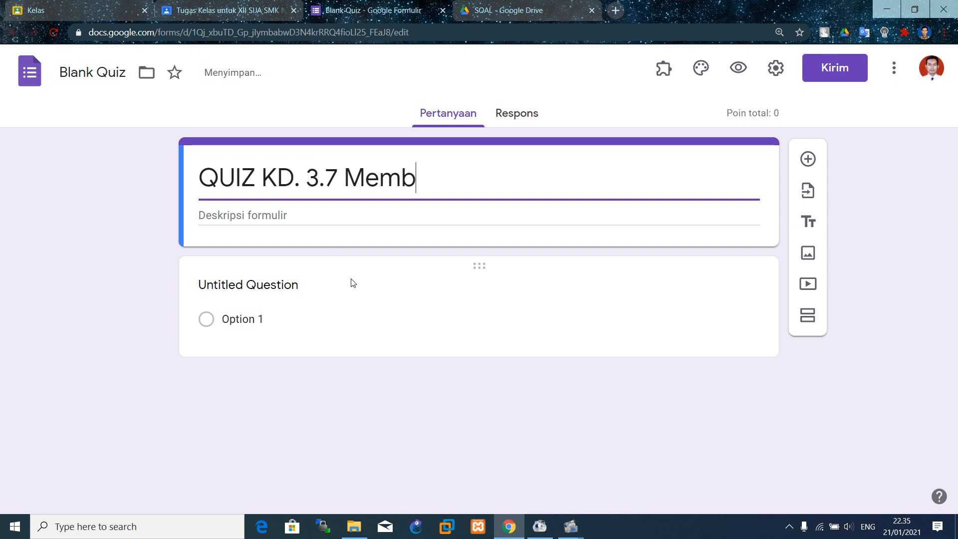
pyautogui.write('uat Aplikas')
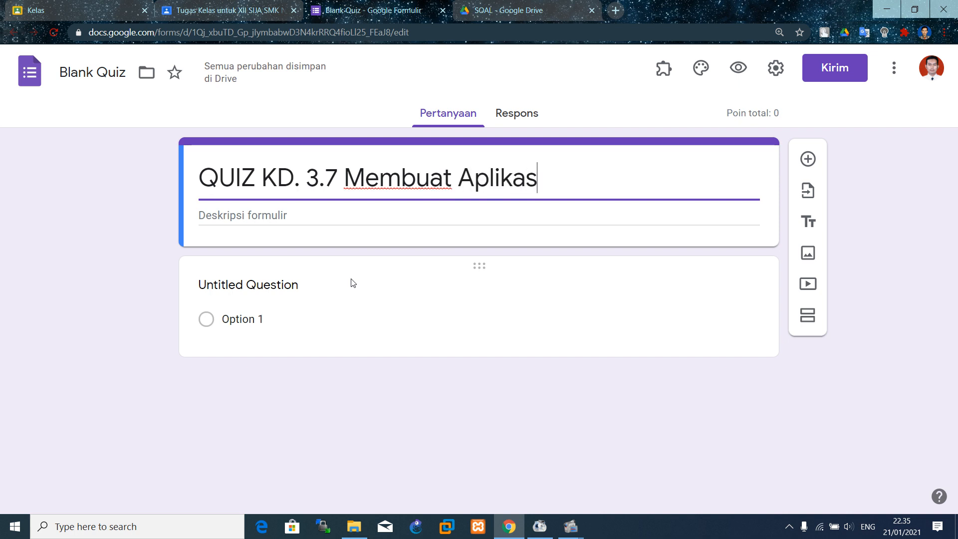
pyautogui.write('i In')
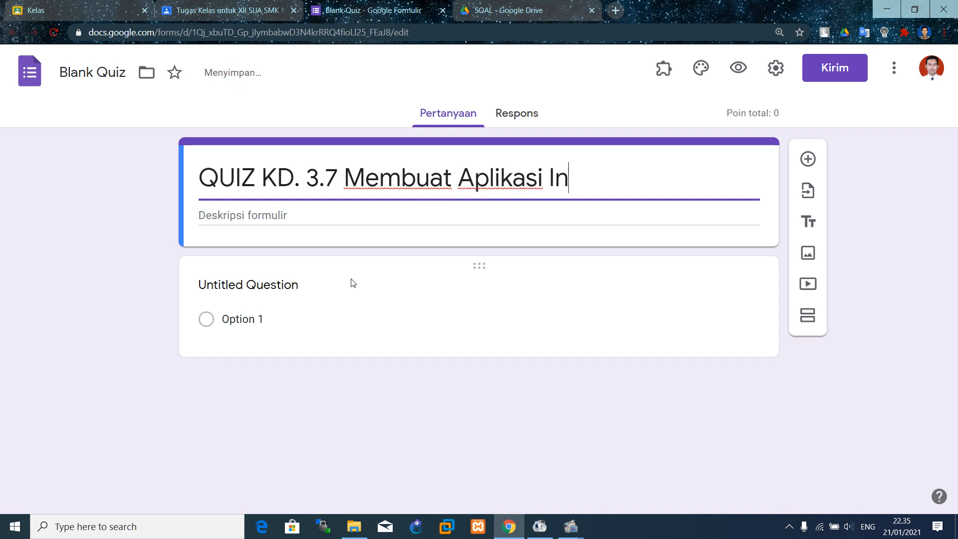
pyautogui.write('ternet of Things ')
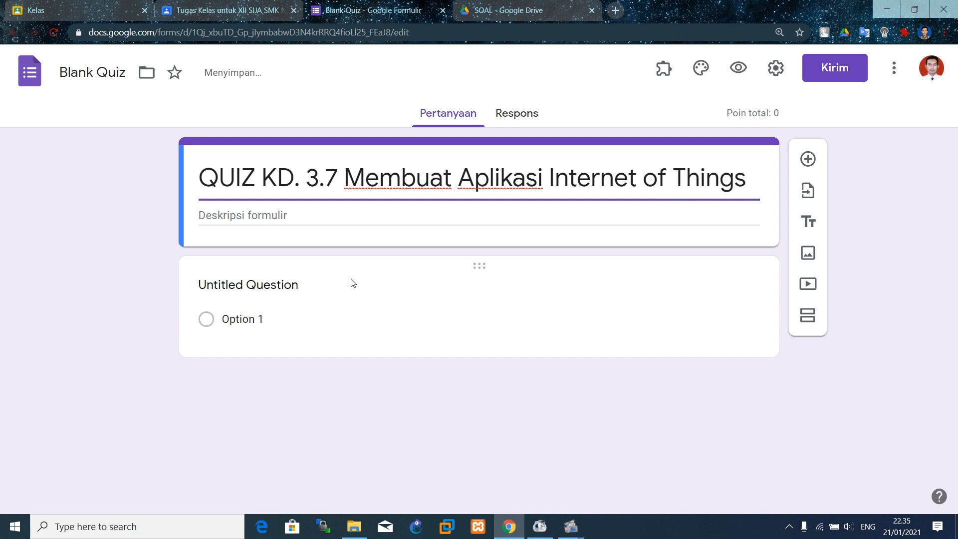
pyautogui.write('Berbasis ')
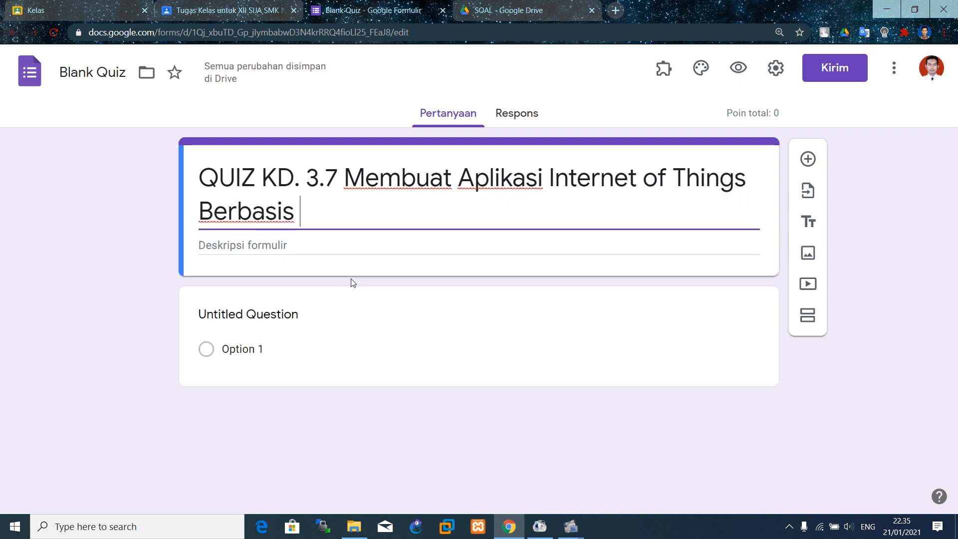
pyautogui.write('Mobile.')
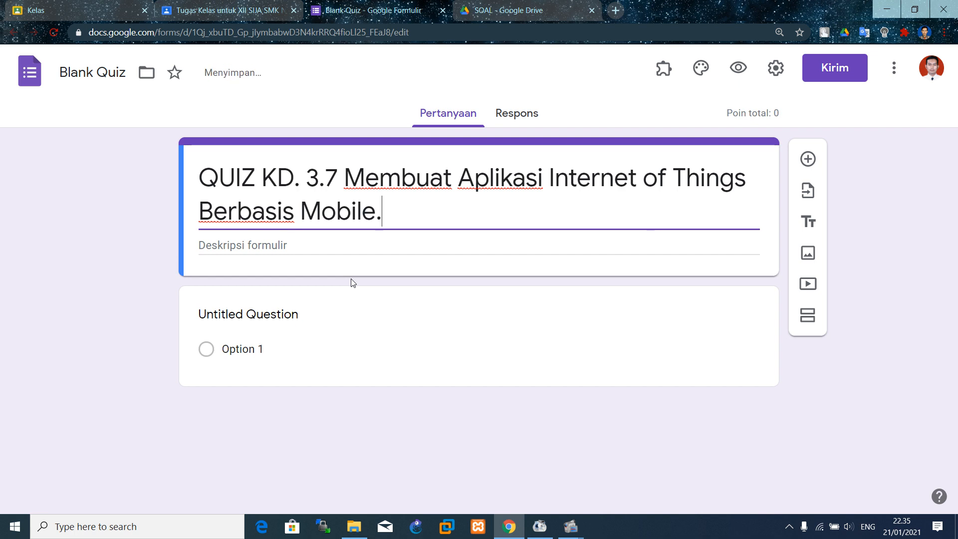
# - Turn the first question into a required short-answer (Jawaban singkat) question titled "Nama"
pyautogui.click(294, 314)
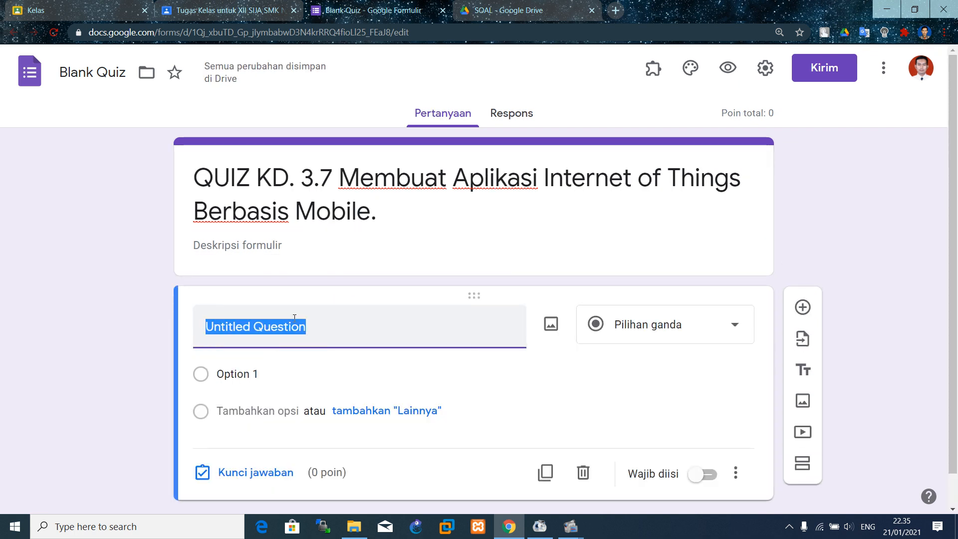
pyautogui.write('Nama')
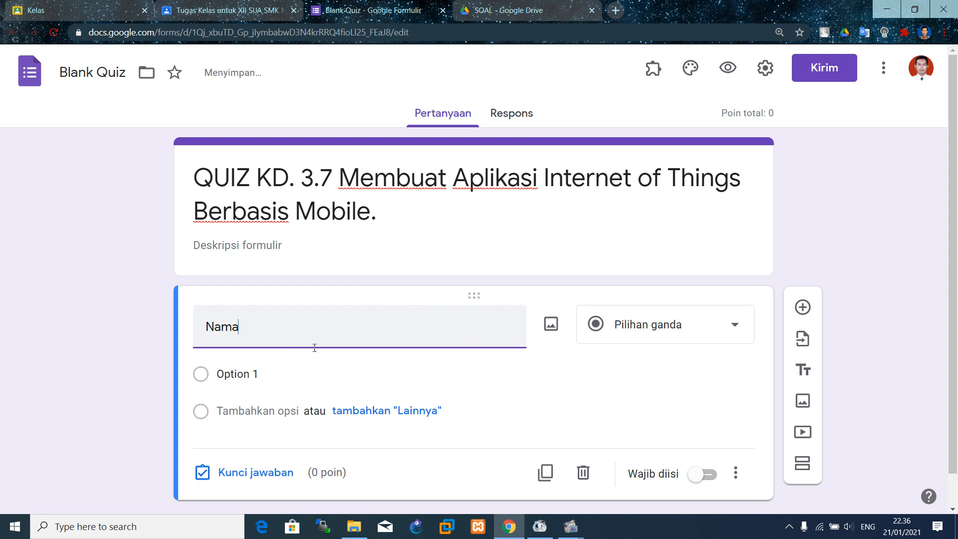
pyautogui.click(681, 334)
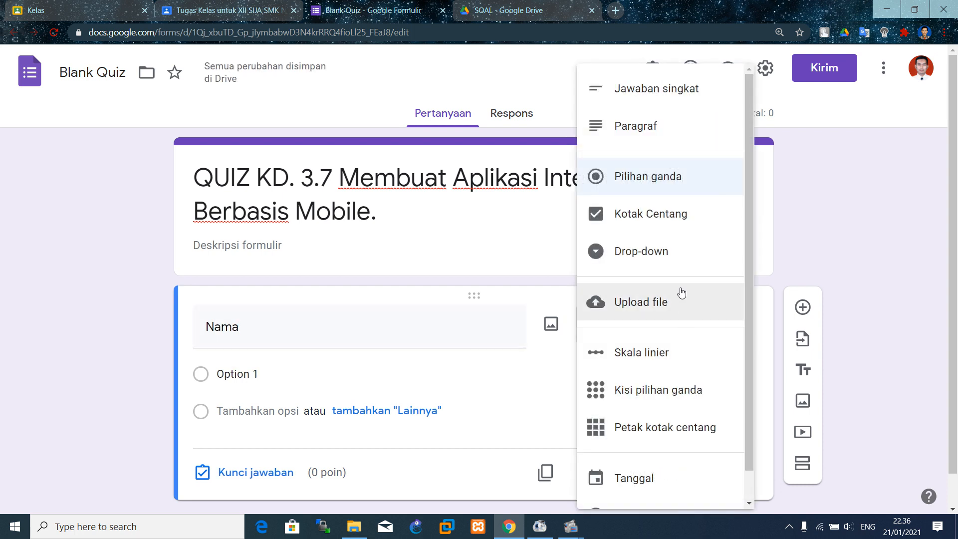
pyautogui.click(658, 88)
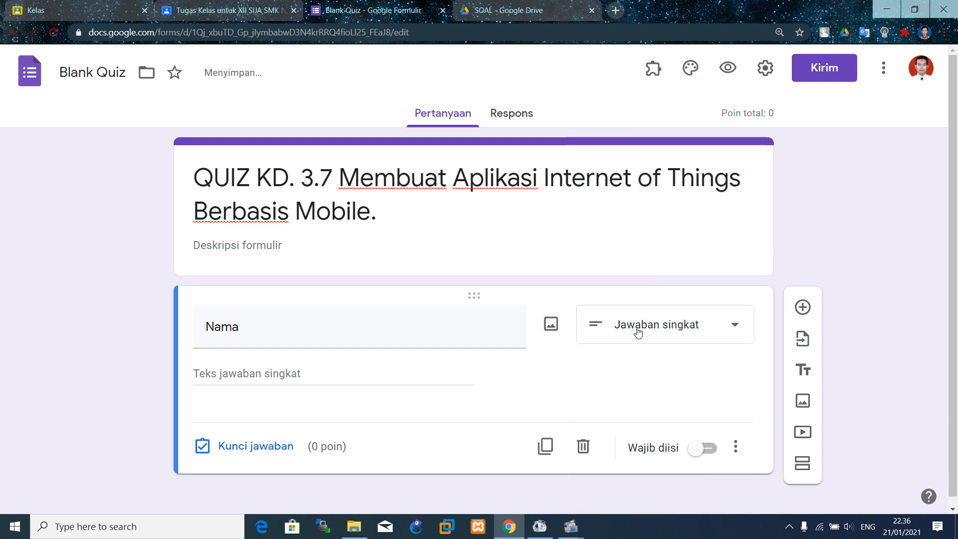
pyautogui.click(709, 448)
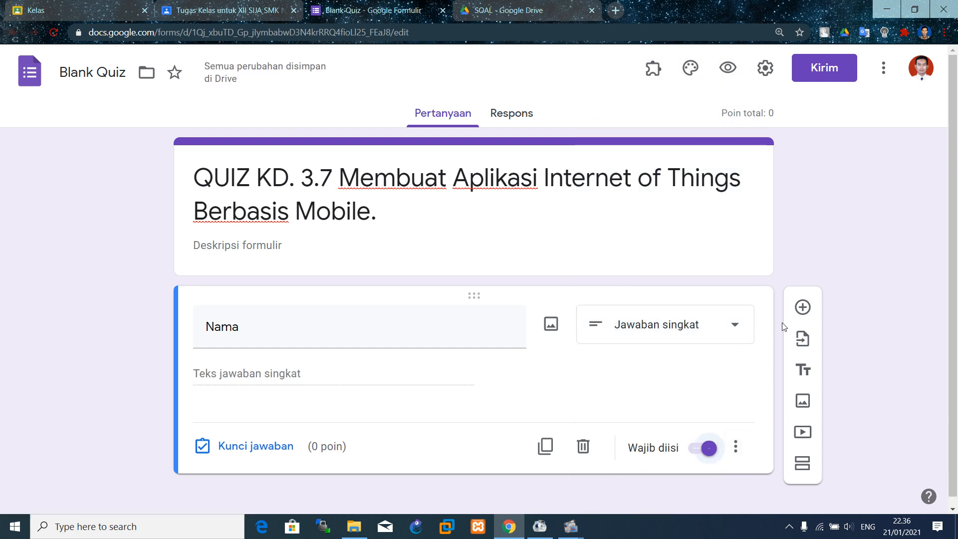
# - Add a new question titled "Kelas" below the Nama question
pyautogui.click(802, 307)
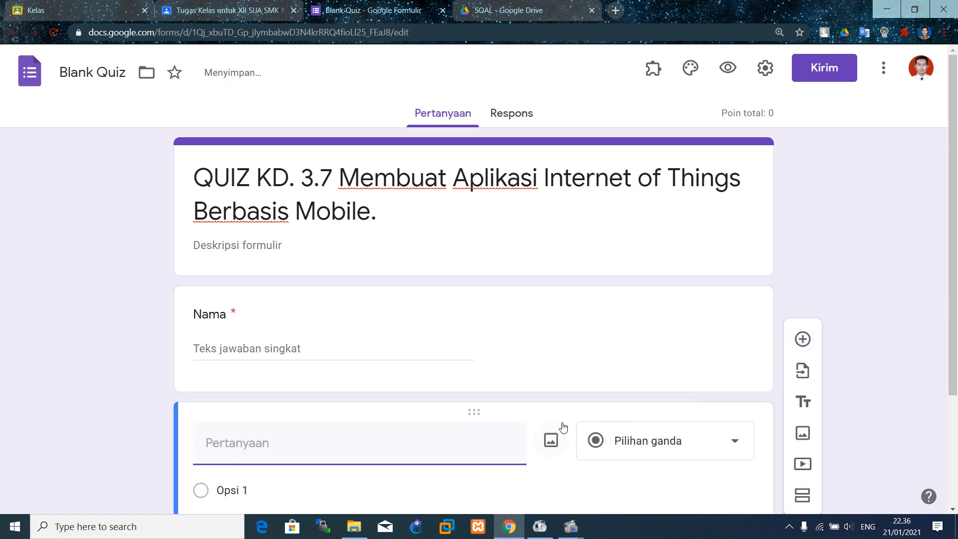
pyautogui.scroll(-3, 561, 374)
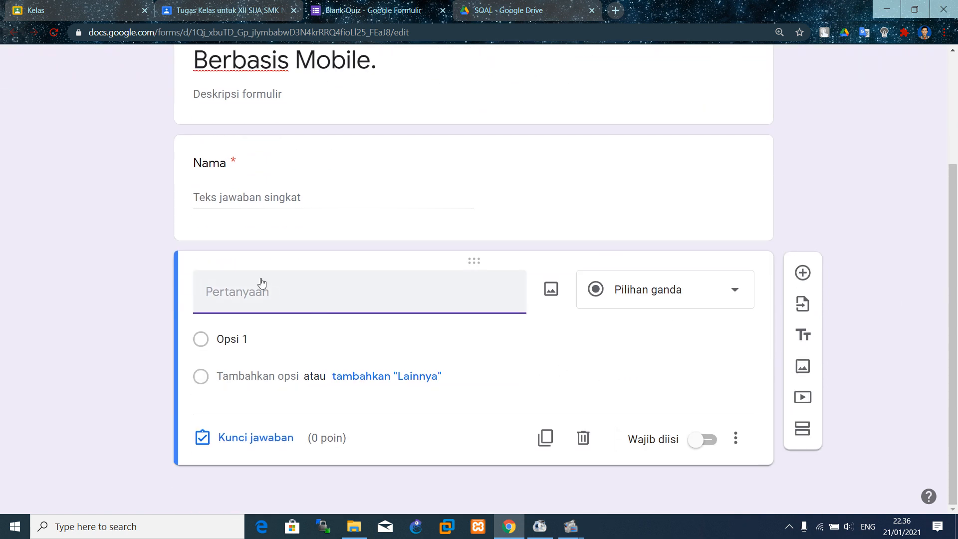
pyautogui.write('Kelas')
# - Give the Kelas question the multiple-choice options "XII SIJA 1" and "XII SIJA 2"
pyautogui.click(242, 341)
pyautogui.write('XII')
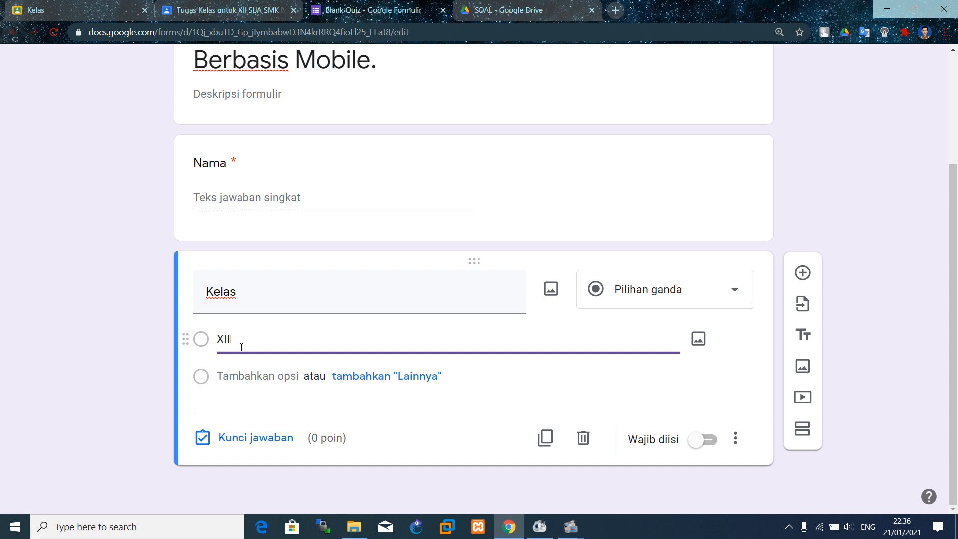
pyautogui.write(' SIJA 1')
pyautogui.click(230, 376)
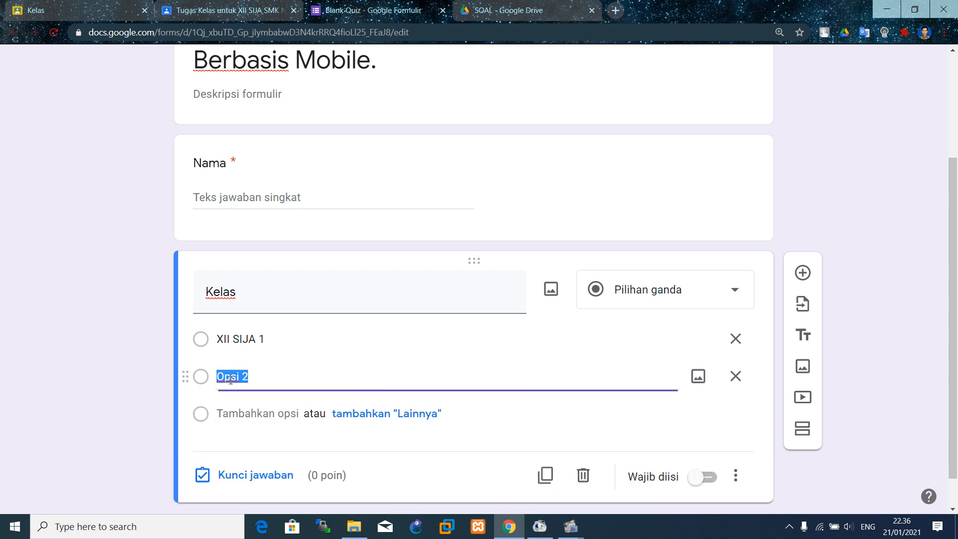
pyautogui.write('XII SIJA 2')
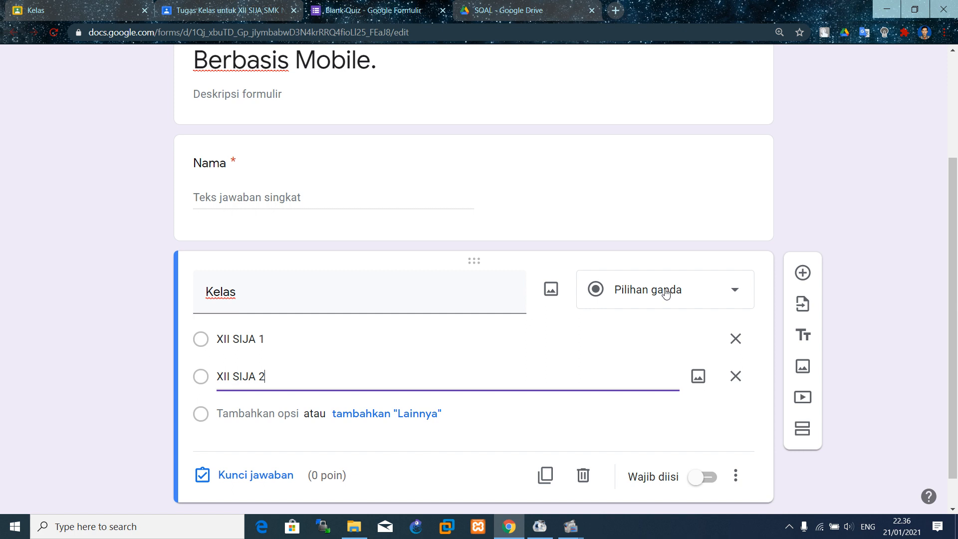
# - Make the Kelas question a required short-answer (Jawaban singkat) question and add a new section after it
pyautogui.click(721, 291)
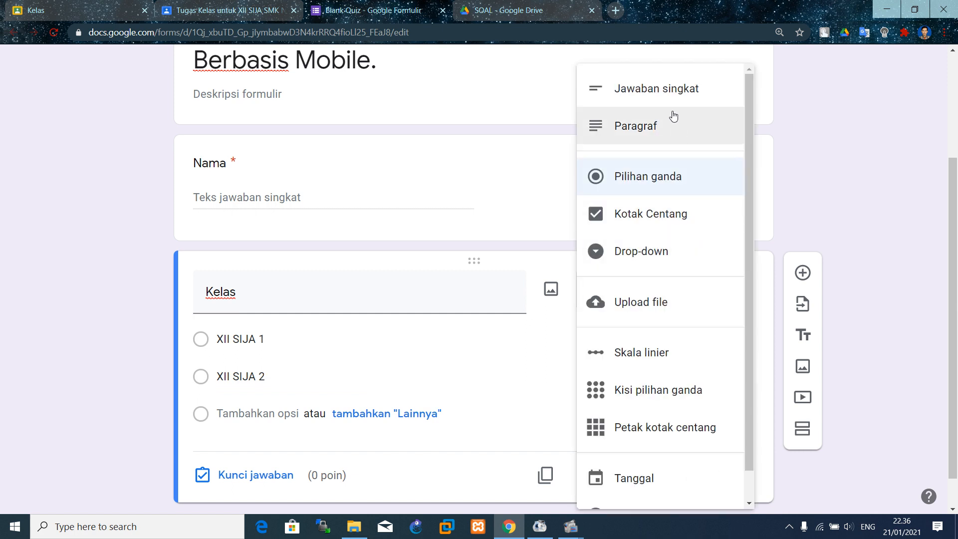
pyautogui.click(663, 91)
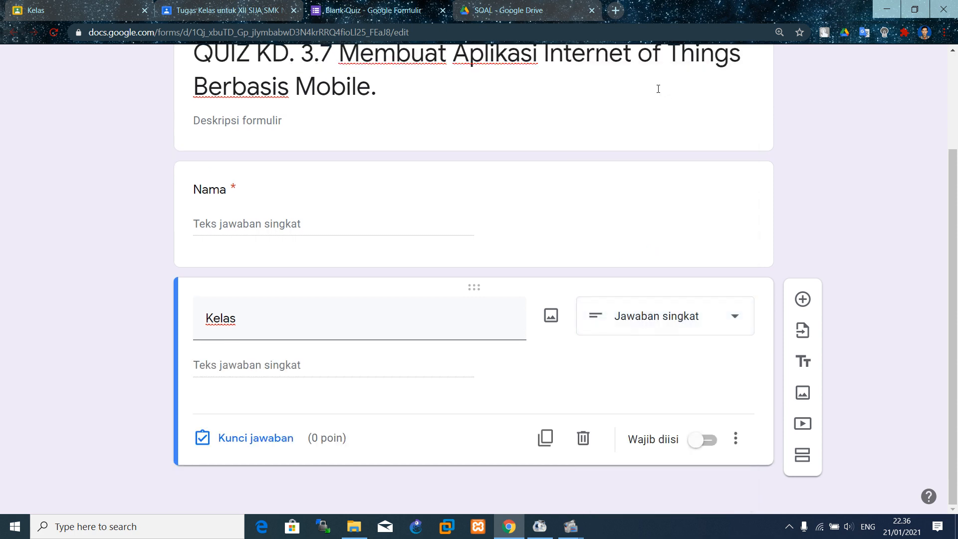
pyautogui.click(699, 441)
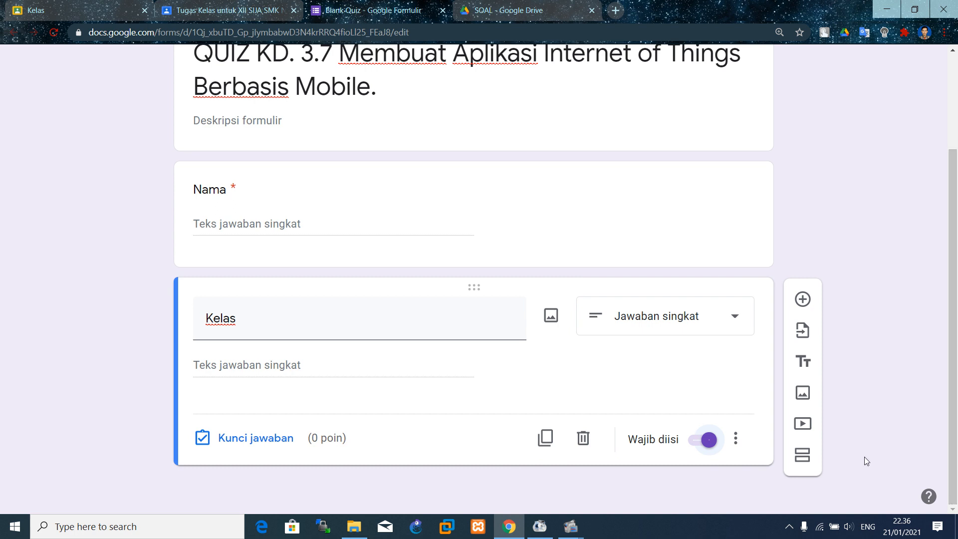
pyautogui.click(804, 456)
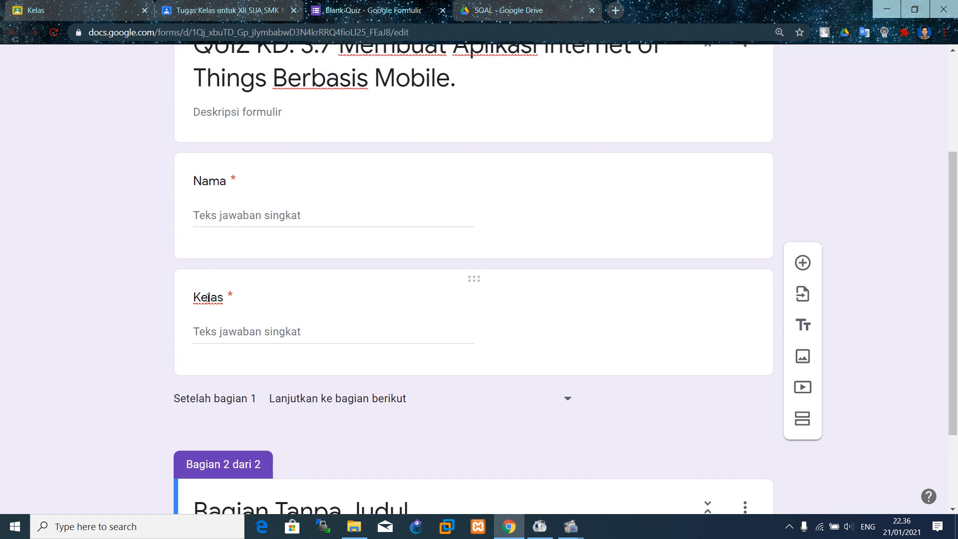
# - Title the second section "QUIZ" and give it the description "Jawablah pertanyaan dengan Tepat!"
pyautogui.moveTo(957, 343); pyautogui.dragTo(956, 418)
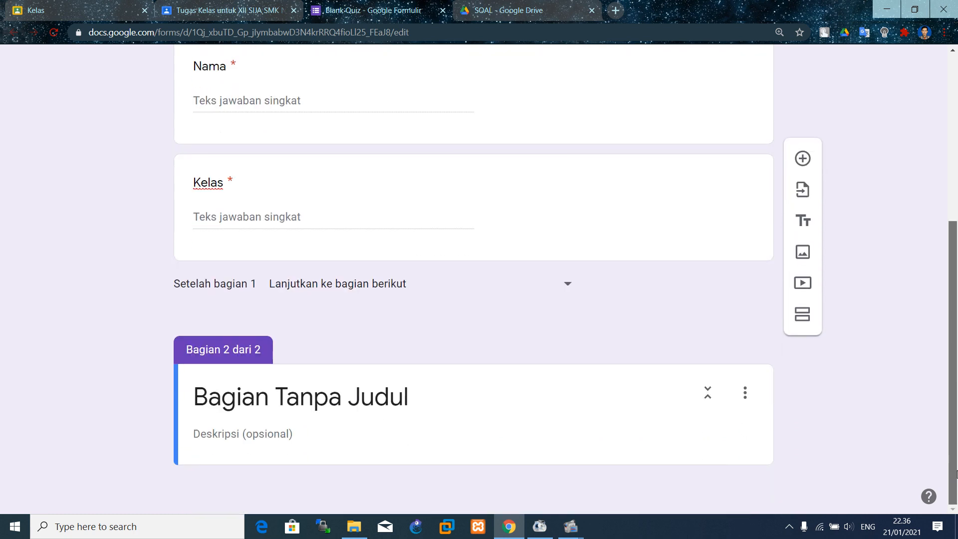
pyautogui.click(424, 403)
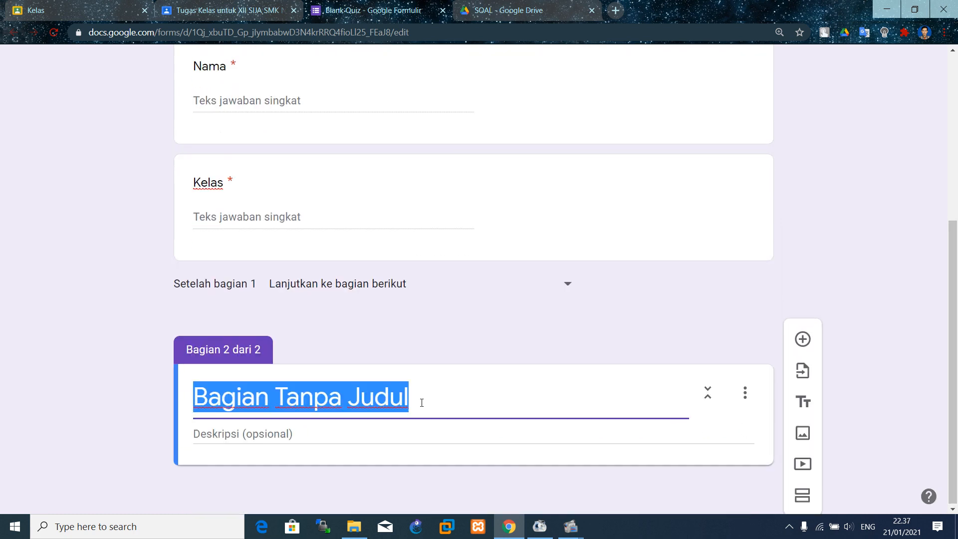
pyautogui.write('QUIZ')
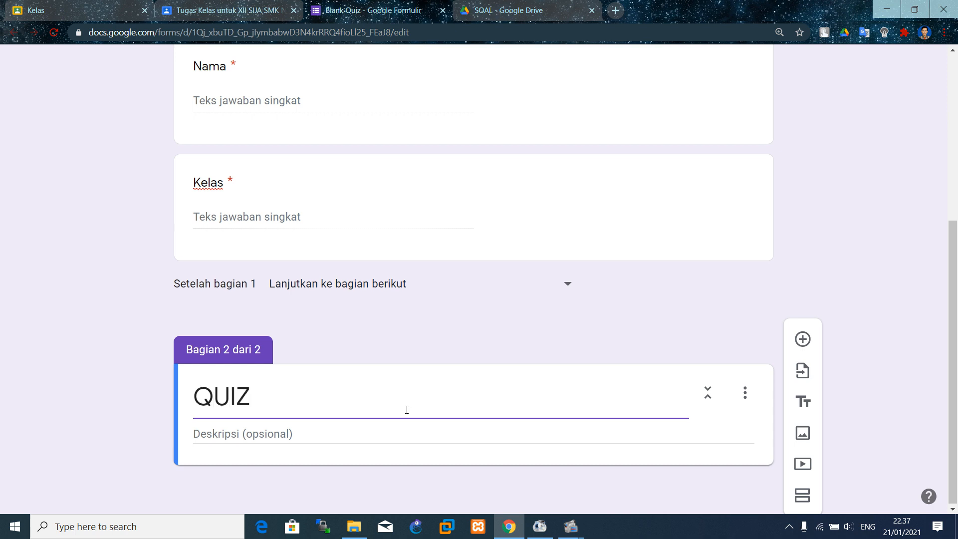
pyautogui.click(406, 431)
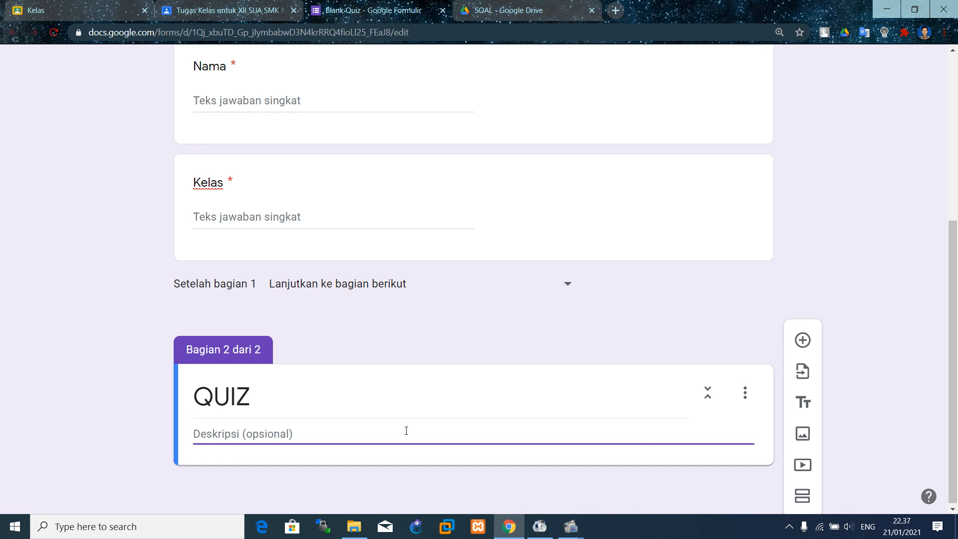
pyautogui.write('Jawab')
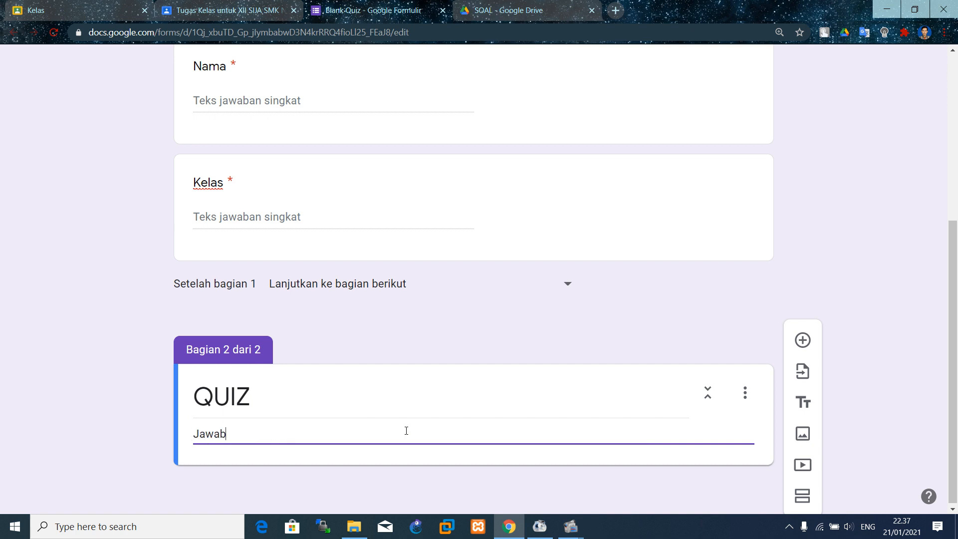
pyautogui.write('lah pertanyaa')
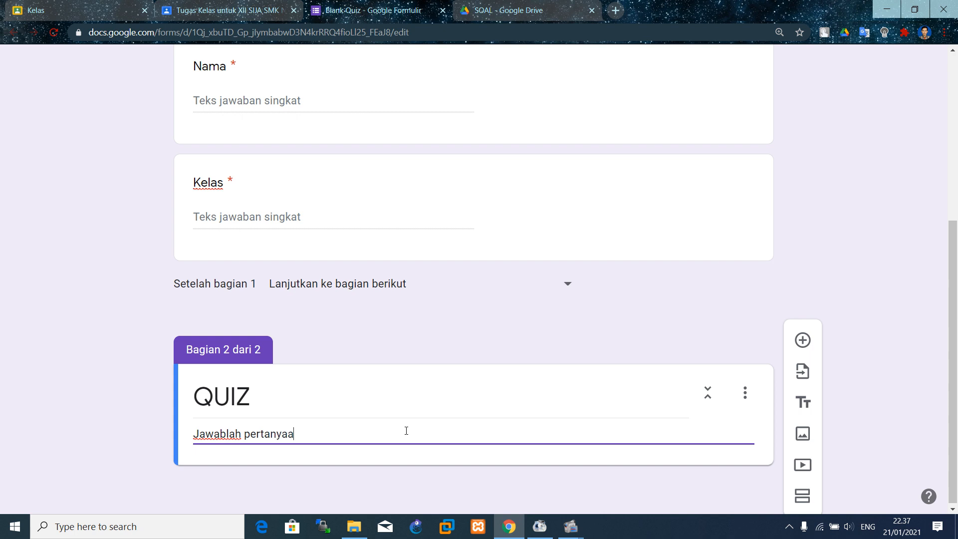
pyautogui.write('n dengan Tepat!')
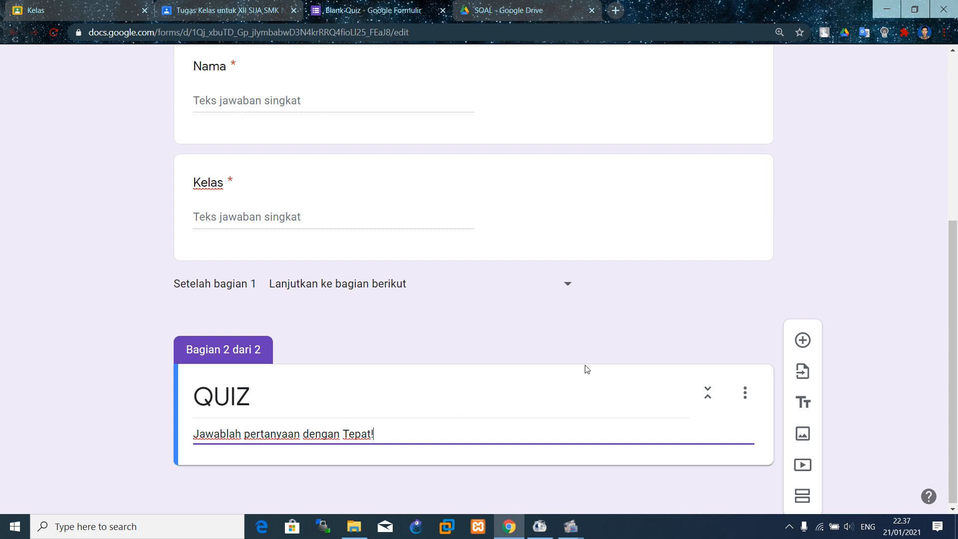
# - Add a question to the QUIZ section reading "Aplikasi yang digunakan untuk Membuat Iot berbasis Web, adalah ...."
pyautogui.scroll(-1, 955, 374)
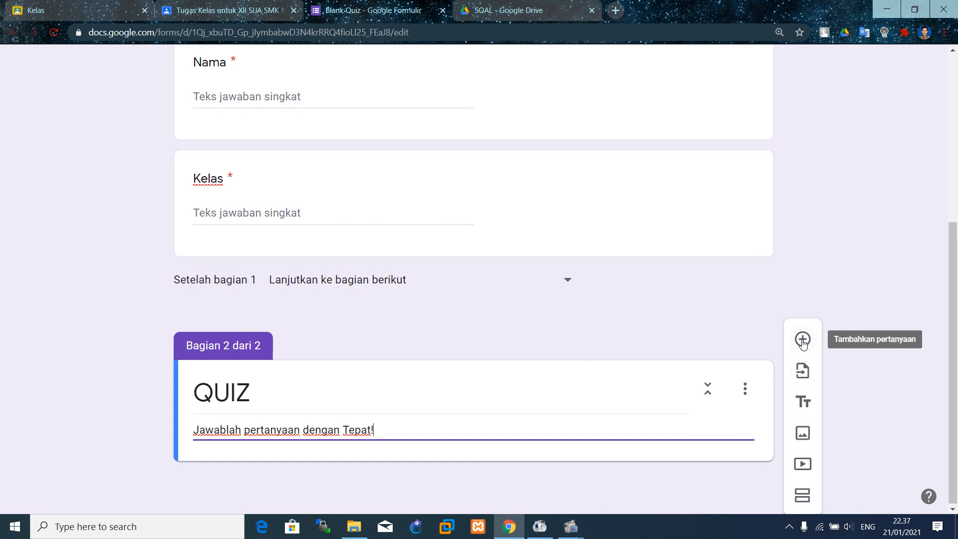
pyautogui.click(803, 341)
pyautogui.scroll(-2, 956, 315)
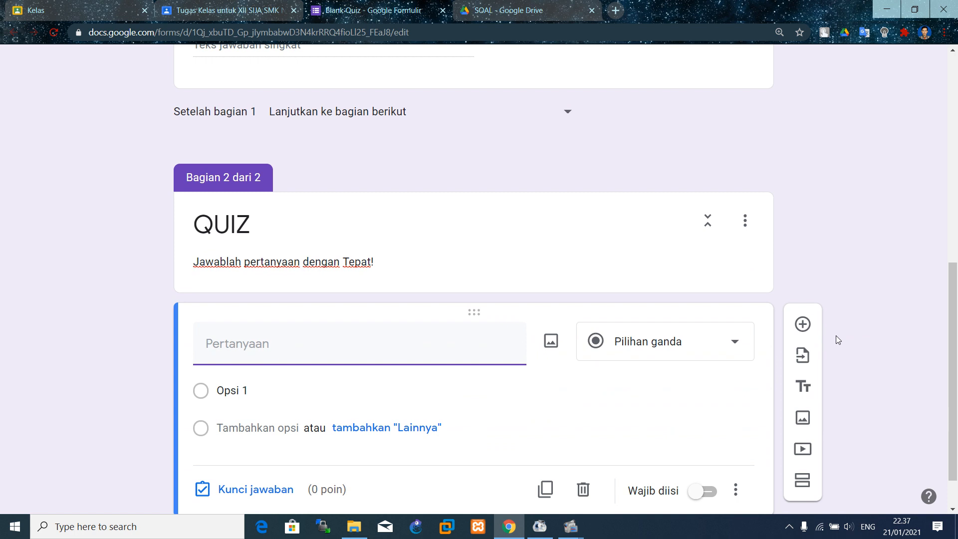
pyautogui.write('Aplikasi y')
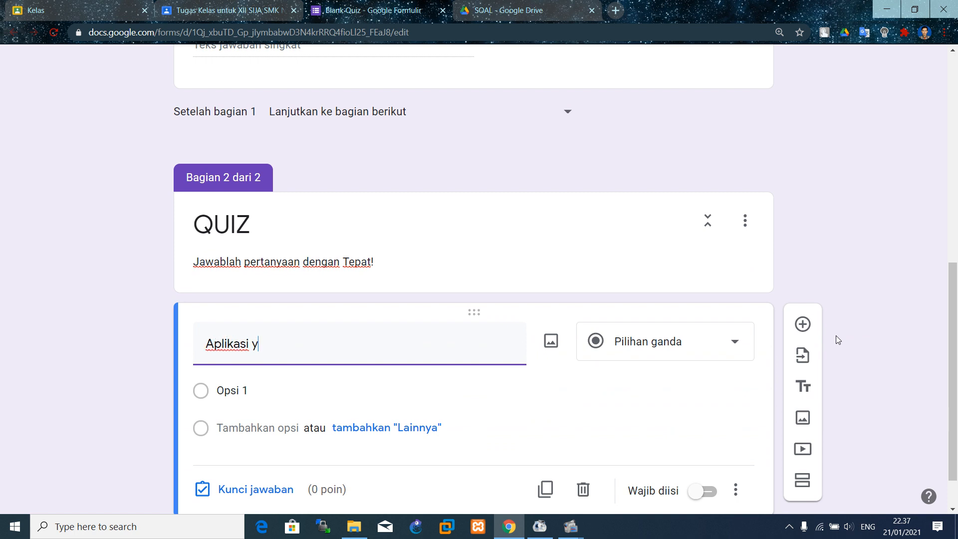
pyautogui.write('ang digunakan untuk ')
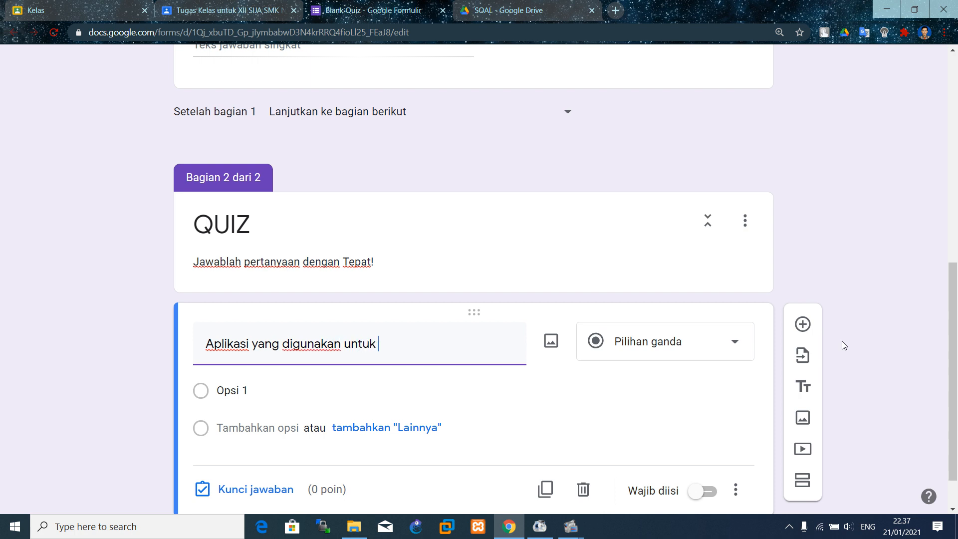
pyautogui.write('Membuat ')
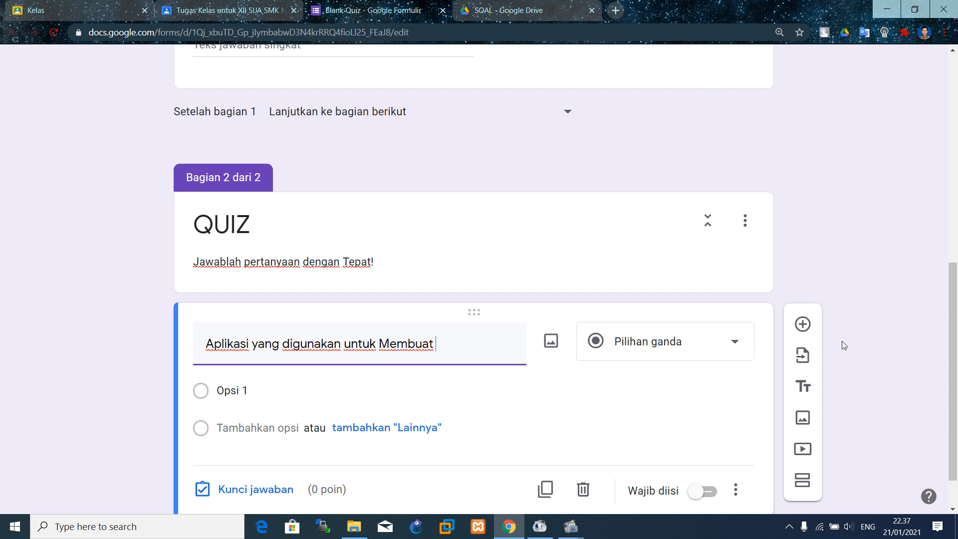
pyautogui.write('Iot berbas')
pyautogui.write('is')
pyautogui.write(' D')
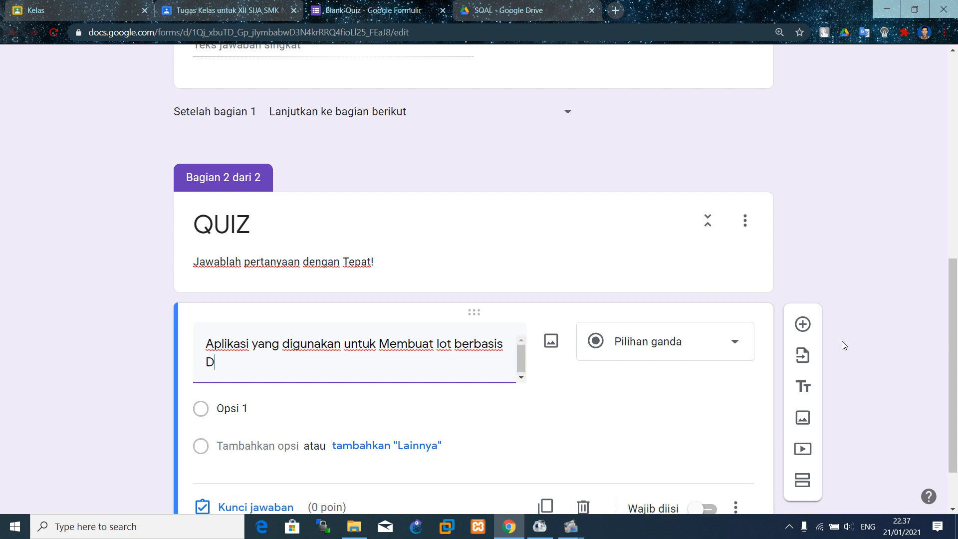
pyautogui.write('esktop')
pyautogui.press('BackSpace')
pyautogui.press('BackSpace')
pyautogui.press('BackSpace')
pyautogui.press('BackSpace')
pyautogui.press('BackSpace')
pyautogui.press('BackSpace')
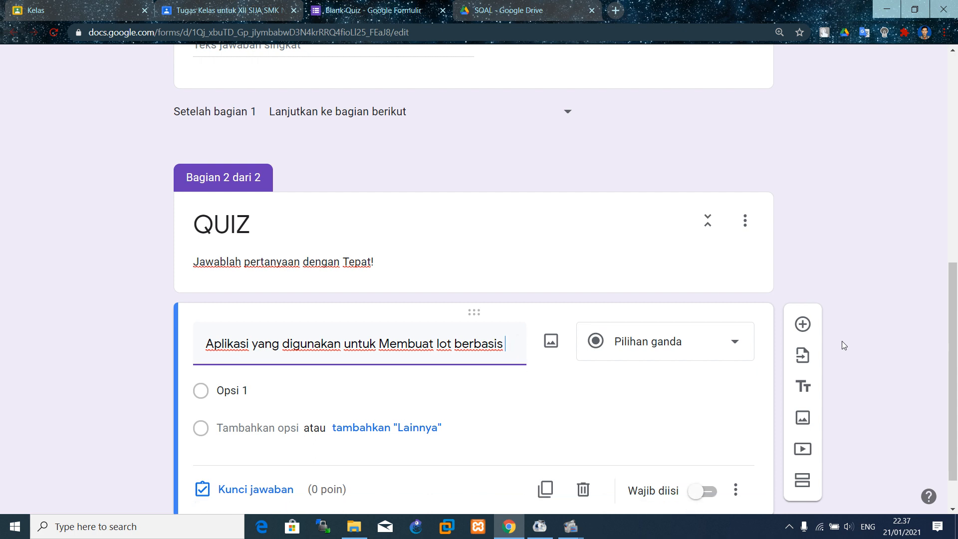
pyautogui.write('Web, ada')
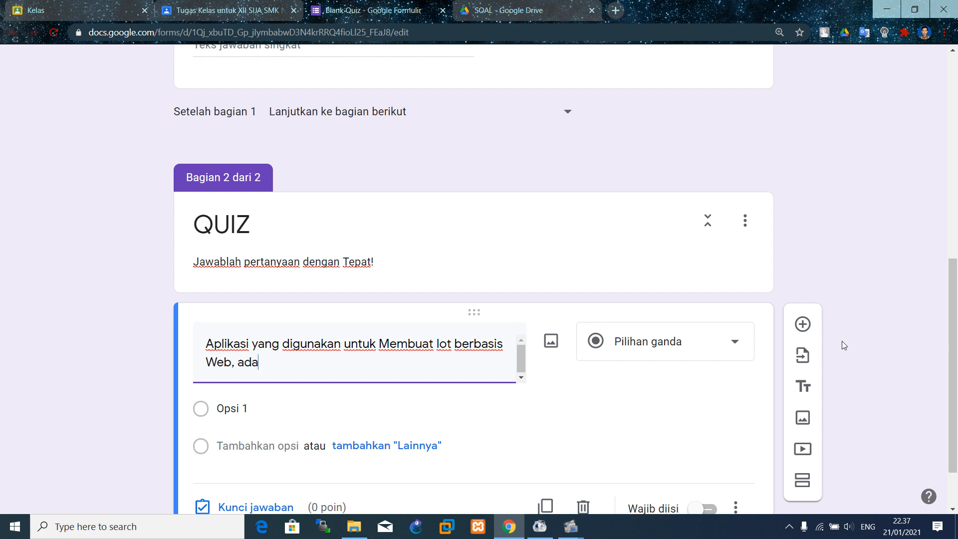
pyautogui.write('alah ....')
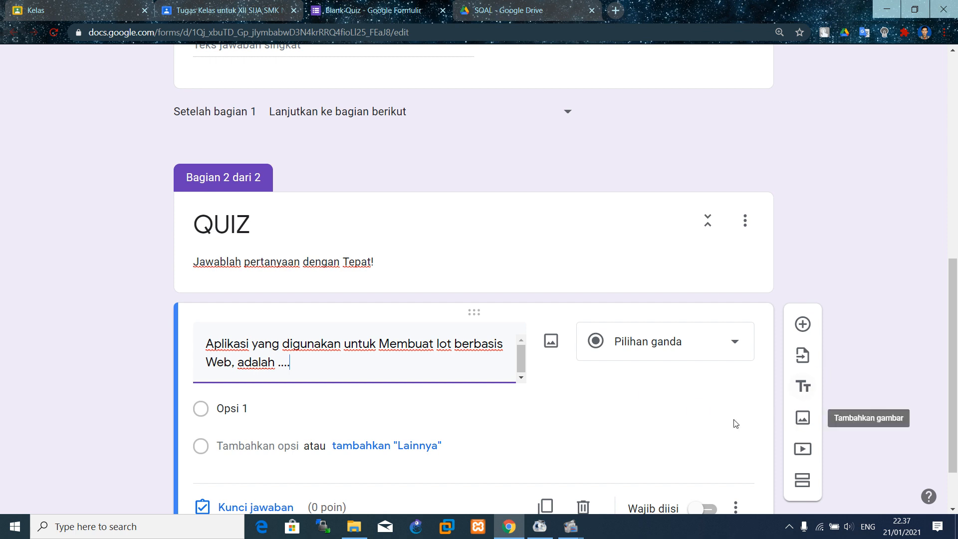
# - Give the new multiple-choice question the answer options "Arduino", "Blynk", "Power Point", "Corel" and "Excel"
pyautogui.click(229, 408)
pyautogui.write('Arduino')
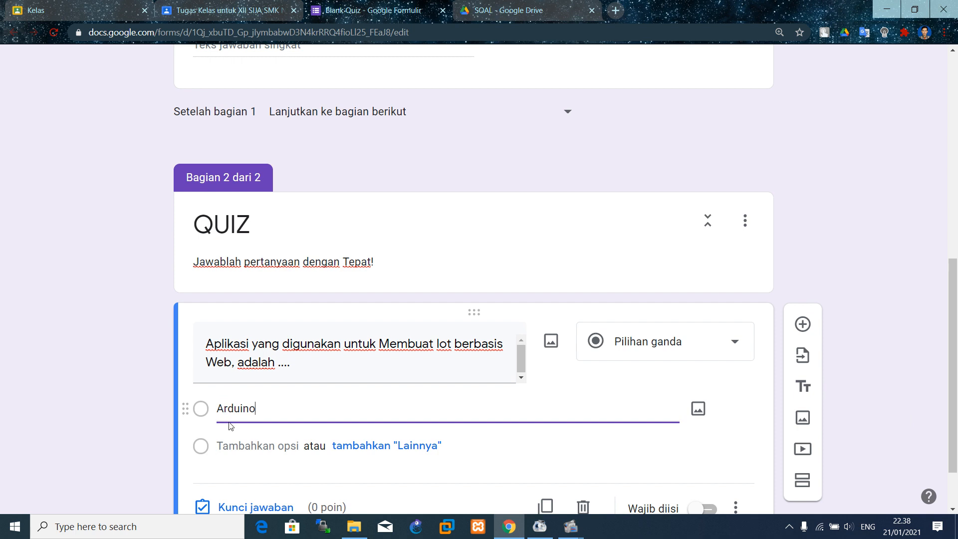
pyautogui.click(222, 446)
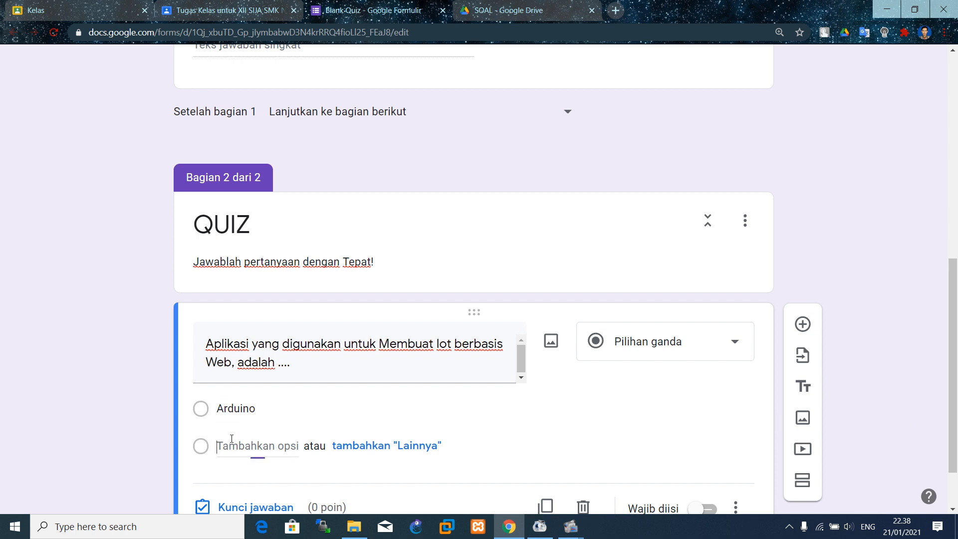
pyautogui.write('Bly')
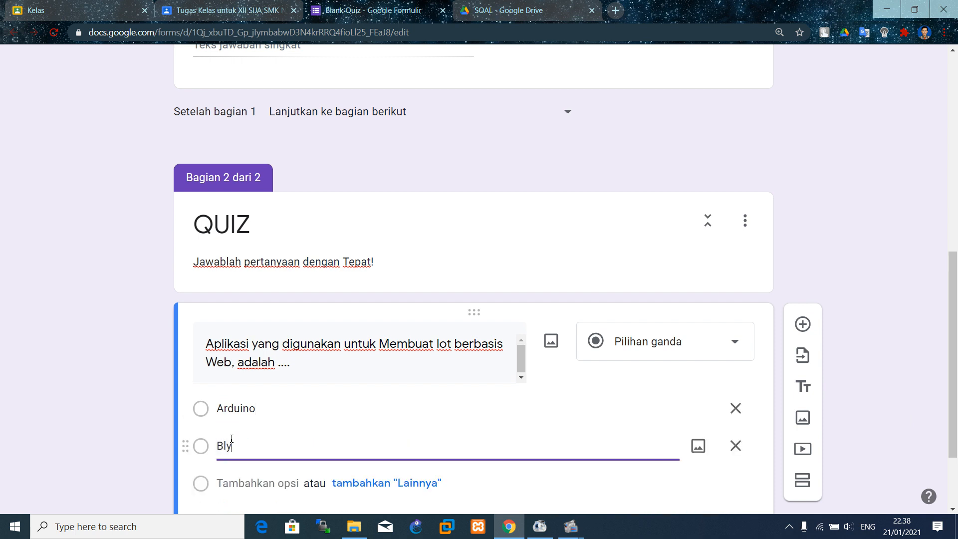
pyautogui.write('nk')
pyautogui.click(236, 482)
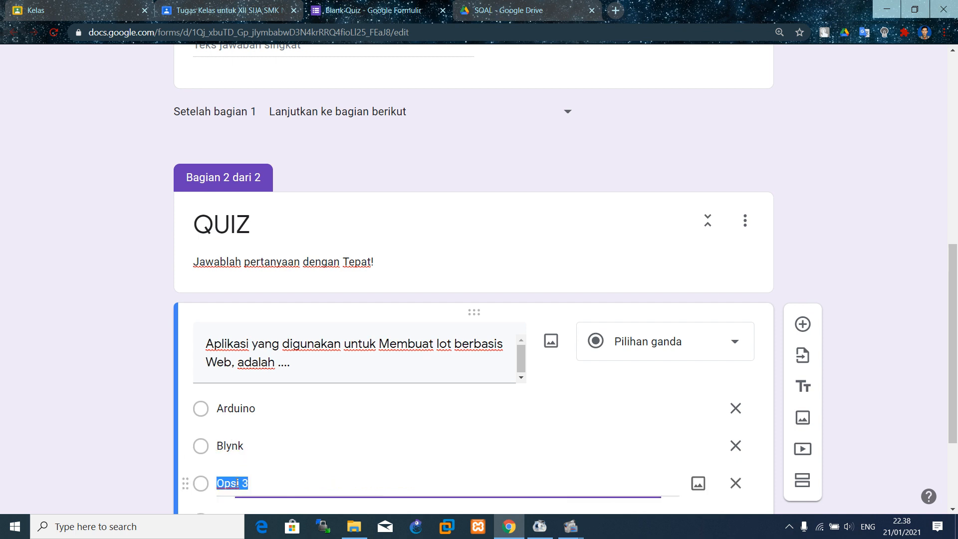
pyautogui.write('Power P')
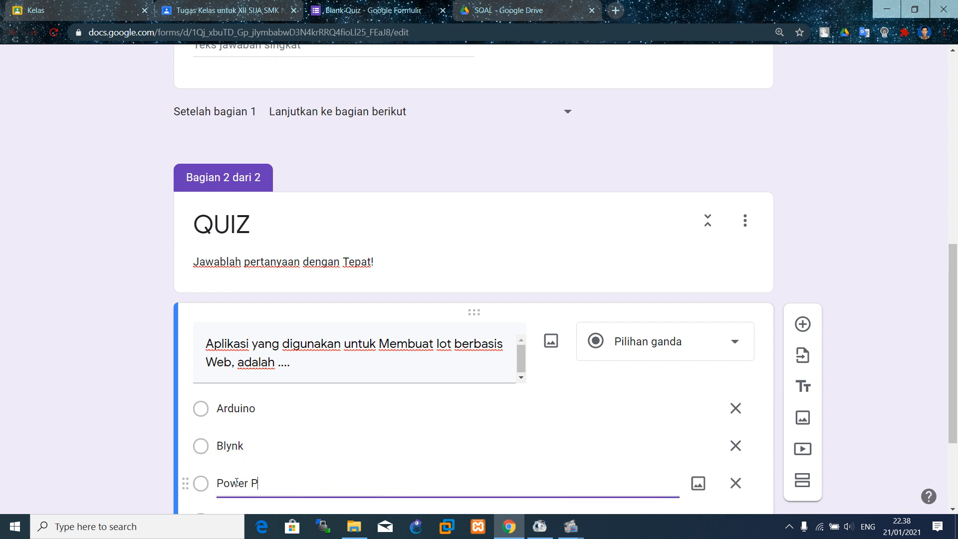
pyautogui.write('oint')
pyautogui.moveTo(956, 260); pyautogui.dragTo(957, 305)
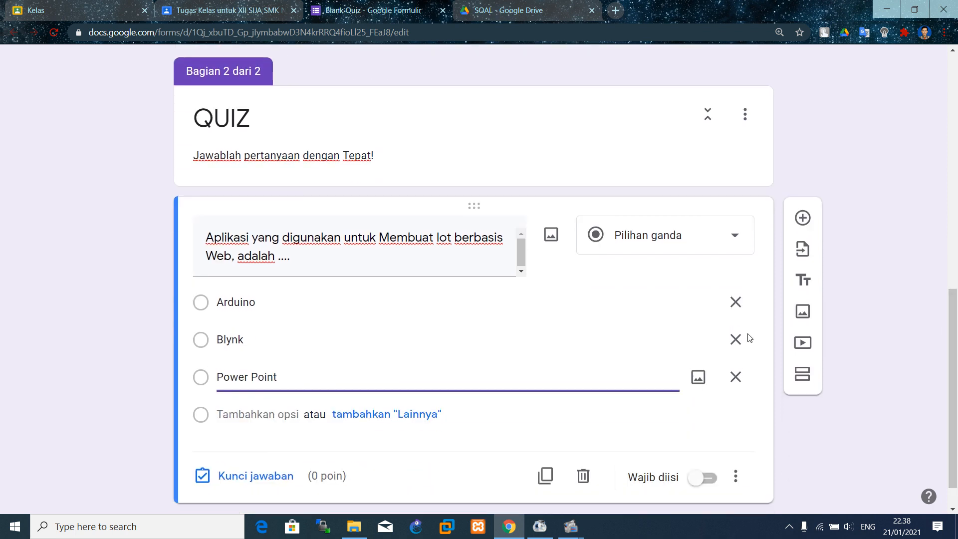
pyautogui.click(208, 412)
pyautogui.click(238, 420)
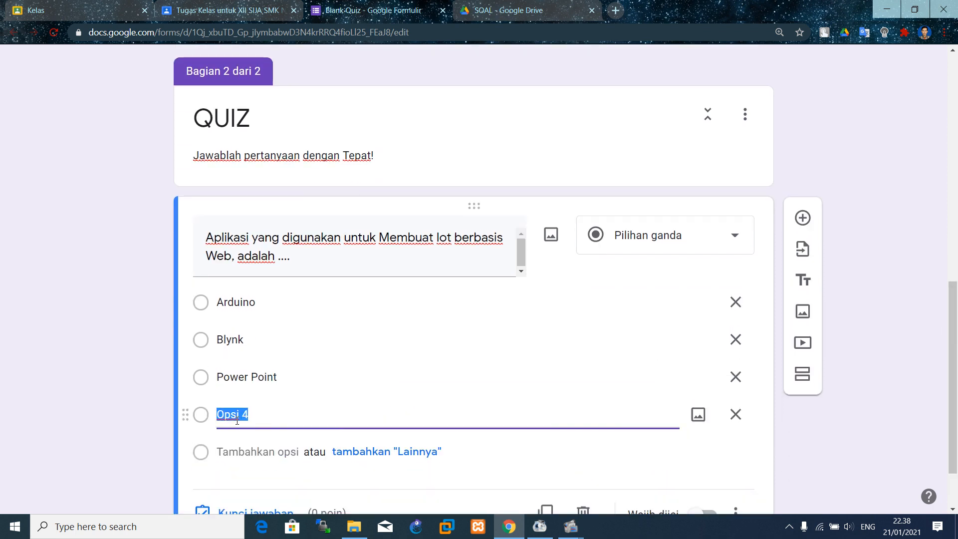
pyautogui.write('Cr')
pyautogui.write('orel')
pyautogui.click(240, 455)
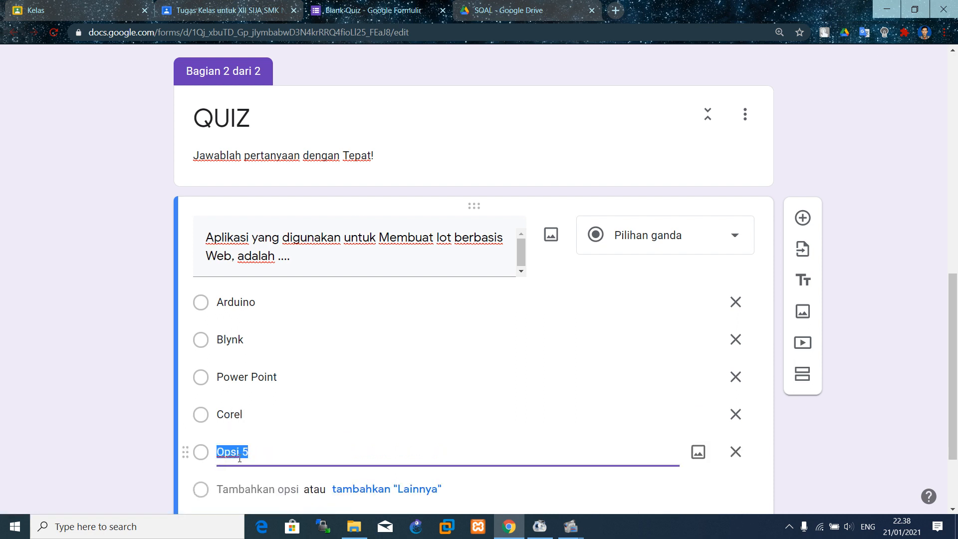
pyautogui.write('Excel')
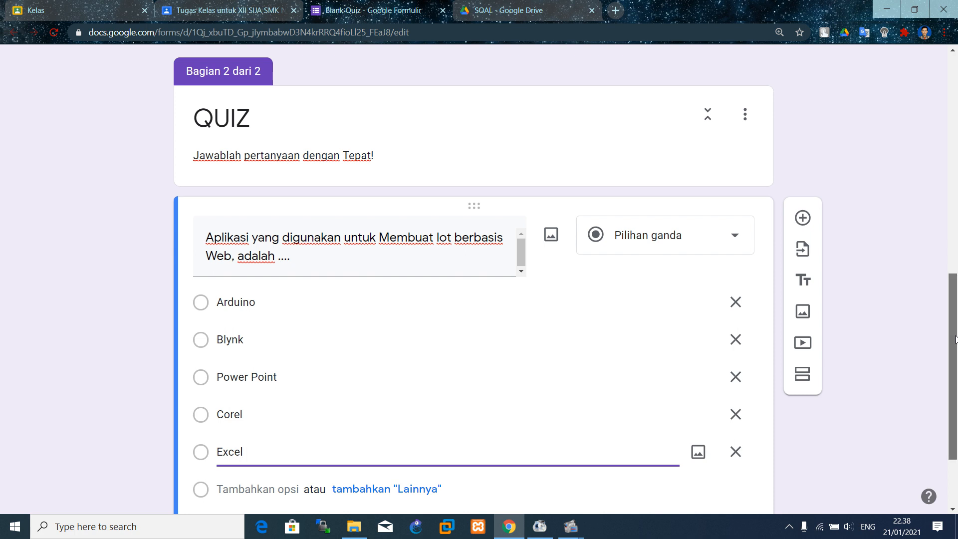
# - In the form's presentation settings, enable shuffled question order (Acak urutan pertanyaan) and the progress status (Tampilkan status progres)
pyautogui.moveTo(956, 339); pyautogui.dragTo(956, 402)
pyautogui.scroll(3, 956, 384)
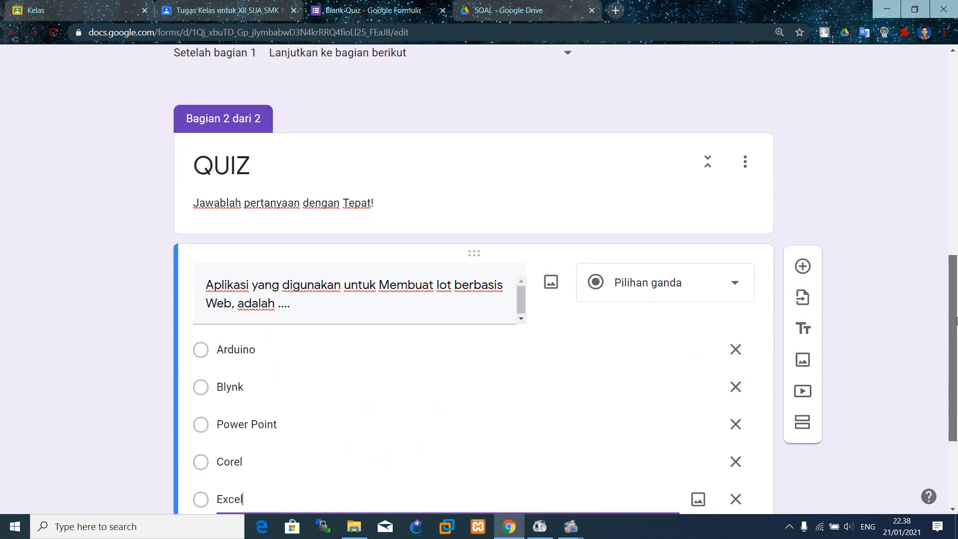
pyautogui.scroll(-2, 506, 371)
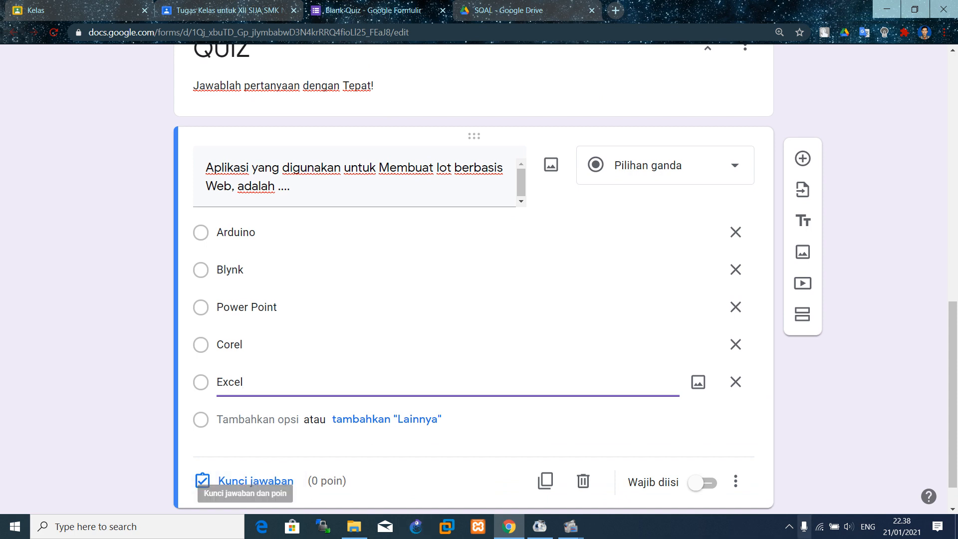
pyautogui.moveTo(954, 449); pyautogui.dragTo(930, 199)
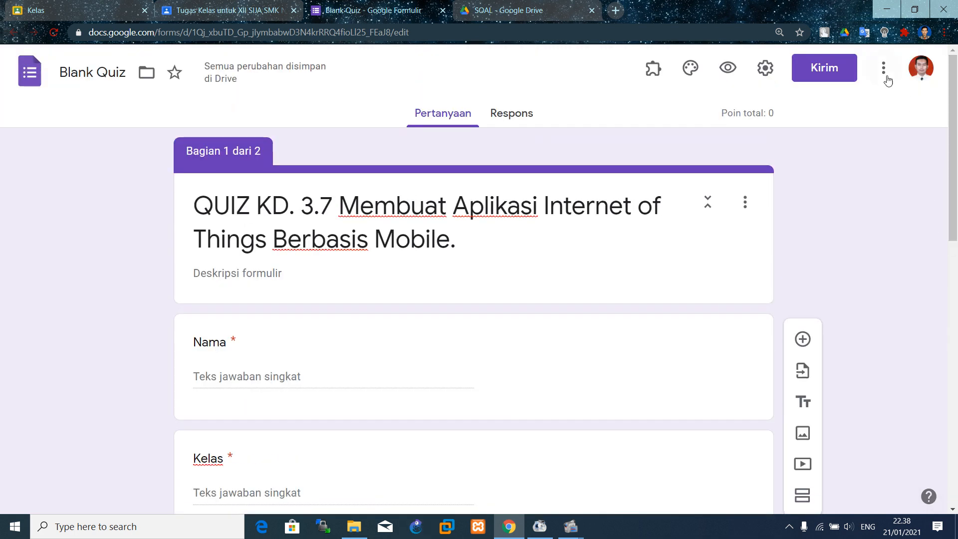
pyautogui.click(766, 70)
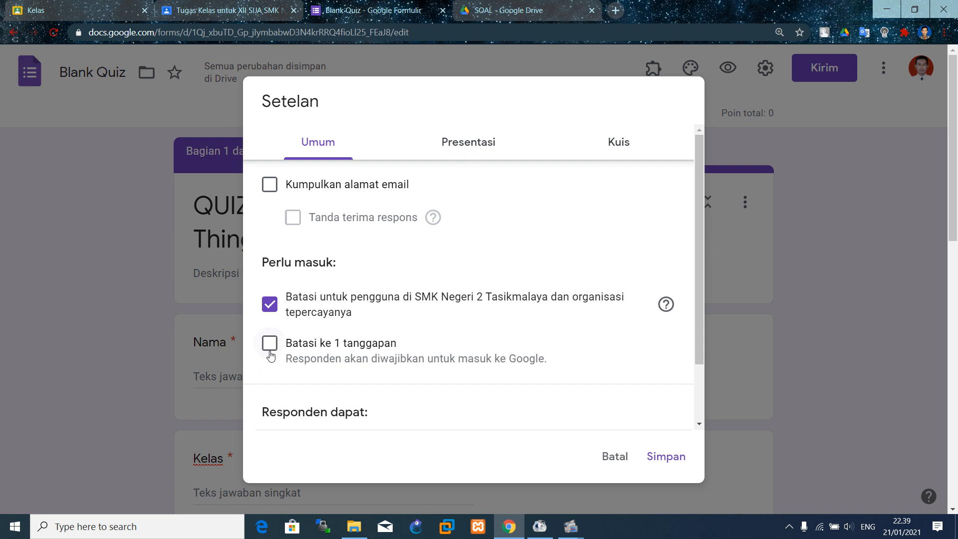
pyautogui.click(460, 149)
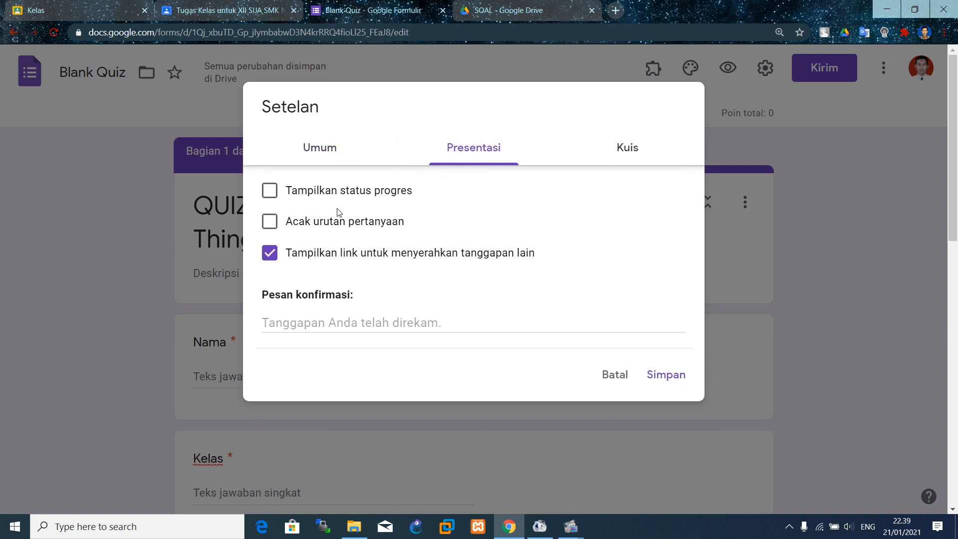
pyautogui.click(270, 227)
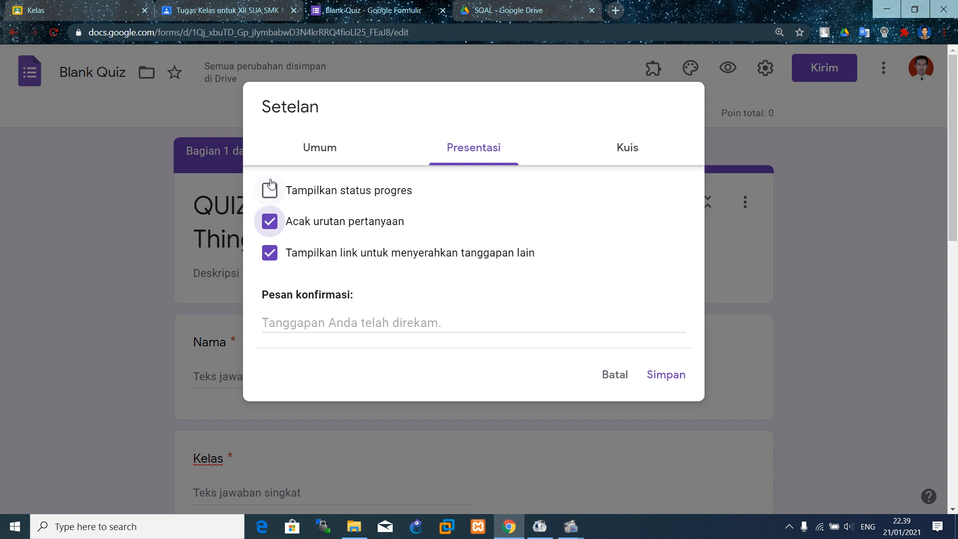
pyautogui.click(272, 197)
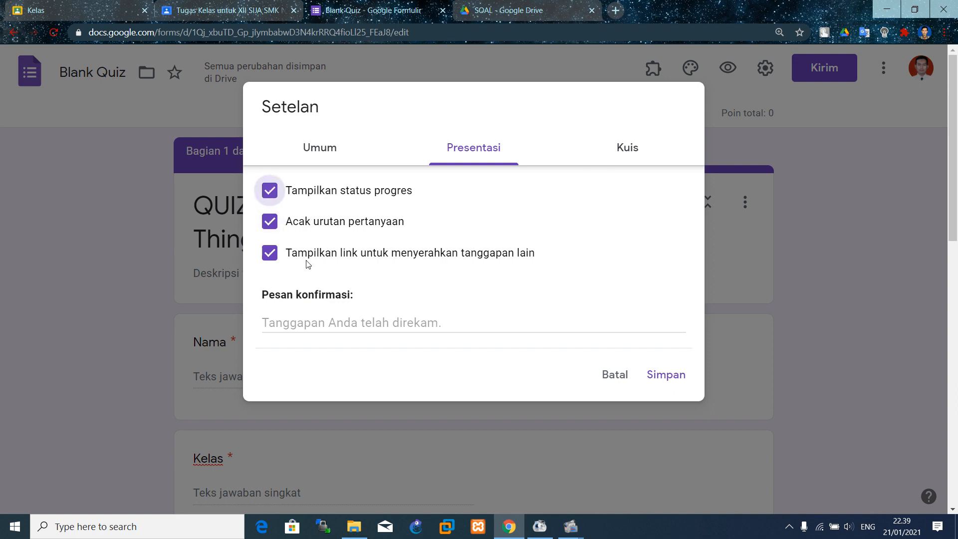
# - Set the form's confirmation message to "Terima Kasih Sudah Melaksanakan Quiz."
pyautogui.click(272, 324)
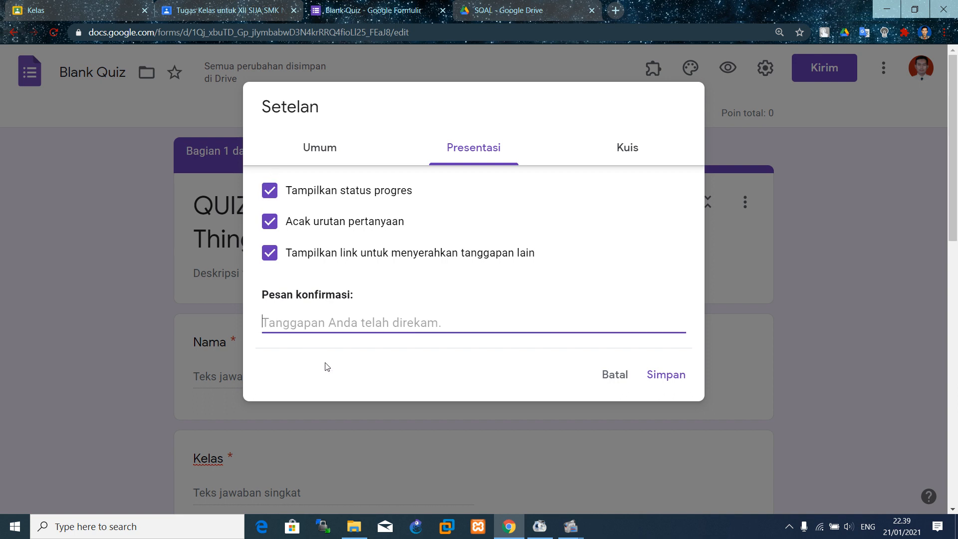
pyautogui.write('Terima K')
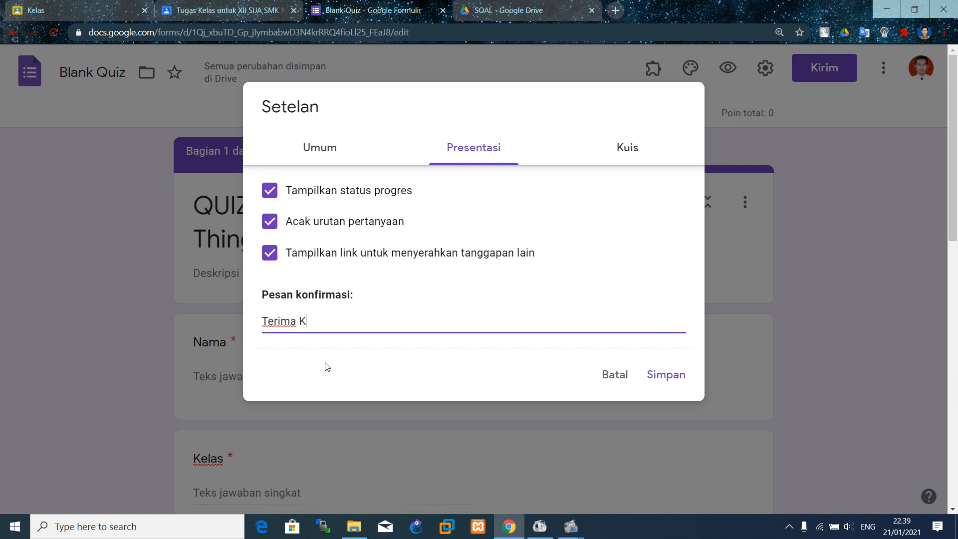
pyautogui.write('asih Sudah Melaksanakan Quiz.')
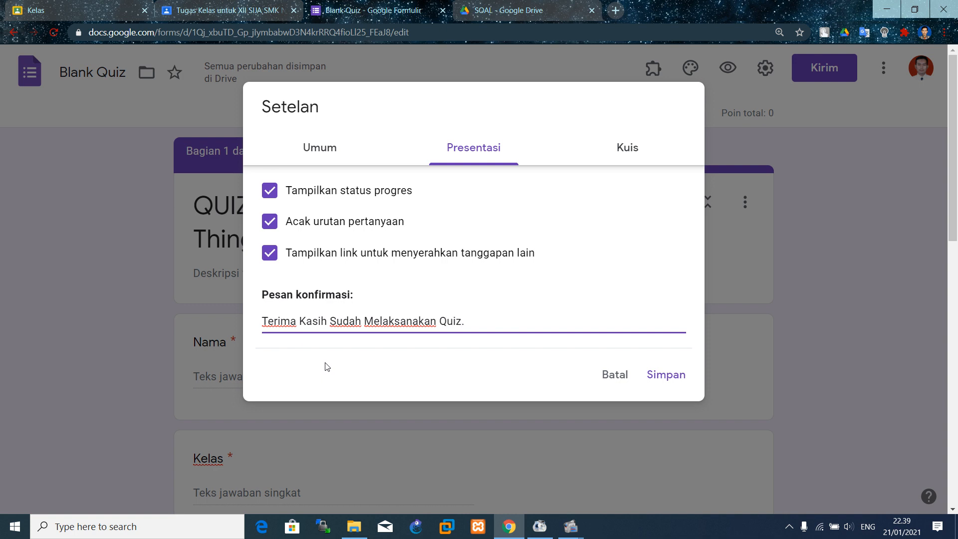
# - In the quiz settings, leave "Jadikan ini sebagai kuis" enabled with grades released immediately after each submission, and save the form settings
pyautogui.click(327, 367)
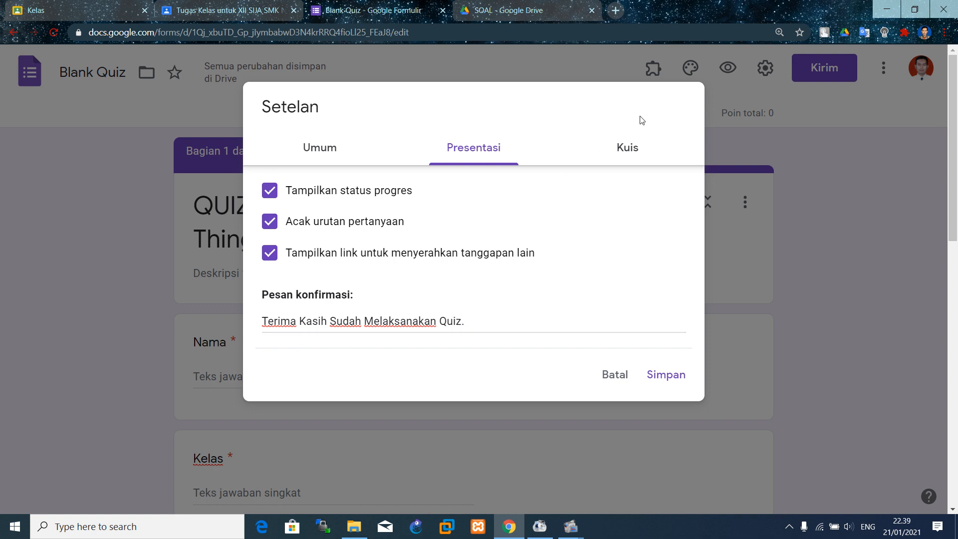
pyautogui.click(629, 149)
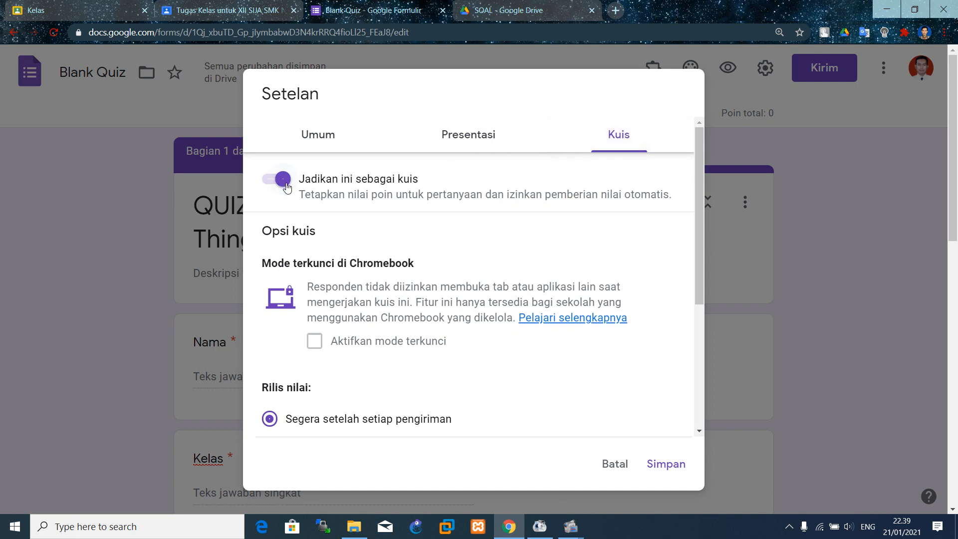
pyautogui.click(283, 184)
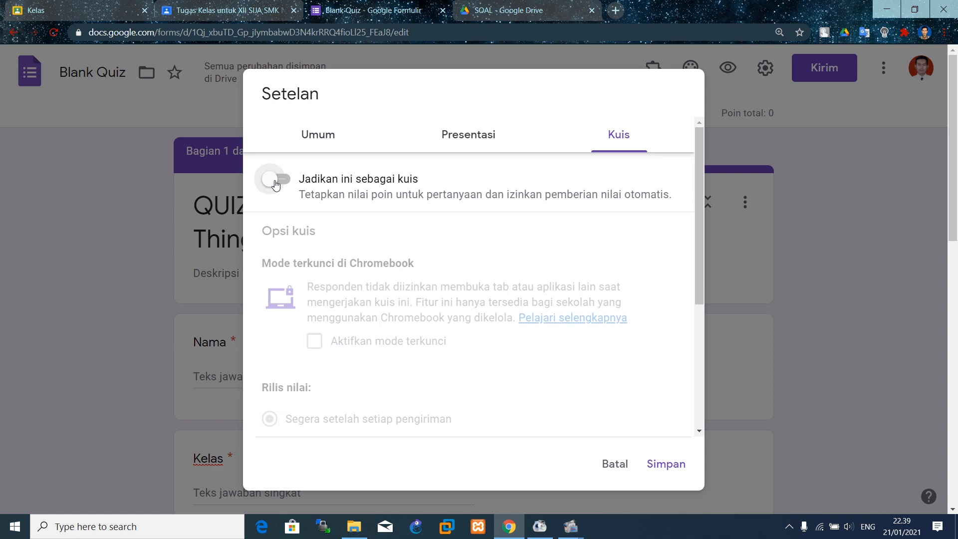
pyautogui.click(265, 183)
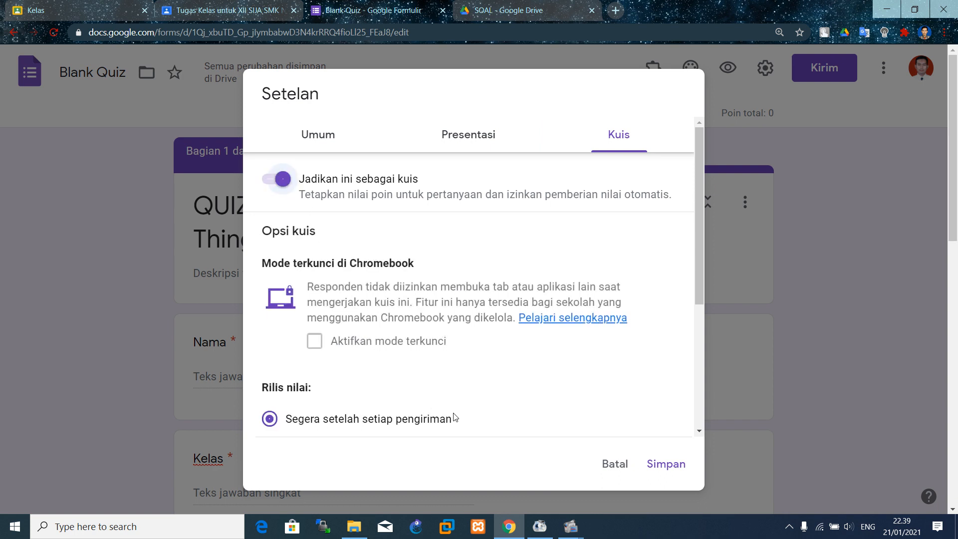
pyautogui.click(677, 469)
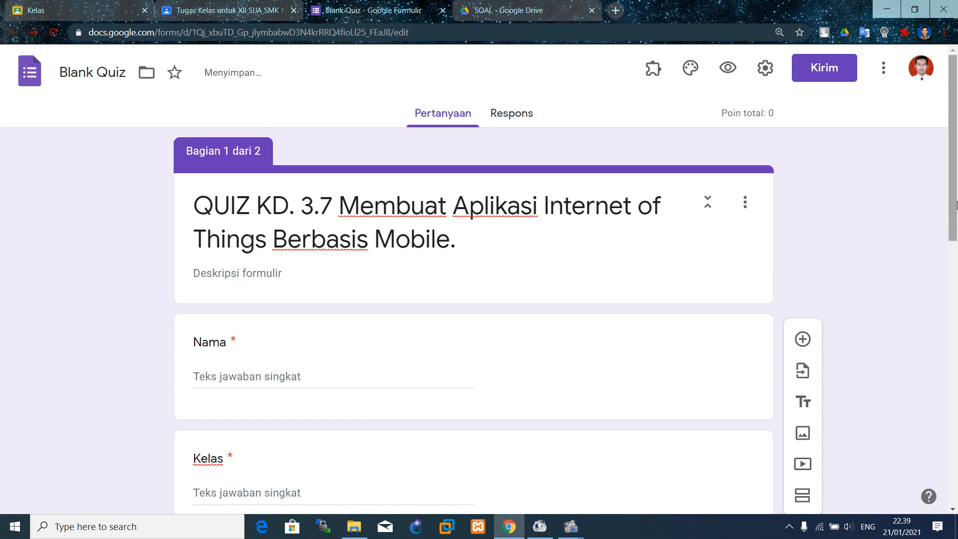
# - Give the multiple-choice question about web-based IoT a value of 50 points and make it required
pyautogui.scroll(-13, 956, 205)
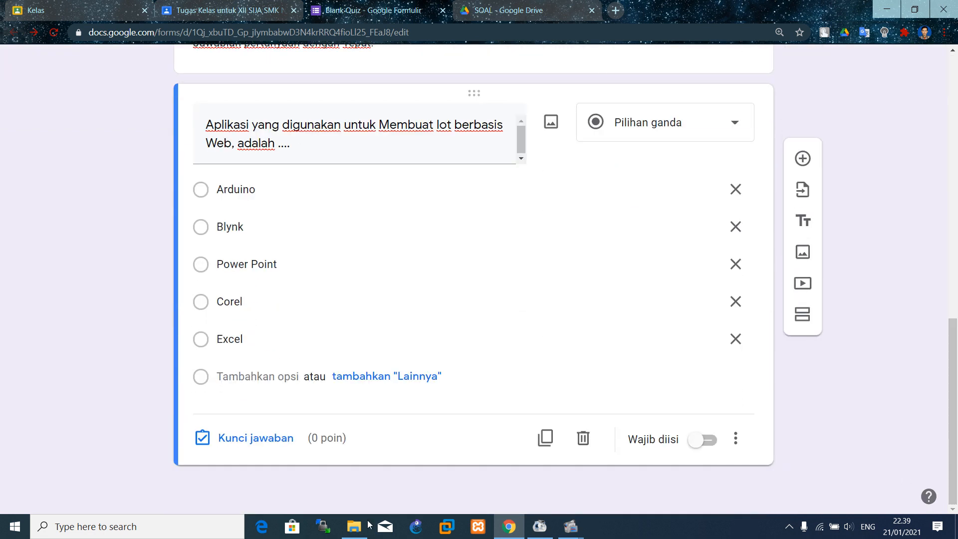
pyautogui.click(237, 439)
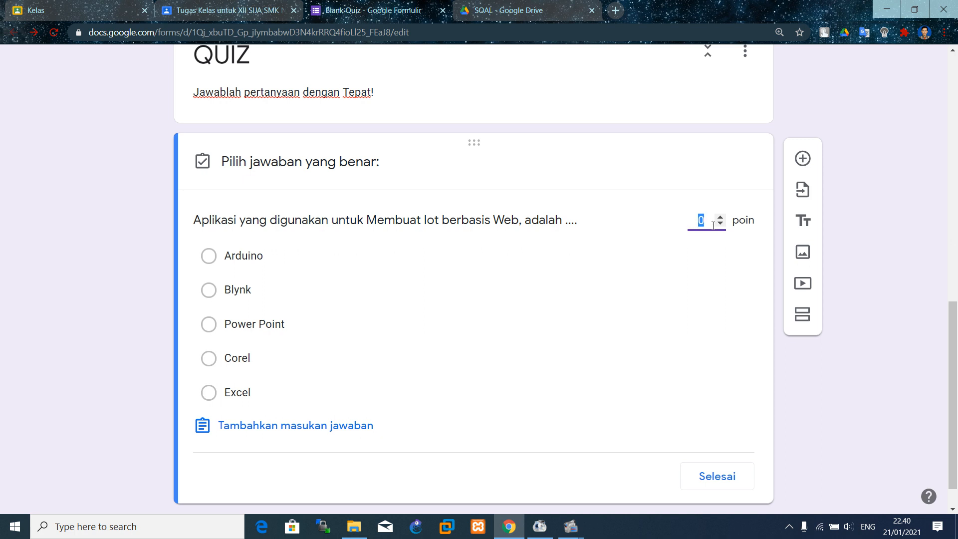
pyautogui.write('50')
pyautogui.scroll(-1, 954, 320)
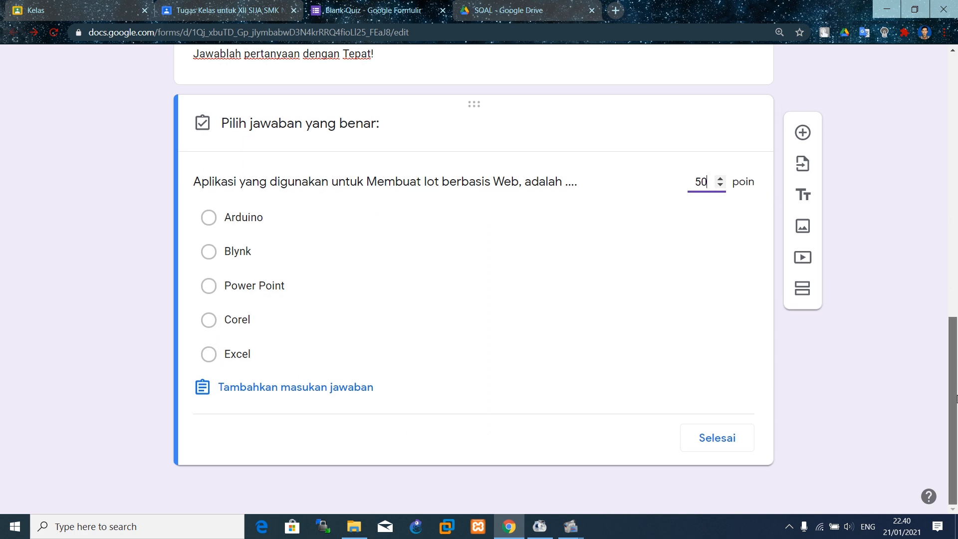
pyautogui.click(723, 454)
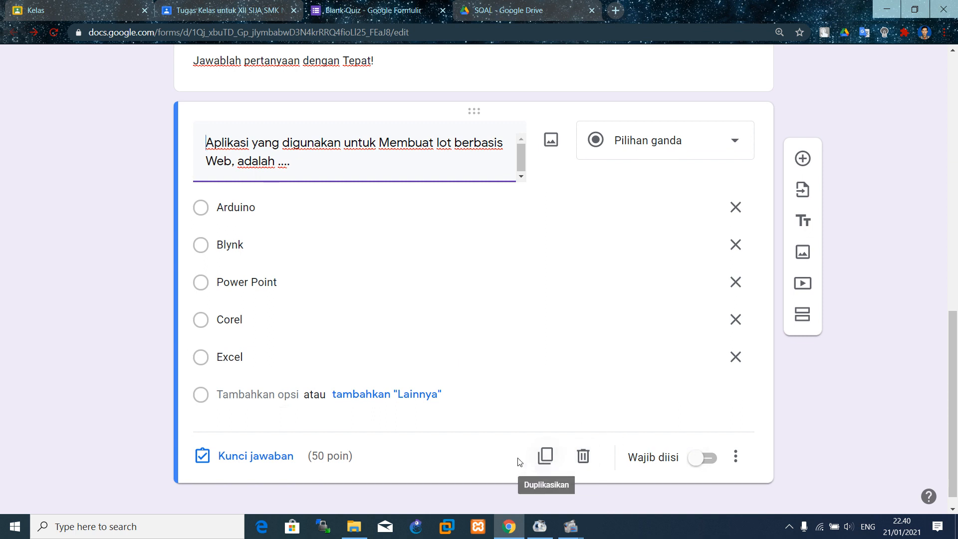
pyautogui.click(704, 458)
# - Duplicate the web IoT question and reword the copy as "Aplikasi yang digunakan untuk Membuat IoT berbasis Mobile, adalah ...."
pyautogui.click(546, 458)
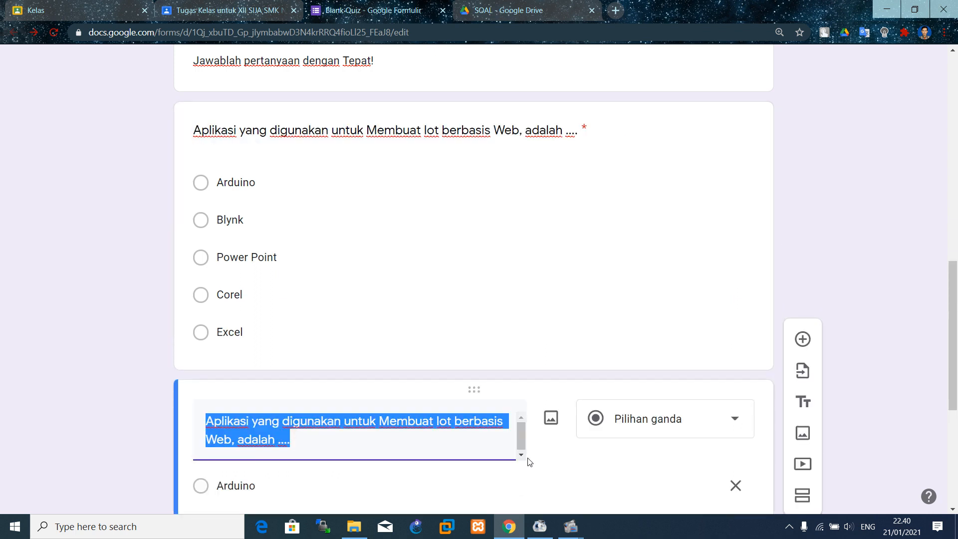
pyautogui.click(449, 421)
pyautogui.press('BackSpace')
pyautogui.write('T')
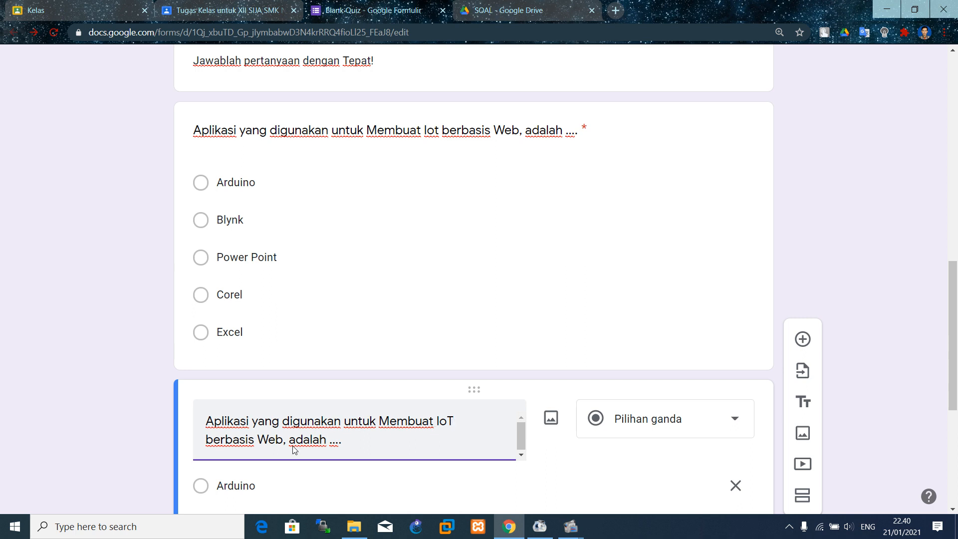
pyautogui.press('BackSpace')
pyautogui.press('BackSpace')
pyautogui.press('BackSpace')
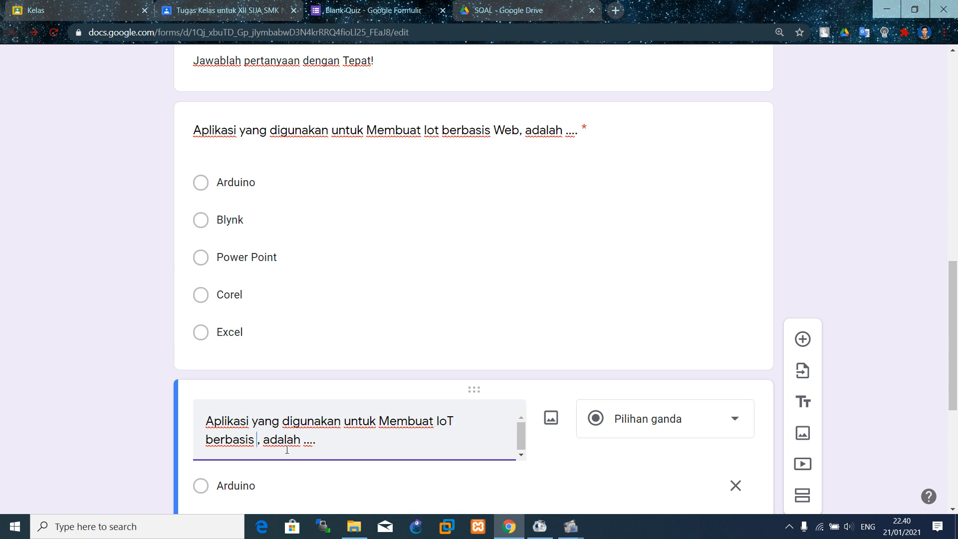
pyautogui.write('Mobile')
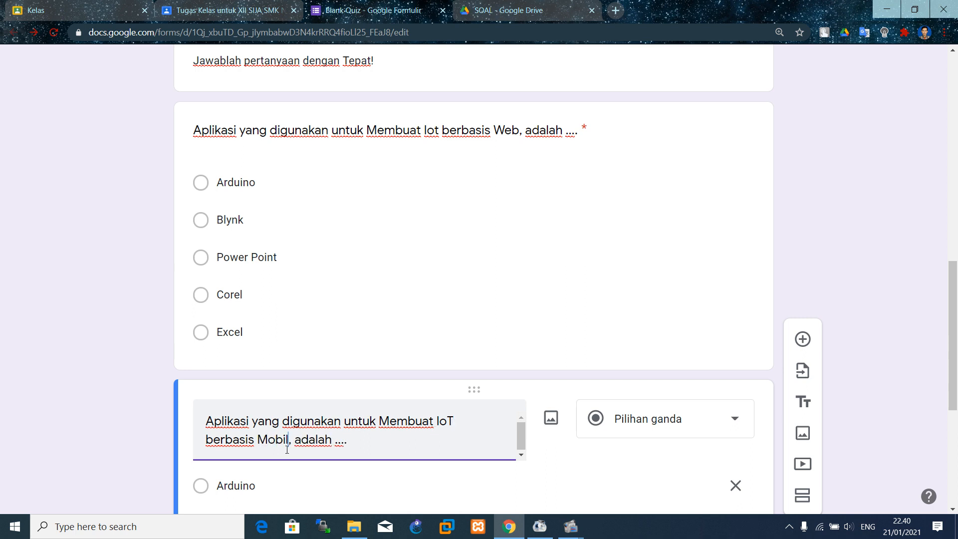
pyautogui.moveTo(287, 449); pyautogui.dragTo(327, 421)
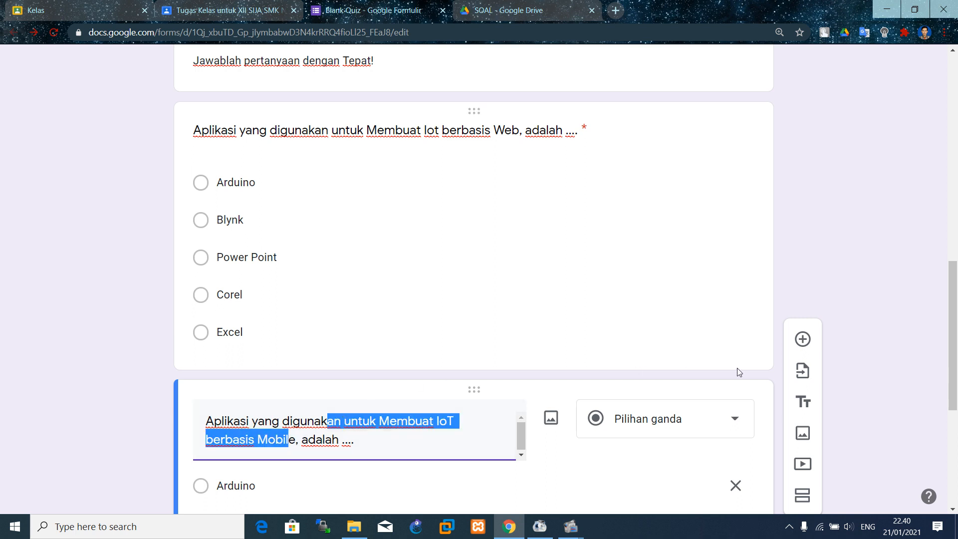
# - Mark "Arduino" as the correct answer in the answer key of the web-based IoT question
pyautogui.scroll(-1, 956, 324)
pyautogui.moveTo(955, 325); pyautogui.dragTo(832, 296)
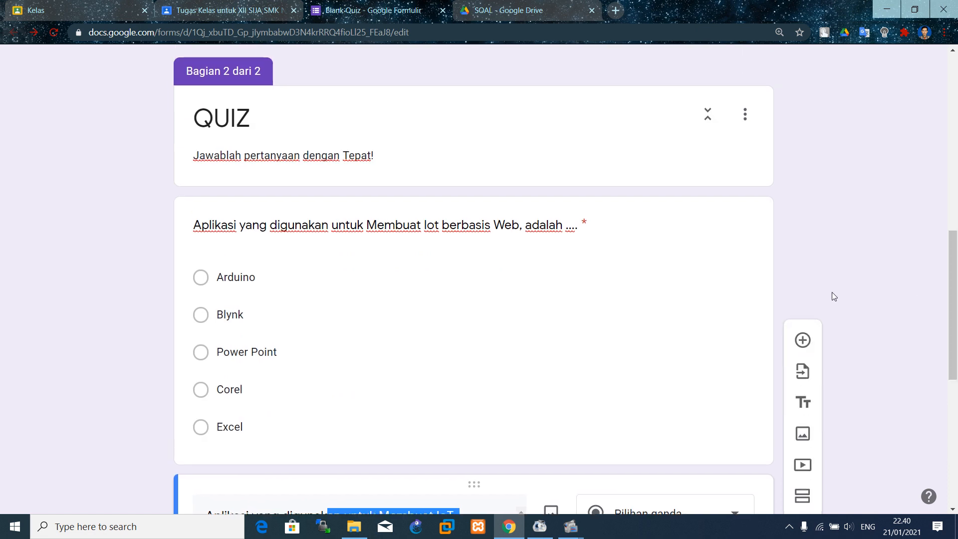
pyautogui.click(553, 307)
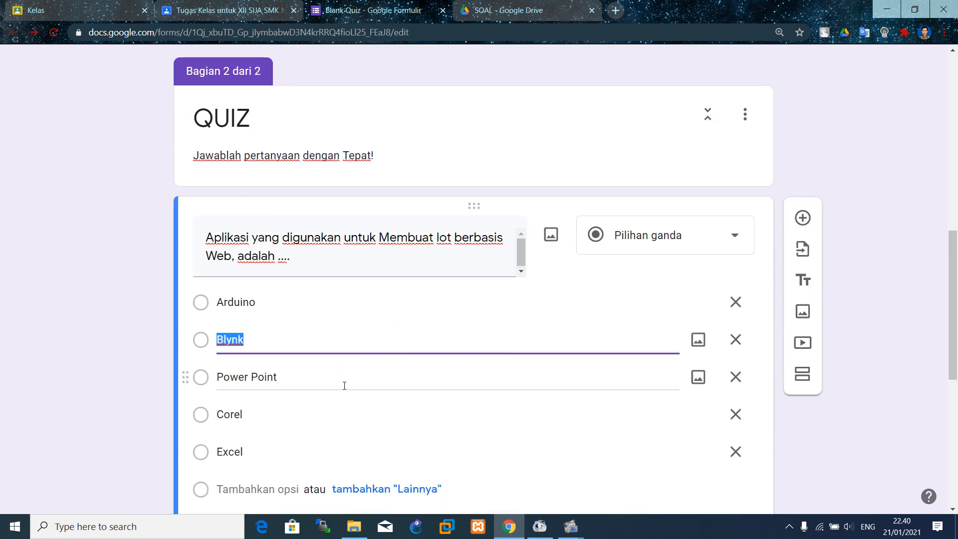
pyautogui.scroll(-4, 954, 284)
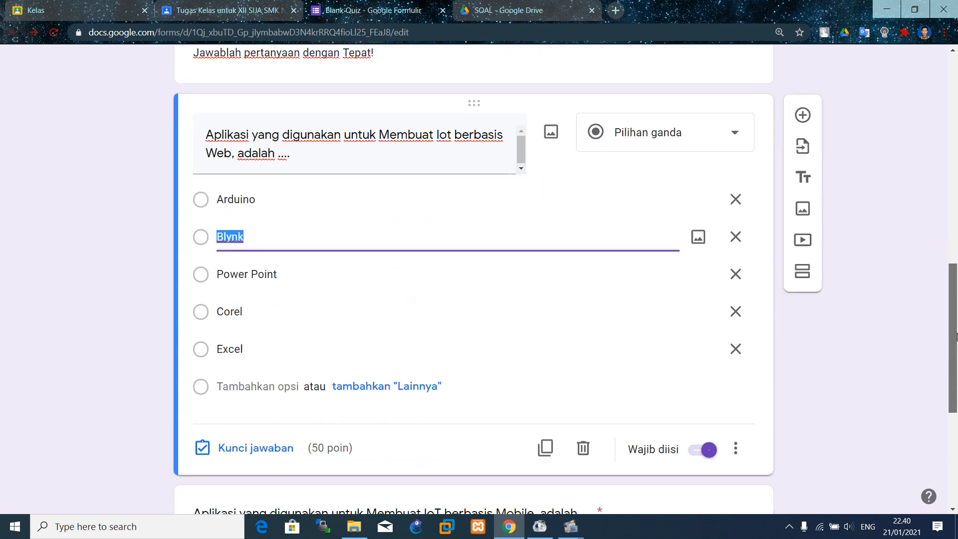
pyautogui.click(226, 364)
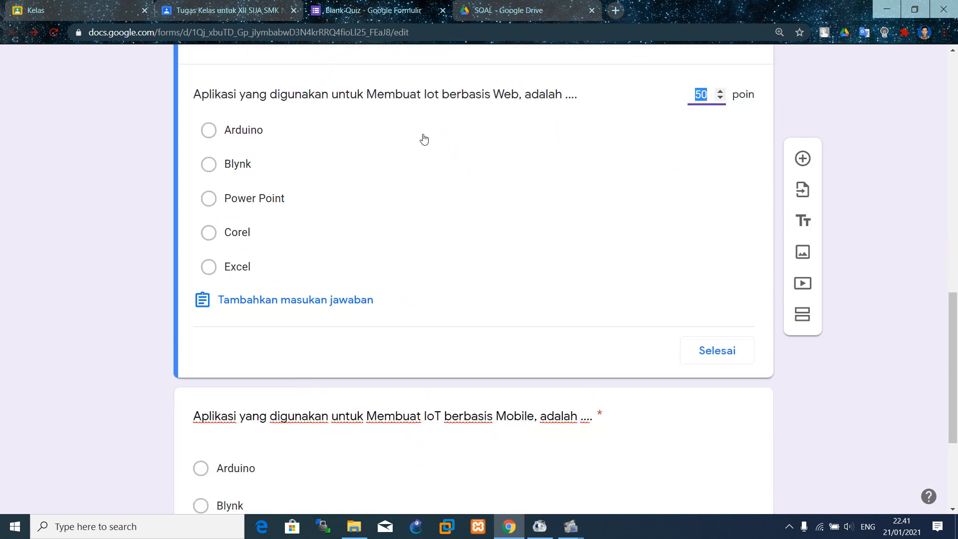
pyautogui.click(421, 138)
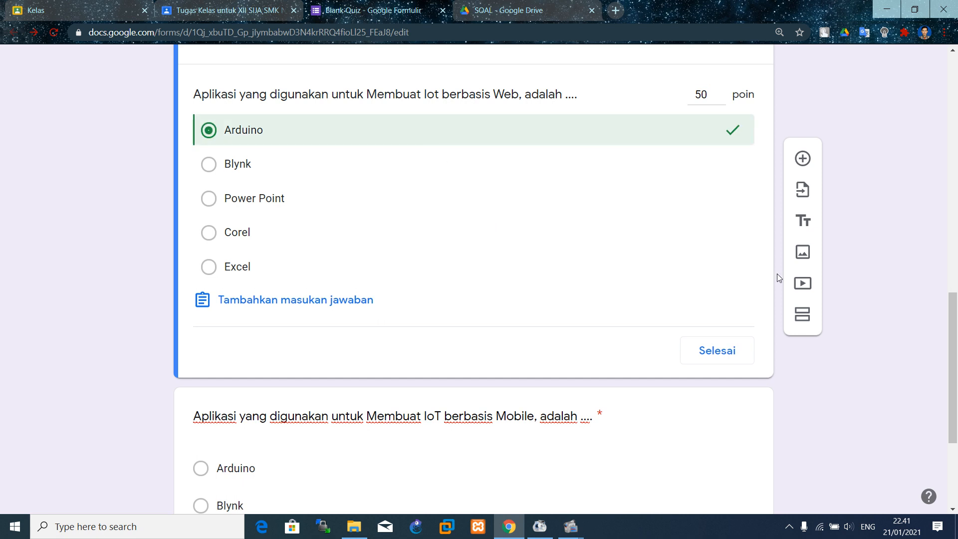
pyautogui.click(729, 349)
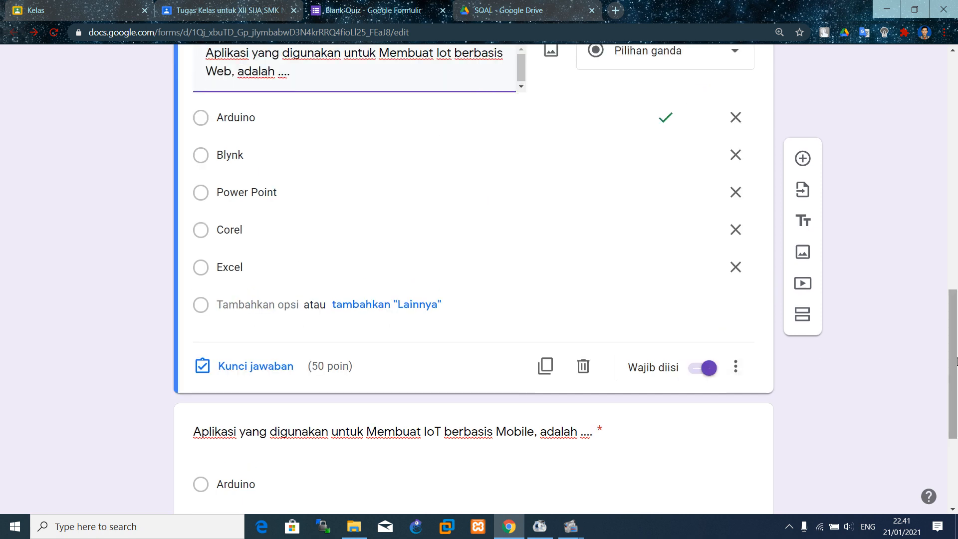
# - Mark "Blynk" as the correct answer in the answer key of the mobile-based IoT question
pyautogui.scroll(-4, 822, 365)
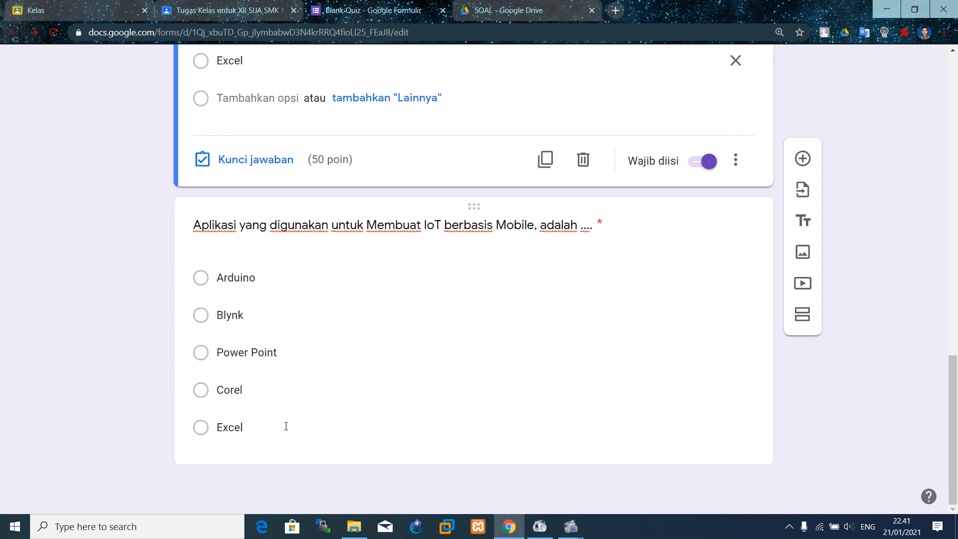
pyautogui.click(286, 426)
pyautogui.click(255, 439)
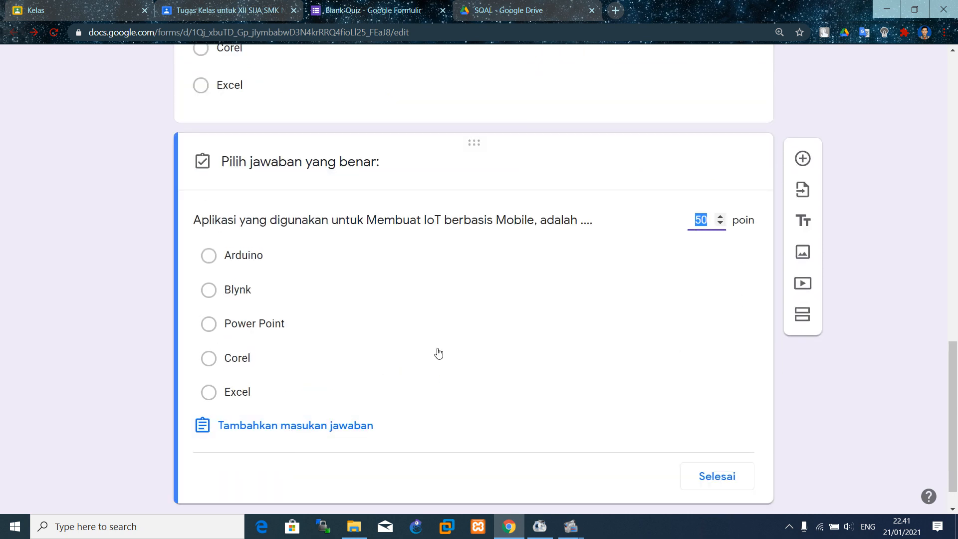
pyautogui.click(318, 298)
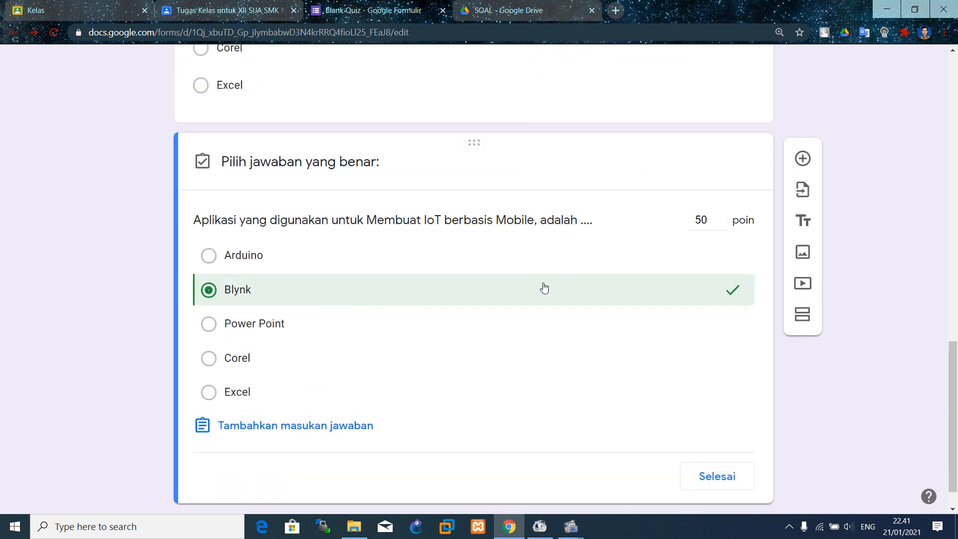
pyautogui.click(714, 475)
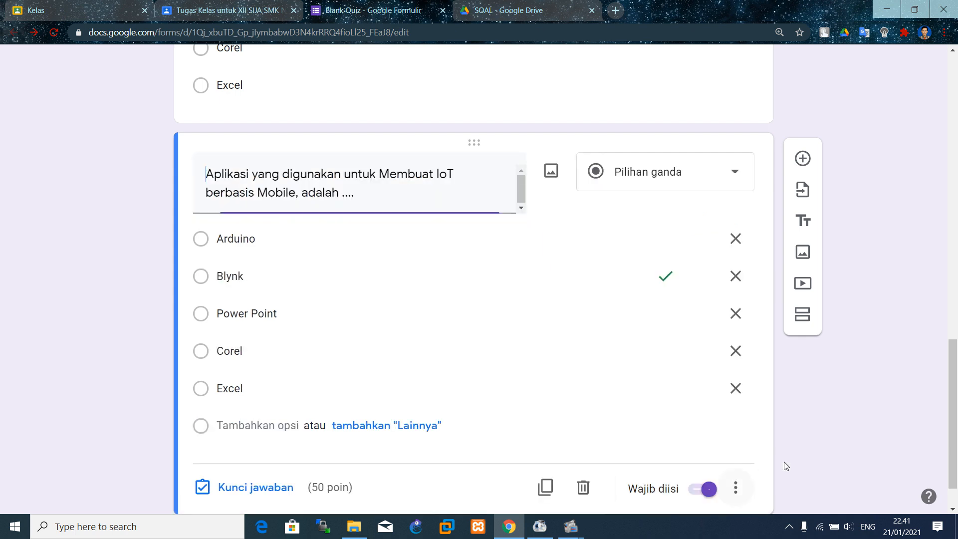
# - Preview the form, fill in the respondent's name and the class "XII SIJA", and continue to the QUIZ section
pyautogui.scroll(1, 956, 391)
pyautogui.moveTo(956, 392); pyautogui.dragTo(954, 105)
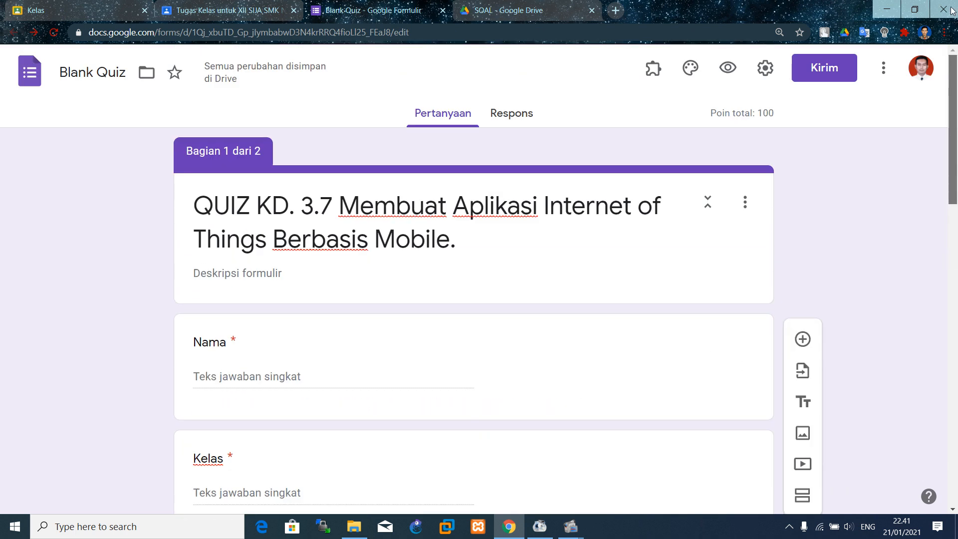
pyautogui.click(727, 76)
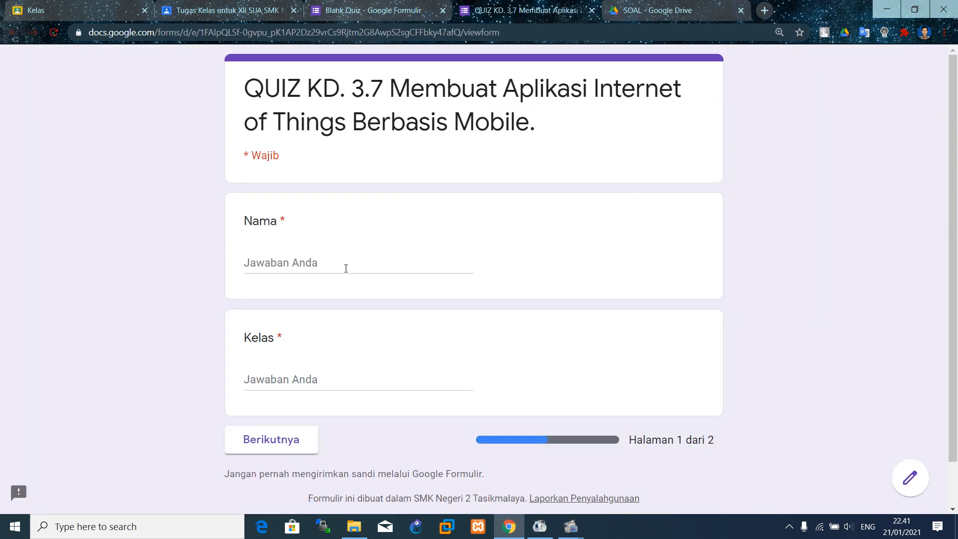
pyautogui.click(345, 269)
pyautogui.write('Pebi')
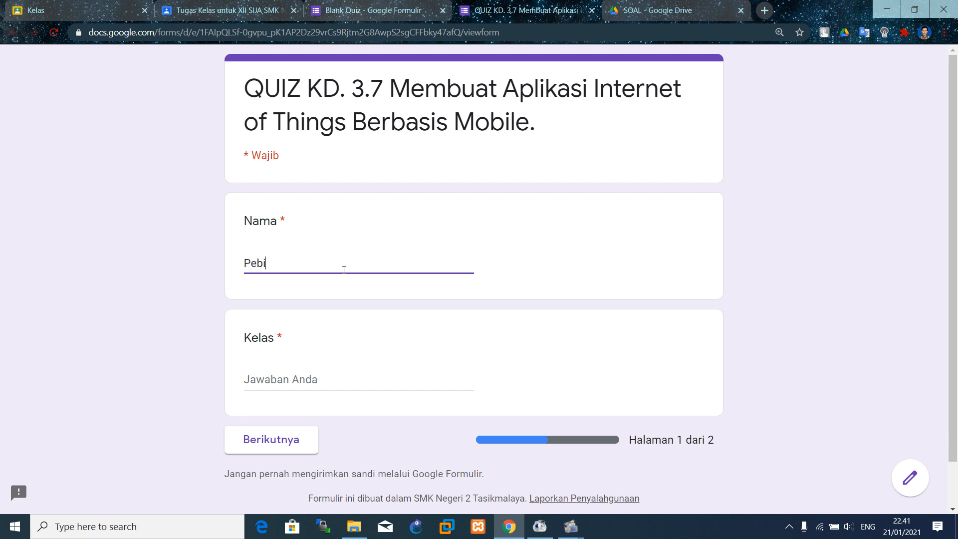
pyautogui.press('Tab')
pyautogui.write('XII ')
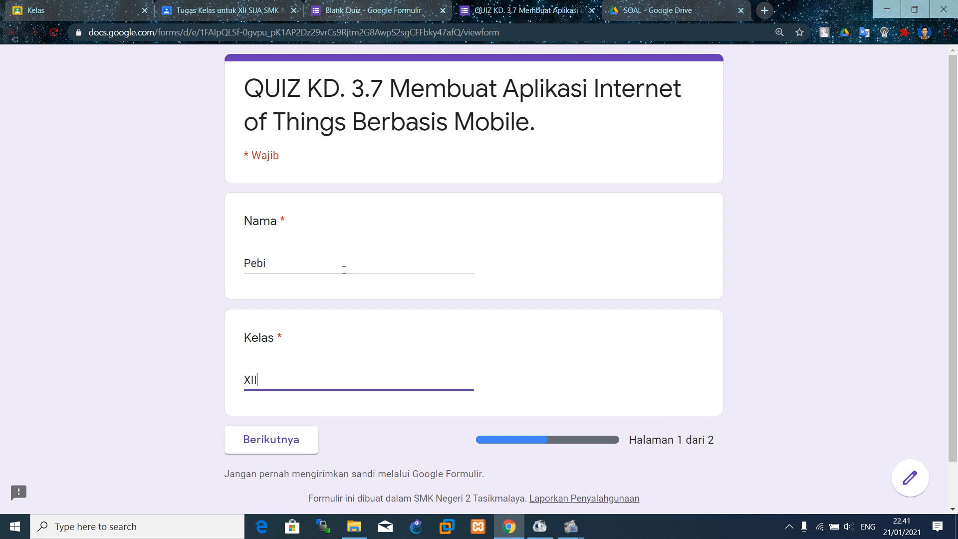
pyautogui.write('SIJA')
pyautogui.click(307, 440)
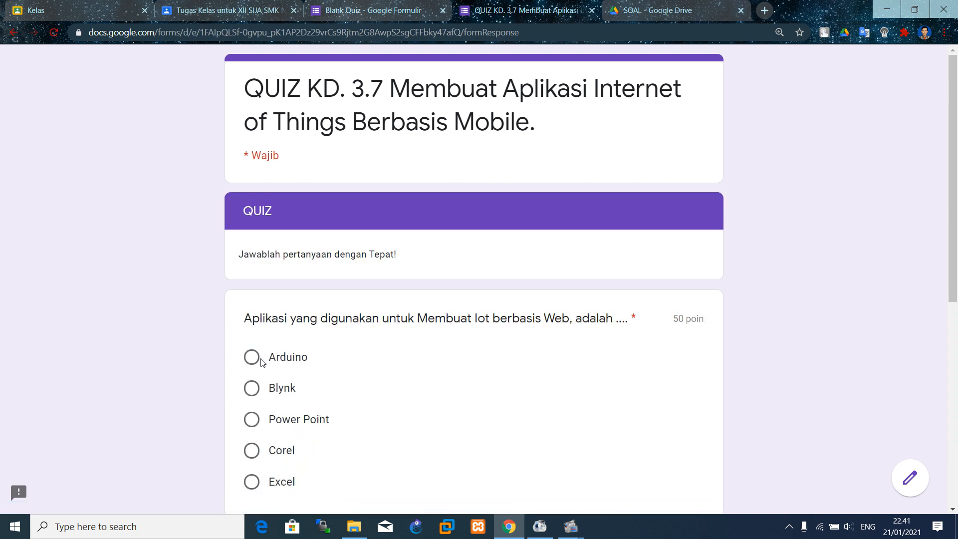
# - Answer "Arduino" to the web question and "Blynk" to the mobile question, and submit the quiz response
pyautogui.click(260, 357)
pyautogui.moveTo(954, 296); pyautogui.dragTo(955, 443)
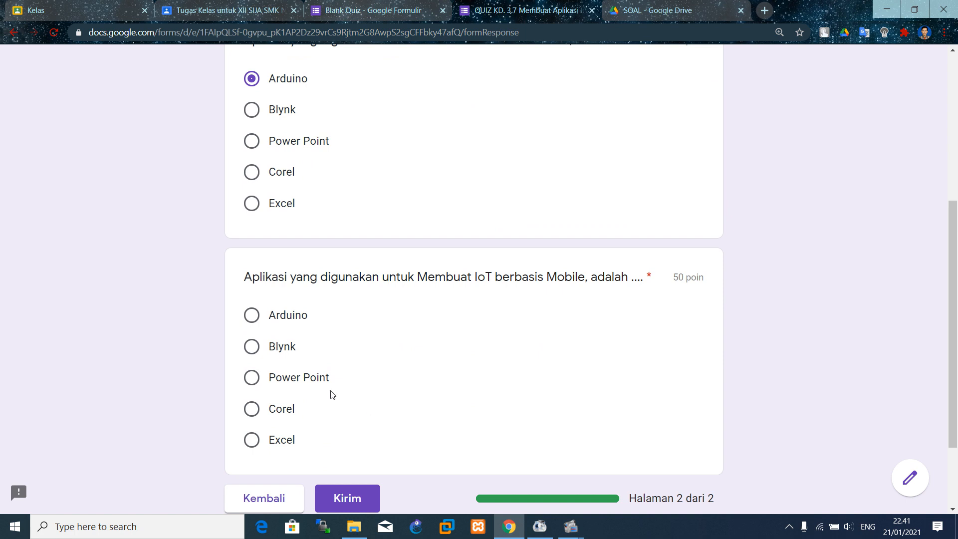
pyautogui.click(256, 356)
pyautogui.click(358, 494)
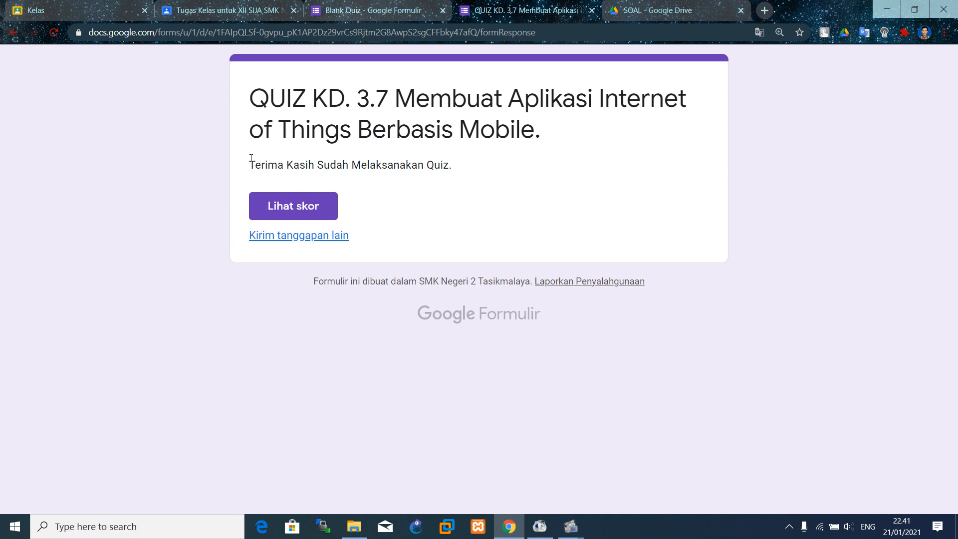
# - Check the confirmation message, then view the submitted response's score and review how each answer was graded
pyautogui.moveTo(250, 163); pyautogui.dragTo(484, 170)
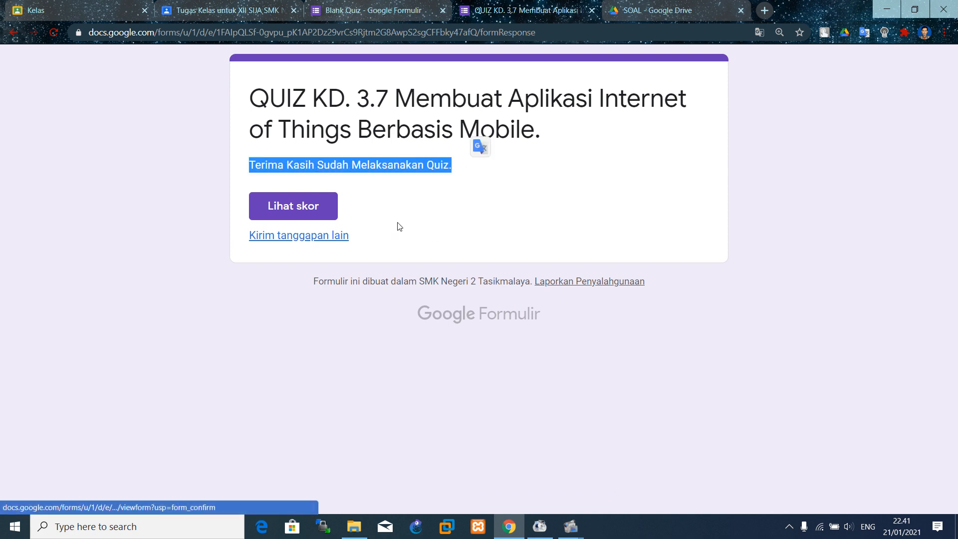
pyautogui.click(314, 215)
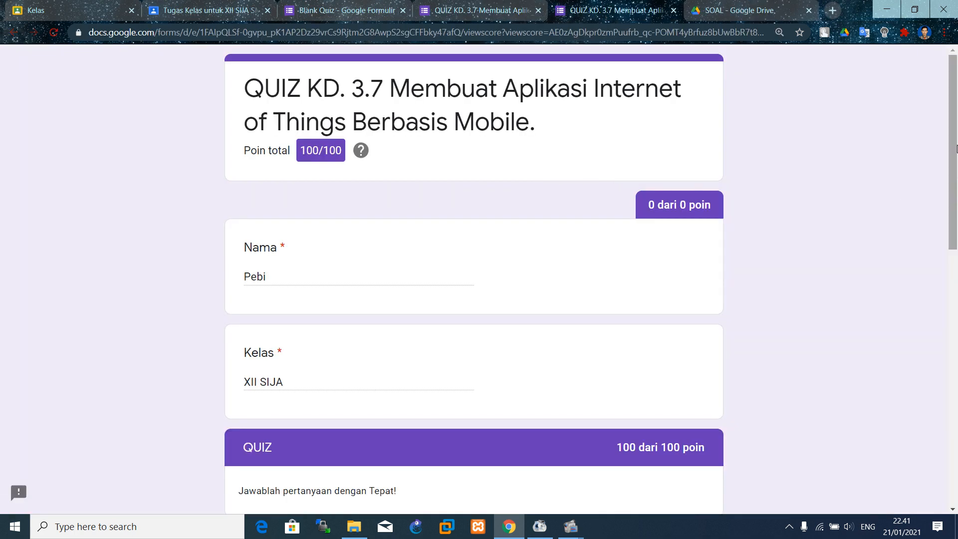
pyautogui.moveTo(956, 148); pyautogui.dragTo(956, 313)
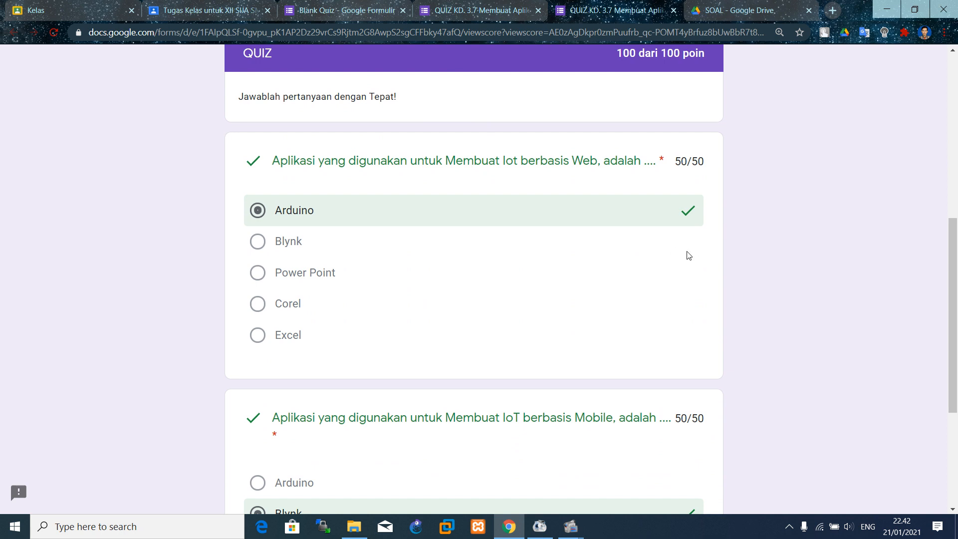
pyautogui.moveTo(957, 257); pyautogui.dragTo(898, 75)
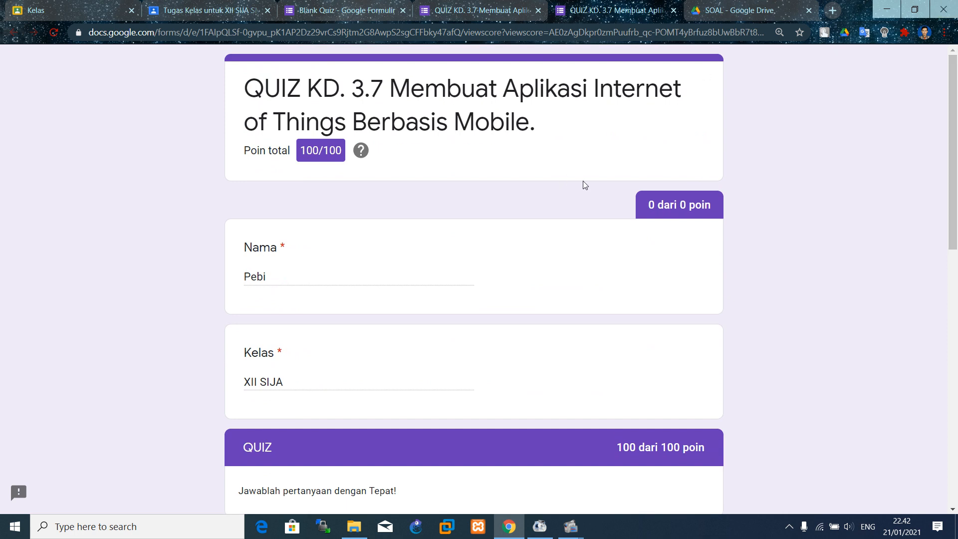
# - Close the quiz score and response pages, return to the class assignment, and check its attached Blank Quiz form
pyautogui.click(674, 11)
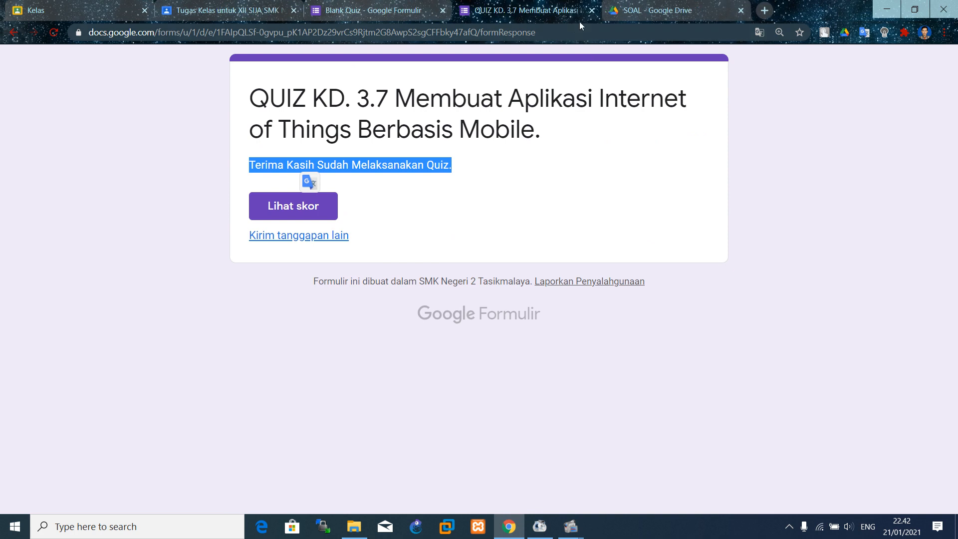
pyautogui.click(592, 10)
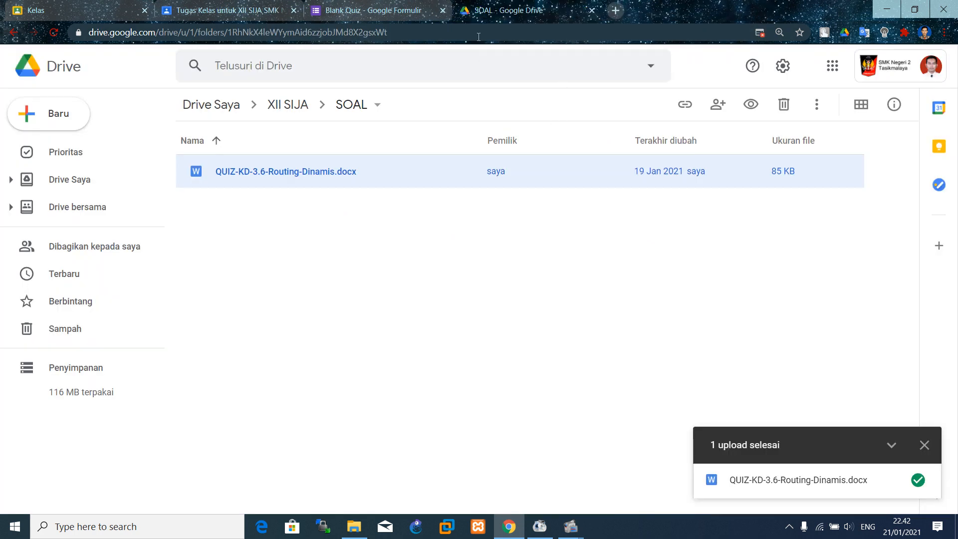
pyautogui.click(259, 12)
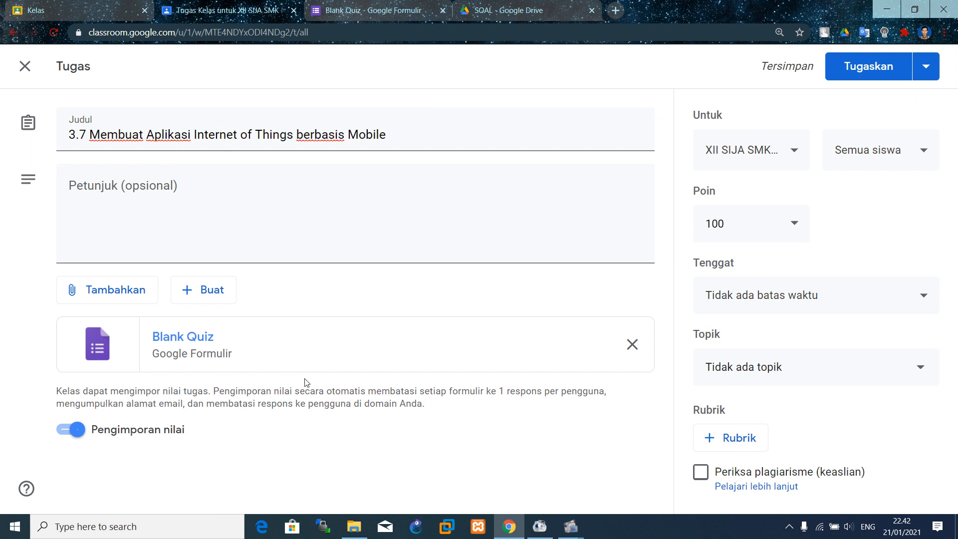
pyautogui.click(197, 350)
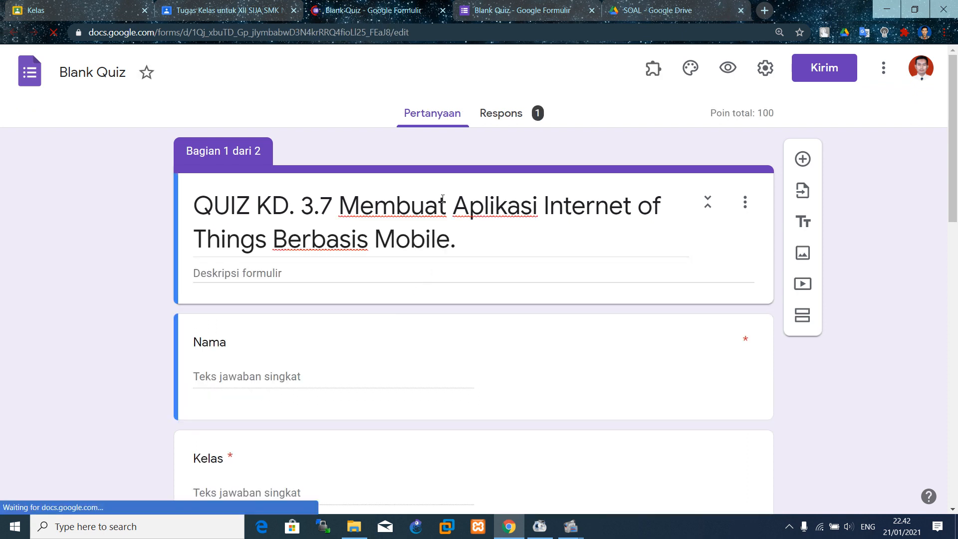
pyautogui.click(443, 10)
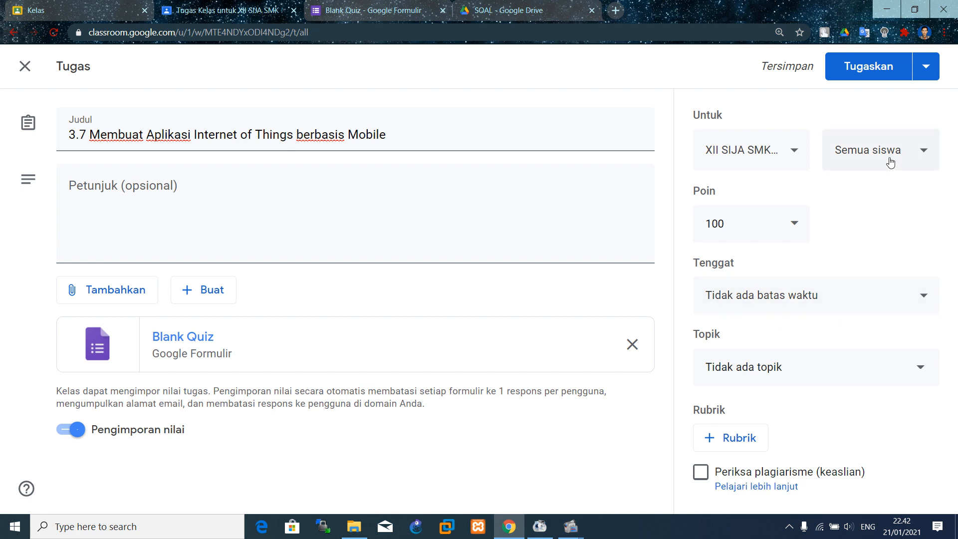
# - Try limiting the assignment to individual students, and restore the selection to Semua siswa
pyautogui.click(930, 167)
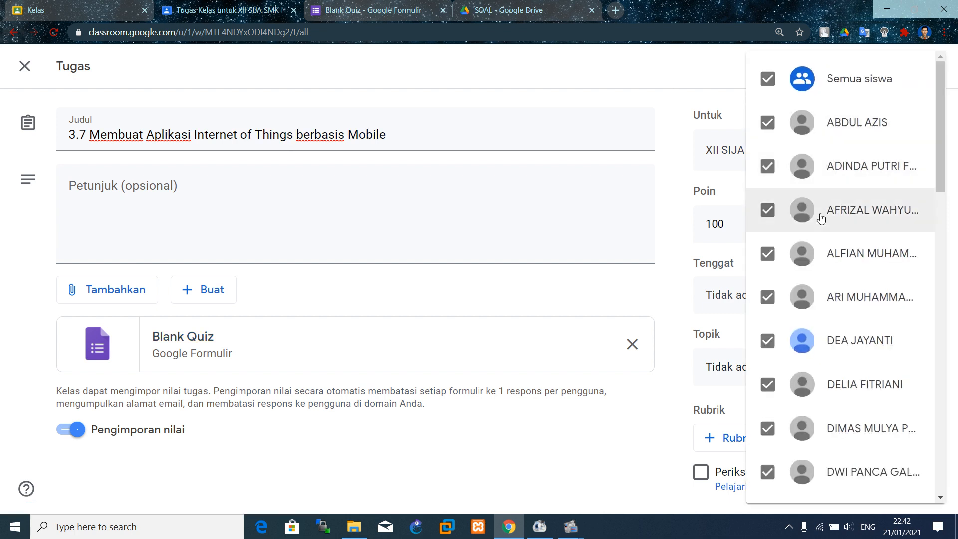
pyautogui.click(769, 81)
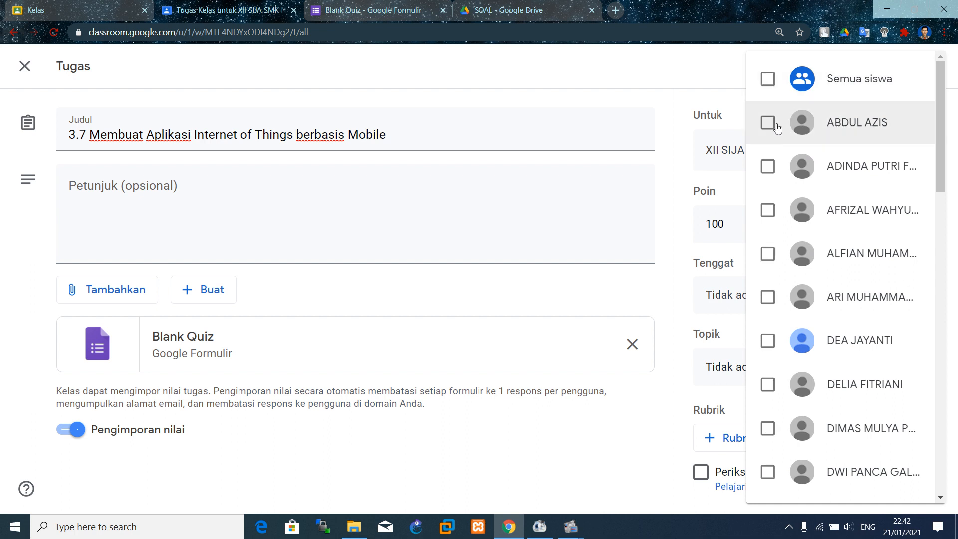
pyautogui.click(768, 124)
pyautogui.click(770, 124)
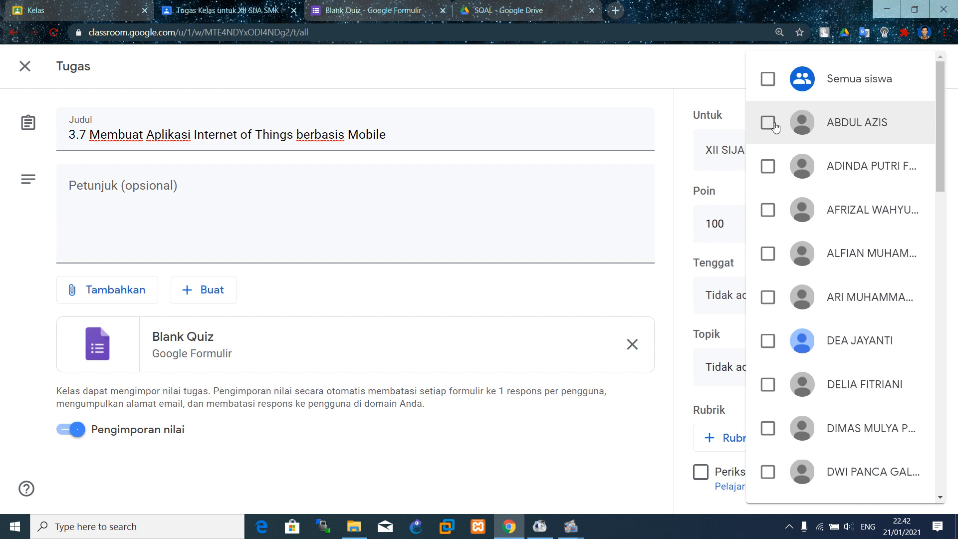
pyautogui.click(768, 80)
pyautogui.click(956, 158)
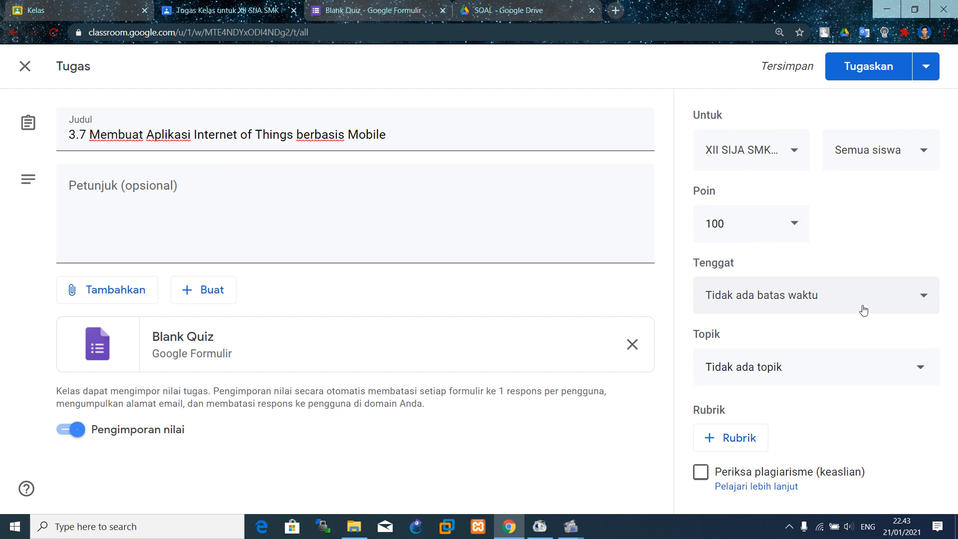
# - Look at the assignment's due date option and set its topic to Sistem Internet of Things (SIoT)
pyautogui.click(864, 310)
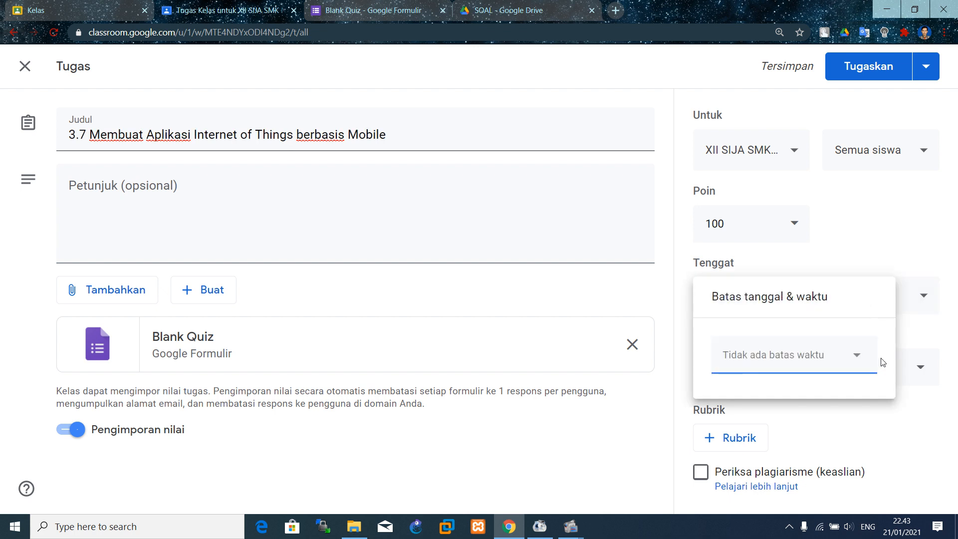
pyautogui.click(924, 337)
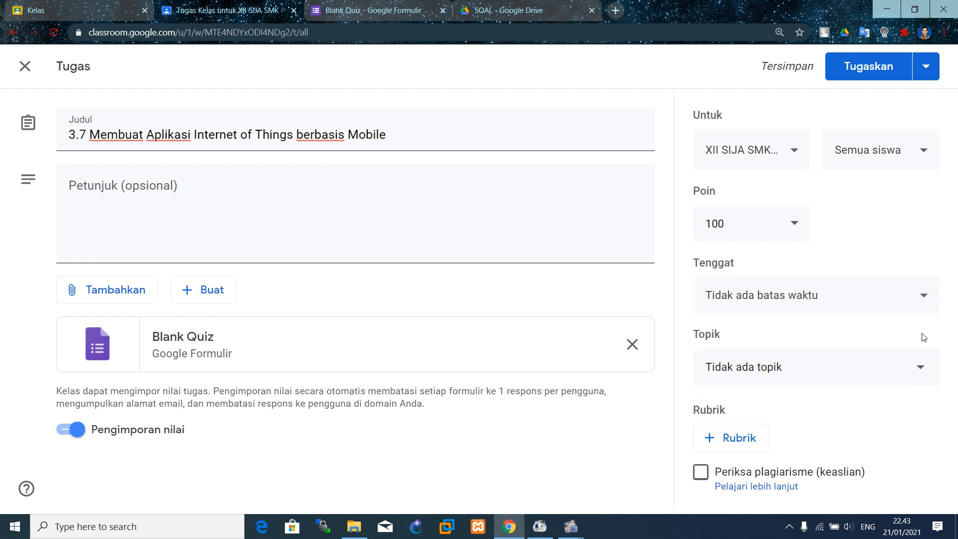
pyautogui.click(853, 381)
pyautogui.moveTo(950, 336); pyautogui.dragTo(957, 471)
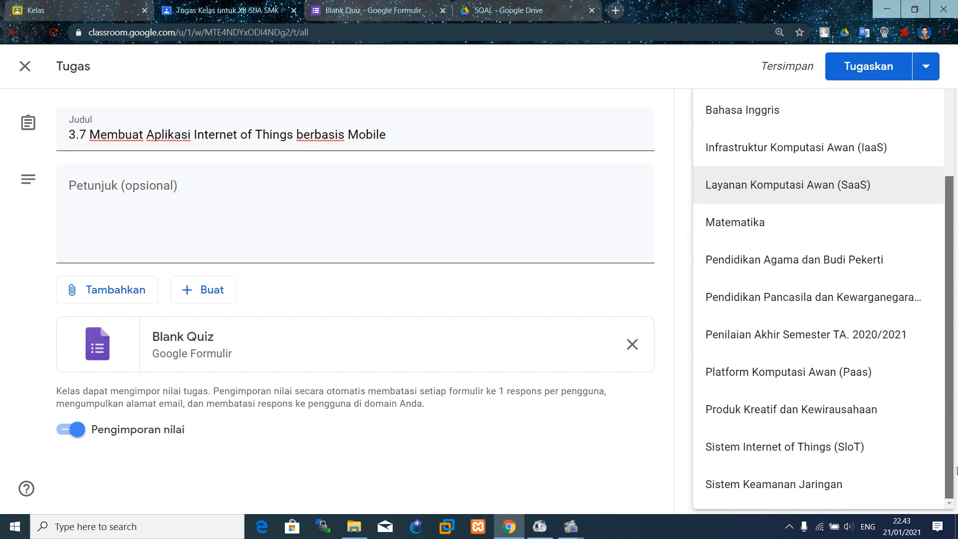
pyautogui.click(838, 458)
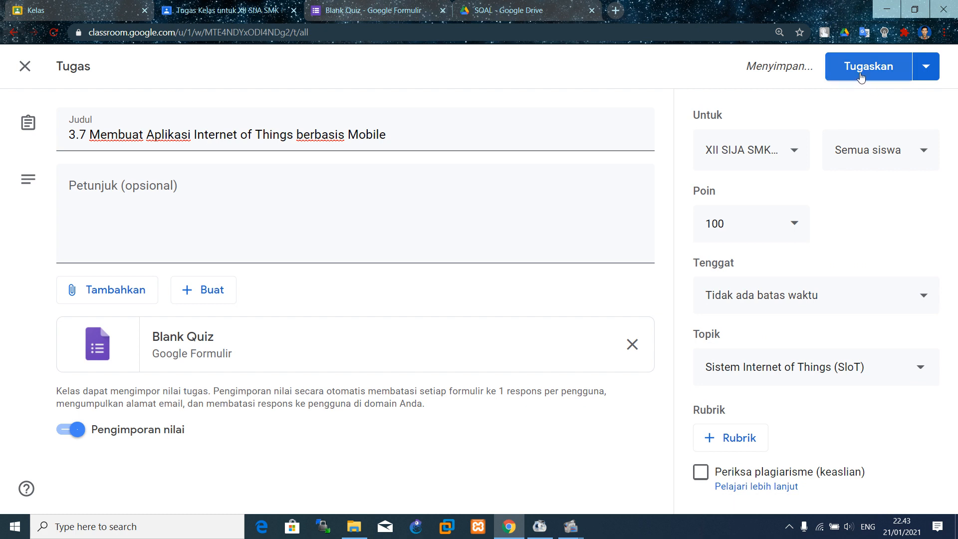
# - Examine the date and time options for scheduling the assignment, and cancel without scheduling it
pyautogui.click(927, 71)
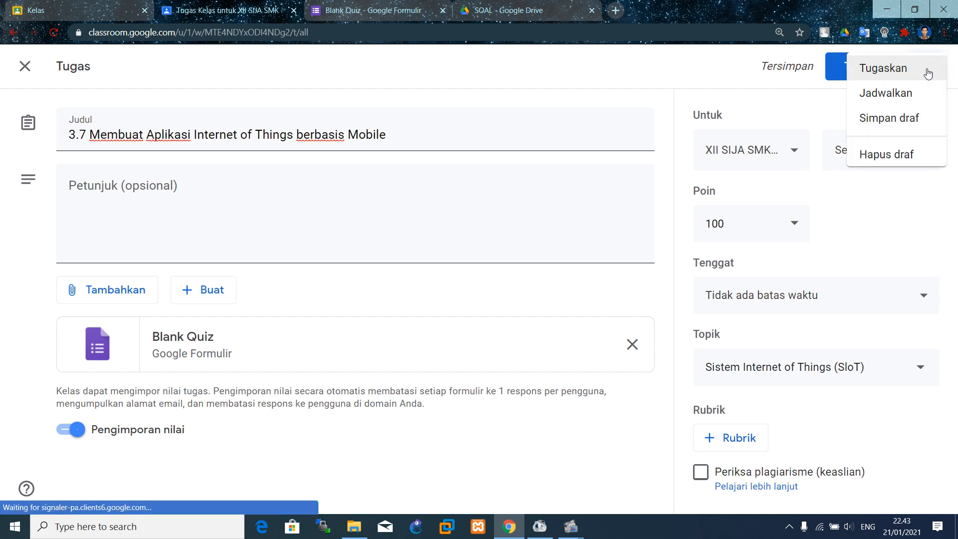
pyautogui.click(917, 100)
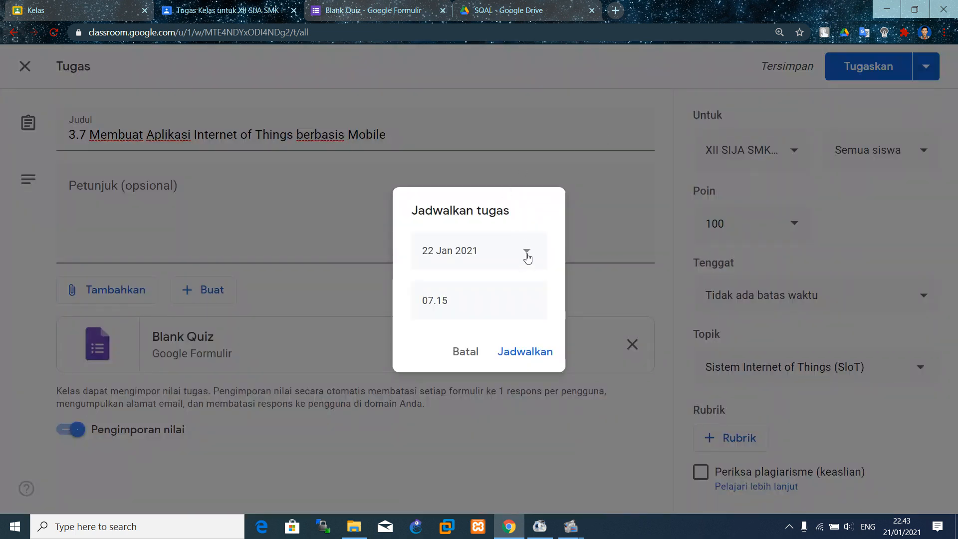
pyautogui.click(467, 311)
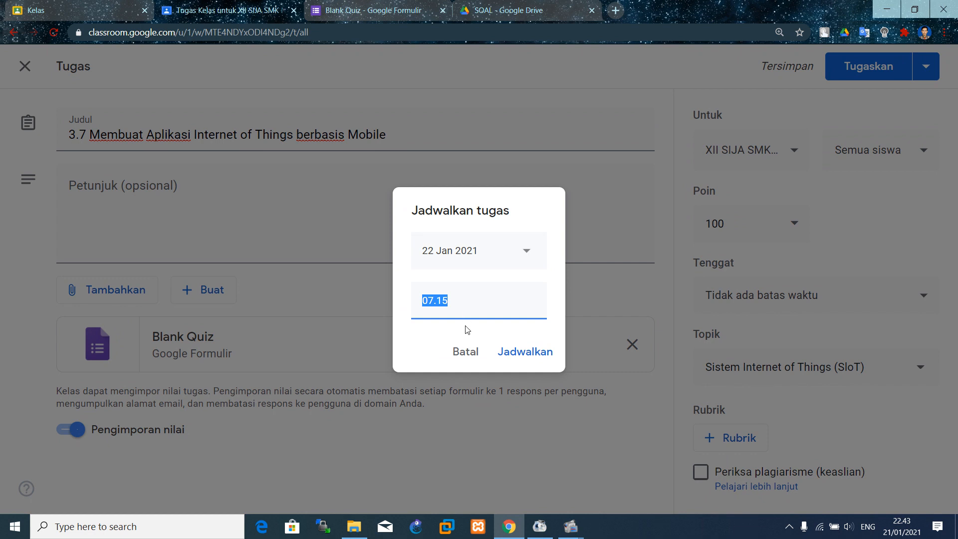
pyautogui.click(466, 351)
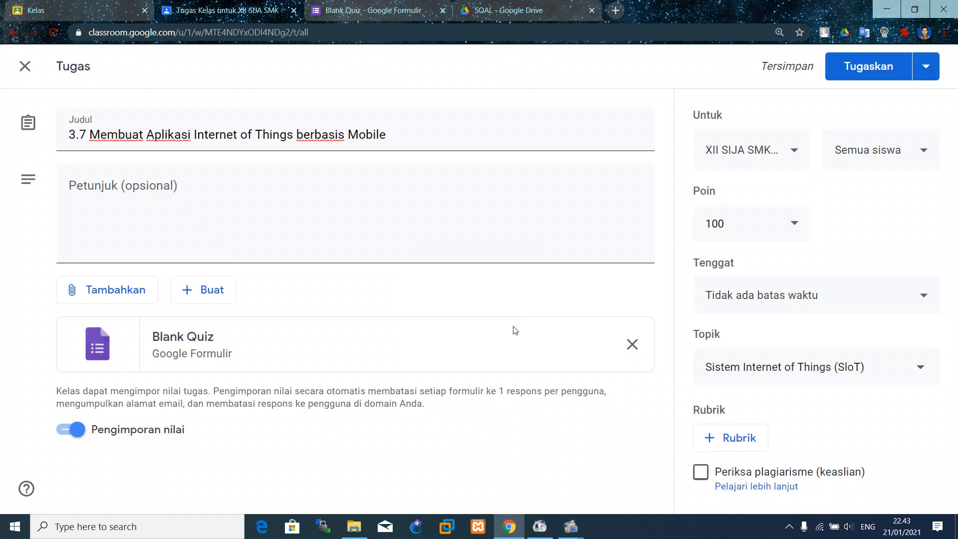
# - Leave the quiz draft and create a new Tugas for XII SIJA titled "3.7 Membuat Aplikasi IoT berbasis Web"
pyautogui.click(25, 66)
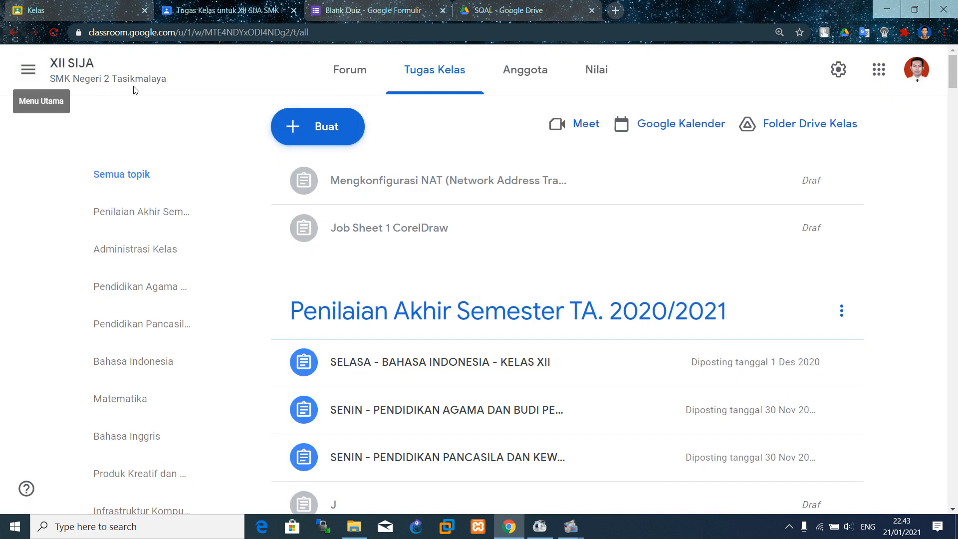
pyautogui.click(332, 128)
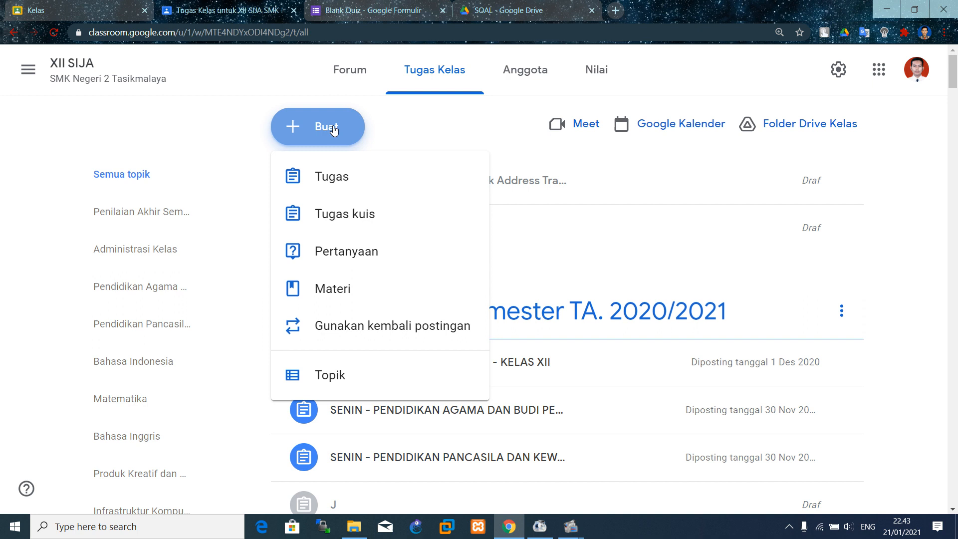
pyautogui.click(335, 176)
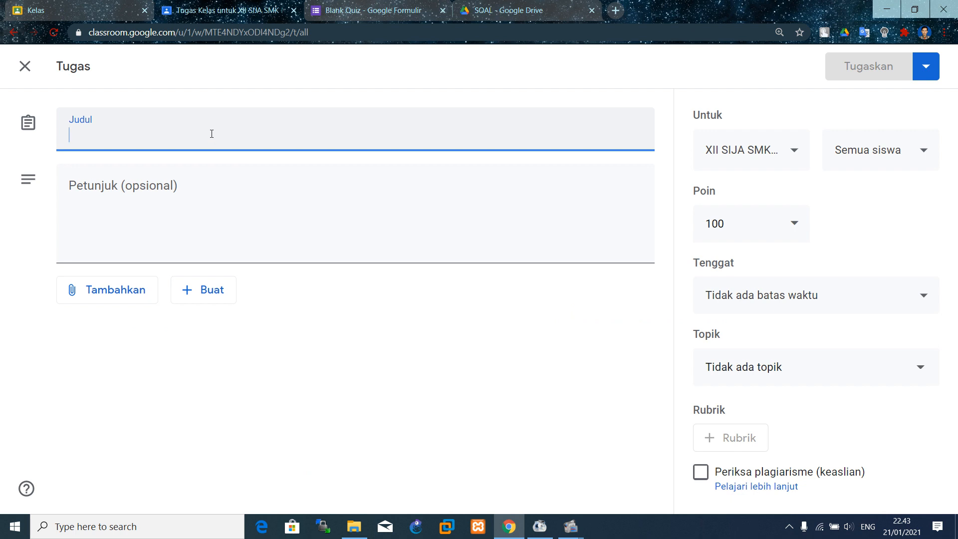
pyautogui.write('3')
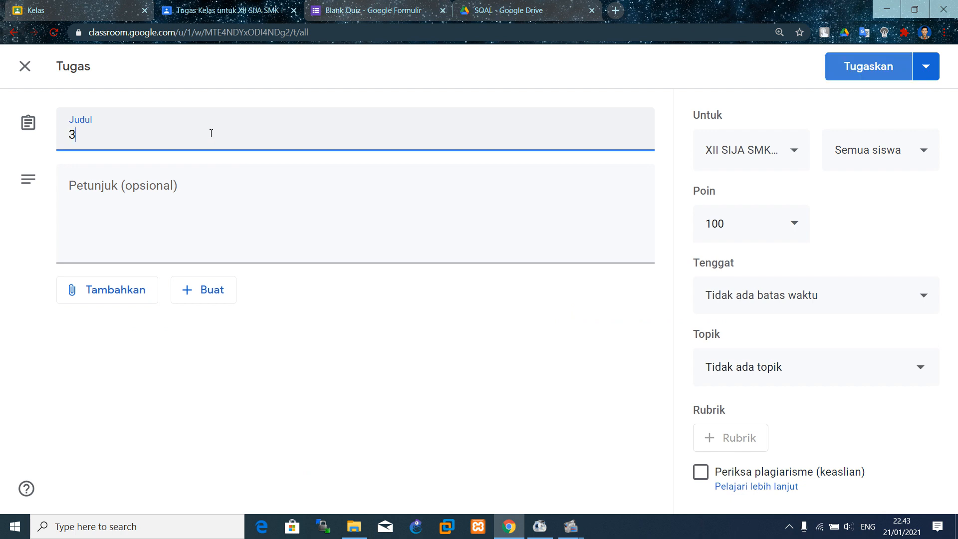
pyautogui.write('.7')
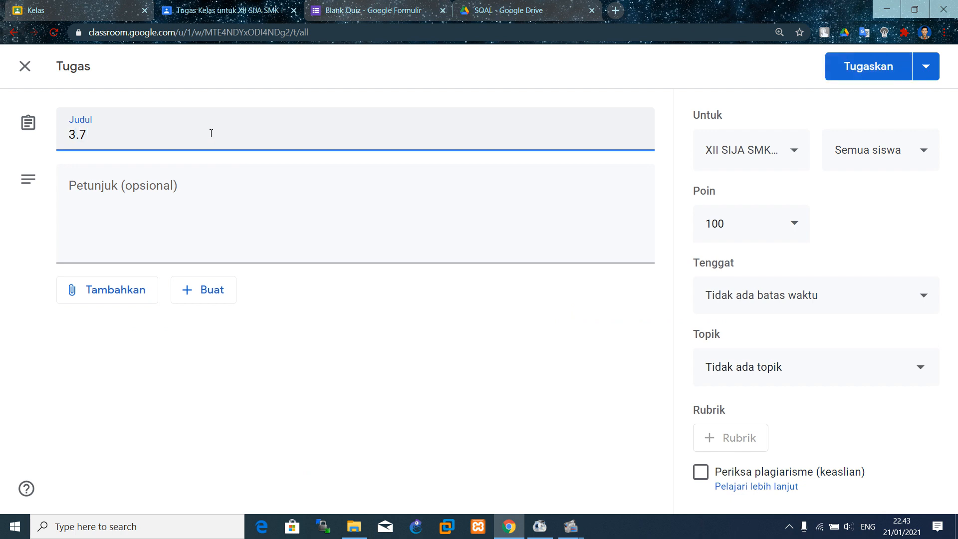
pyautogui.write(' Membuat Apl')
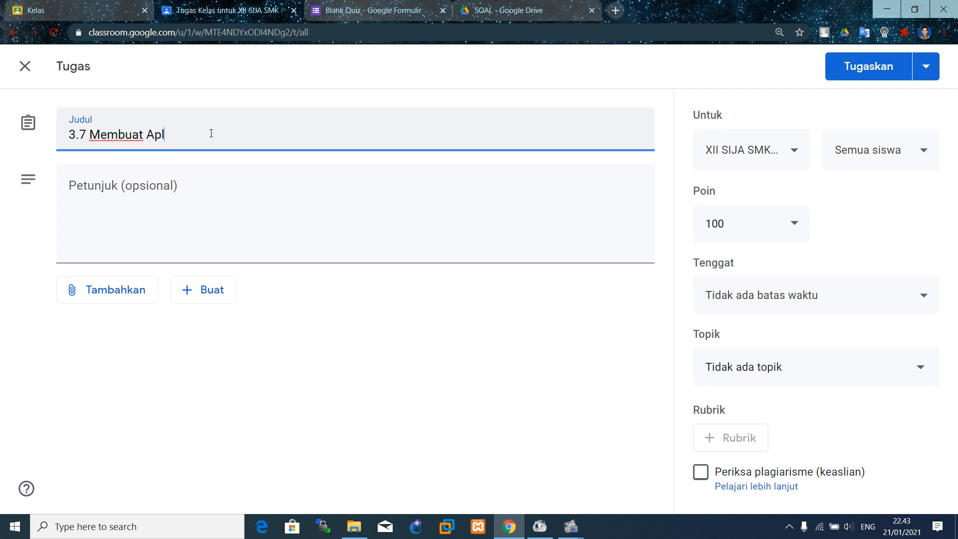
pyautogui.write('ikasi IoT berbasis We')
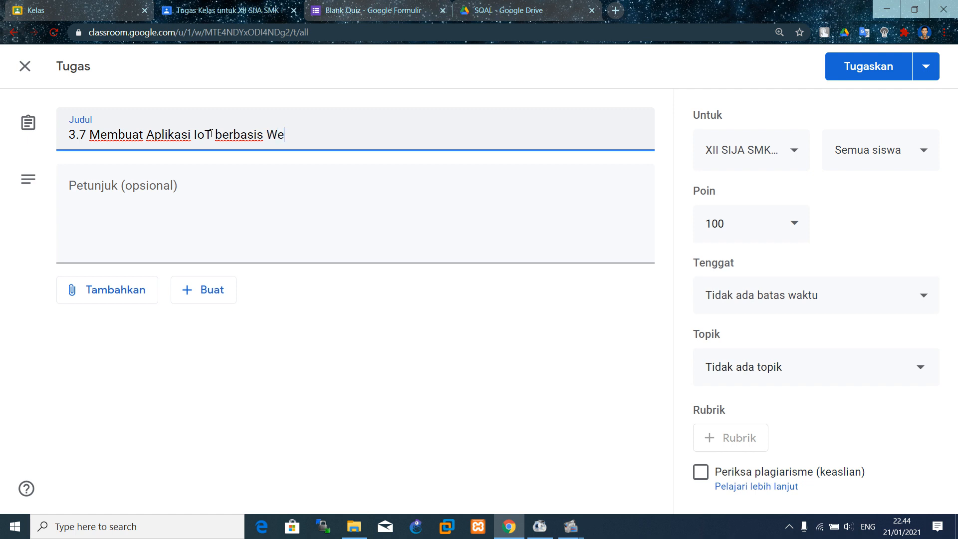
pyautogui.write('b')
# - Enter the assignment instructions "Silahkan tulis jawaban pada buku catatan dari soal di bawah ini."
pyautogui.click(99, 220)
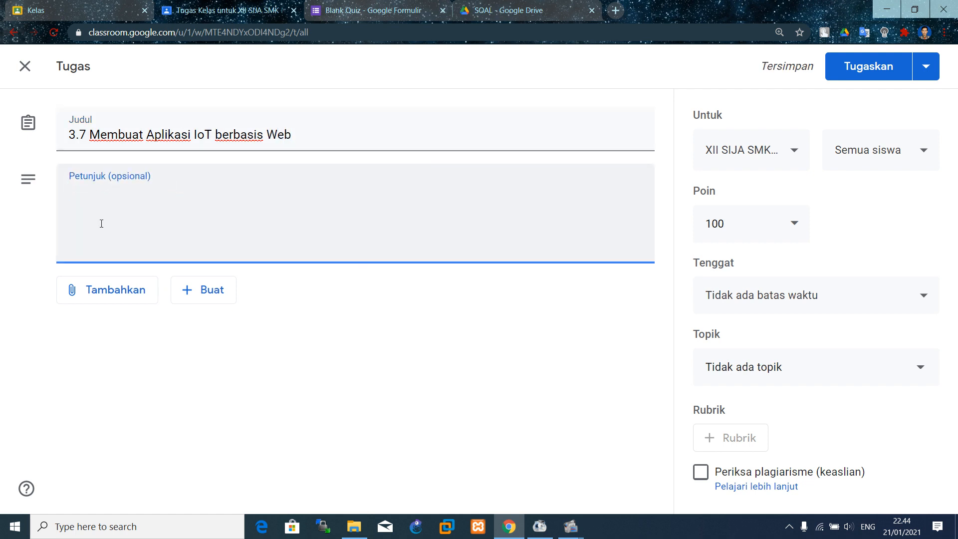
pyautogui.write('Silahkan')
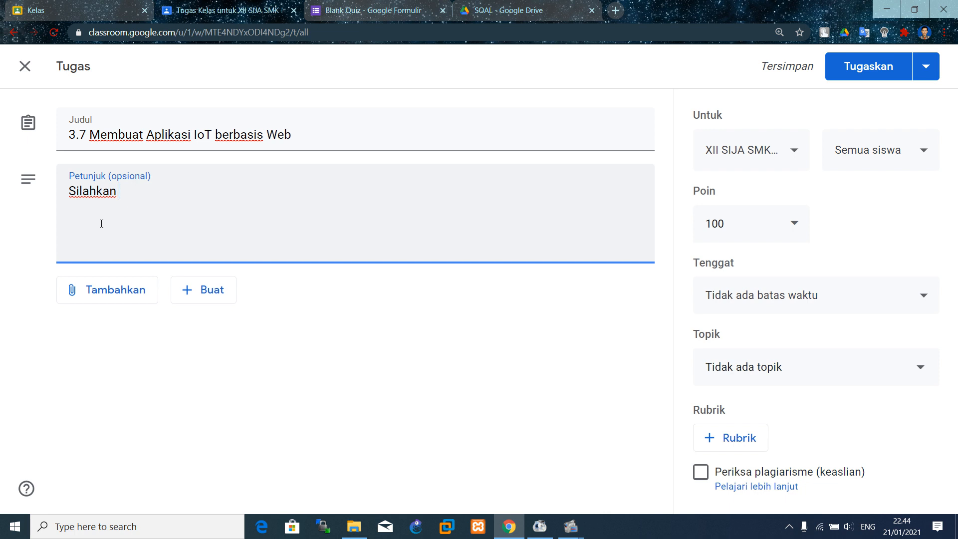
pyautogui.write('tulis jawa')
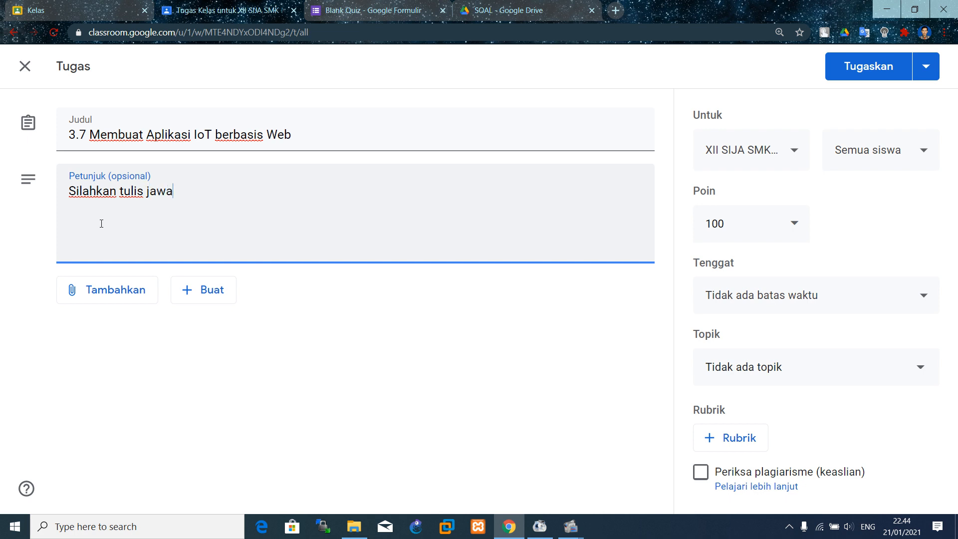
pyautogui.write('ban dari soal di')
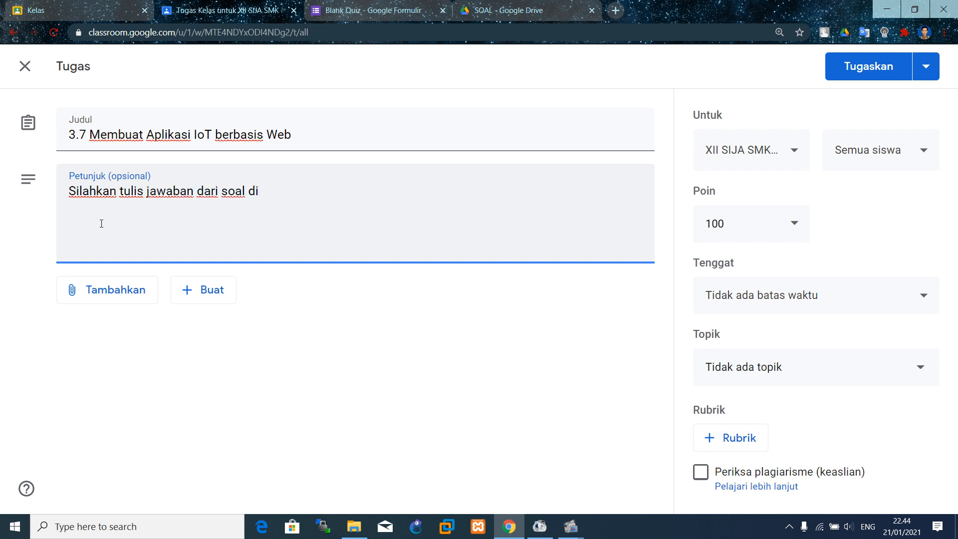
pyautogui.write(' wbawah ini.')
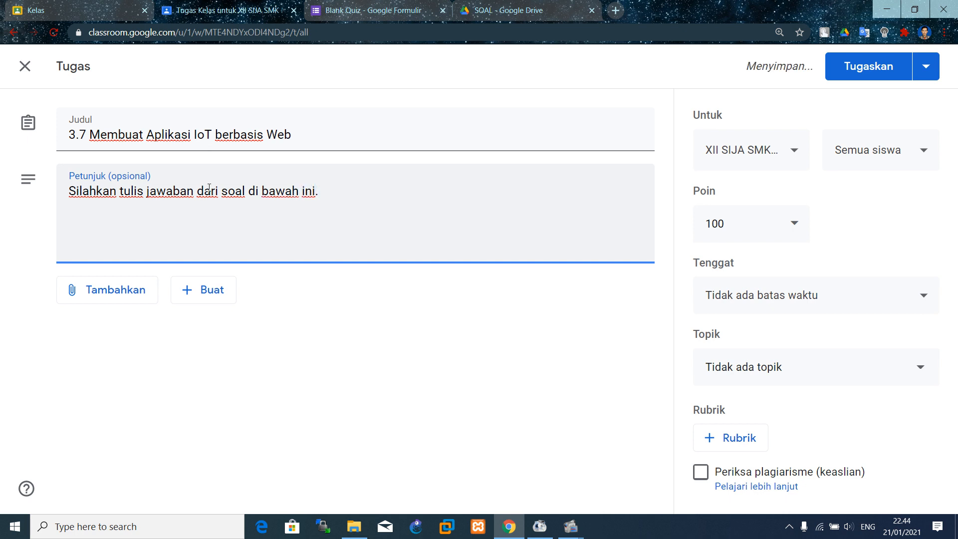
pyautogui.write('pada bu')
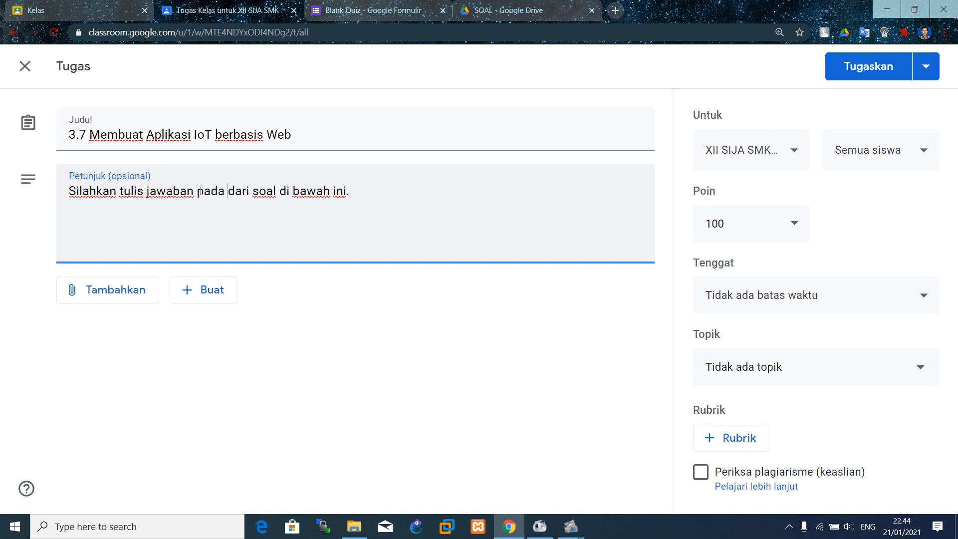
pyautogui.write('ku catata')
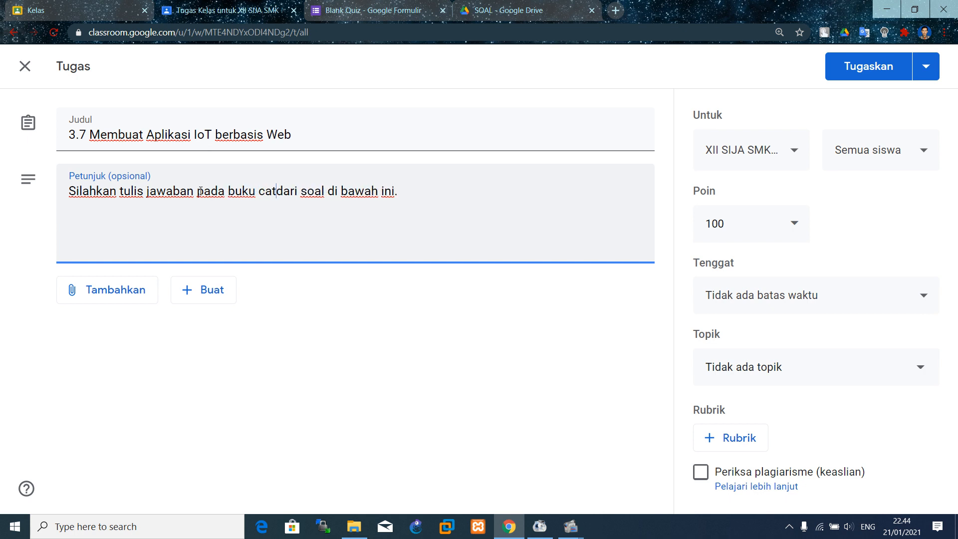
pyautogui.write('n')
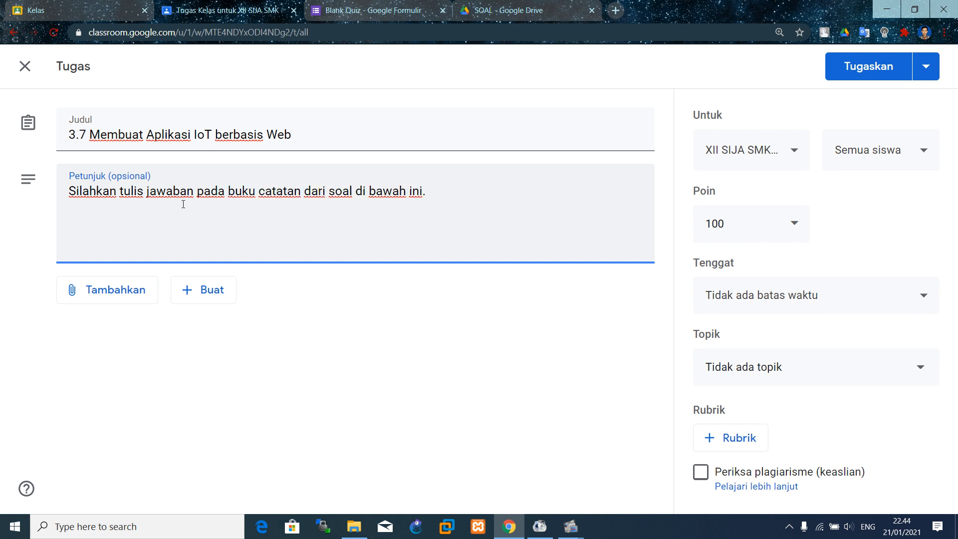
# - Attach QUIZ-KD-3.6-Routing-Dinamis.docx from the XII SIJA > SOAL folder in My Drive to the assignment
pyautogui.click(112, 296)
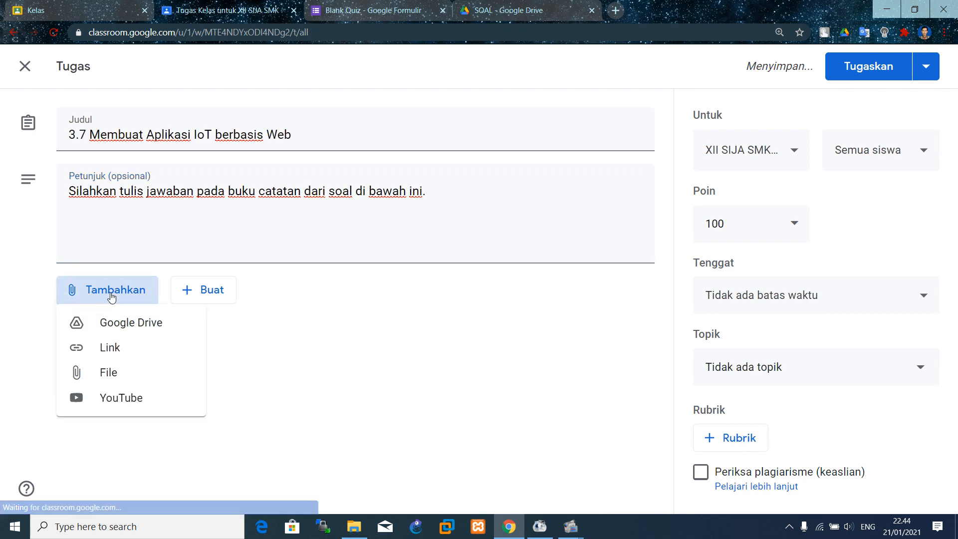
pyautogui.click(111, 318)
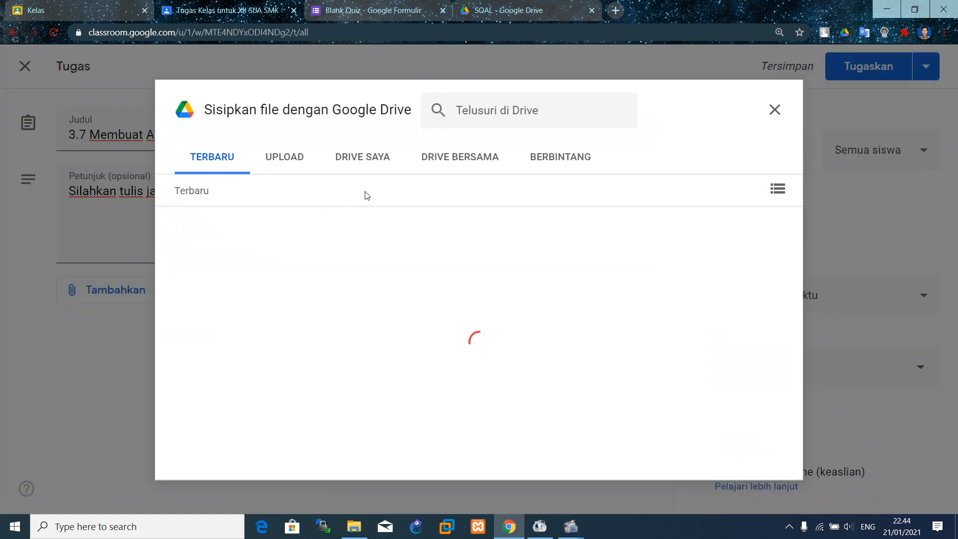
pyautogui.click(362, 160)
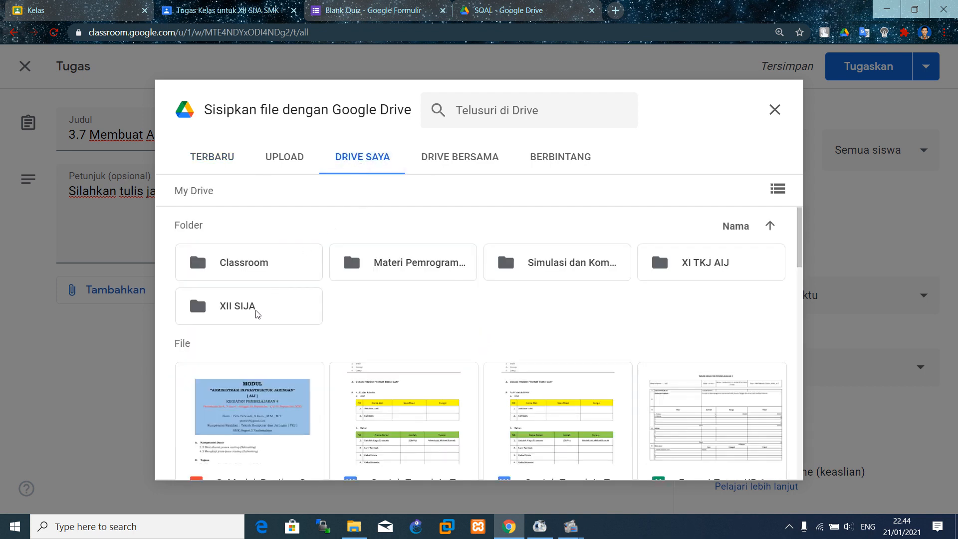
pyautogui.doubleClick(257, 313)
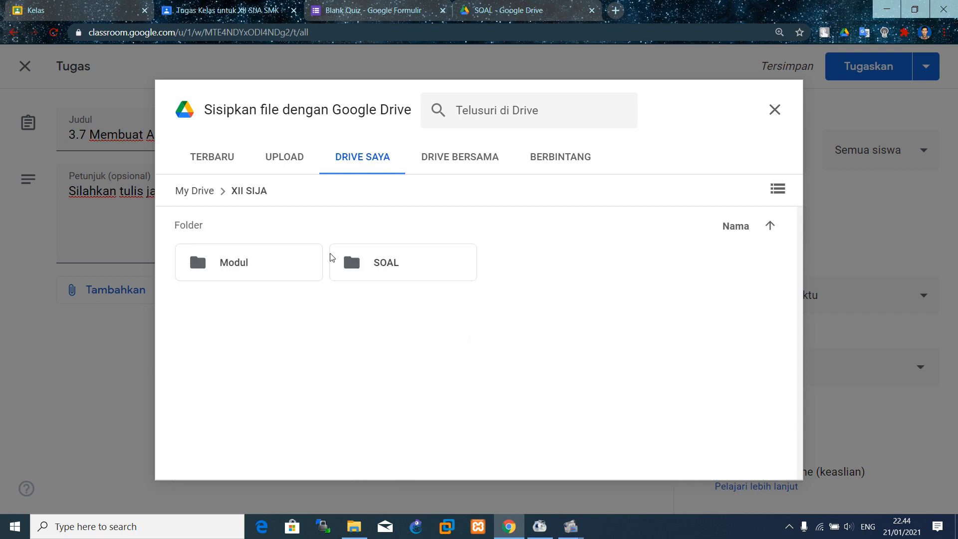
pyautogui.doubleClick(369, 261)
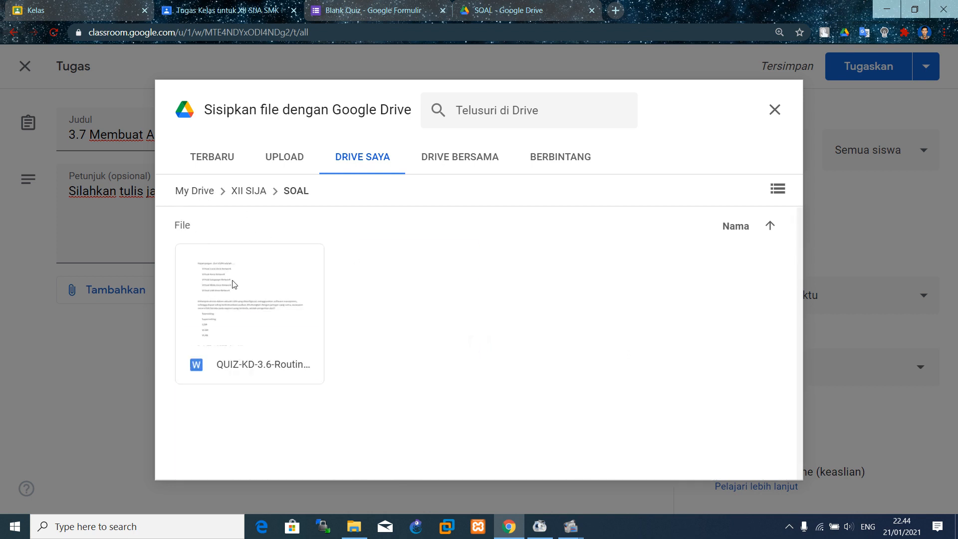
pyautogui.doubleClick(235, 287)
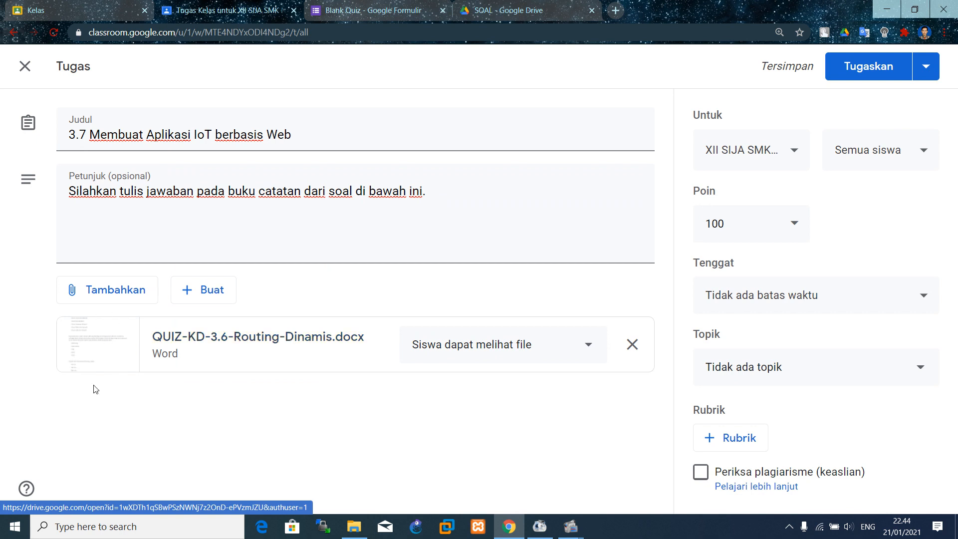
pyautogui.moveTo(102, 368); pyautogui.dragTo(120, 356)
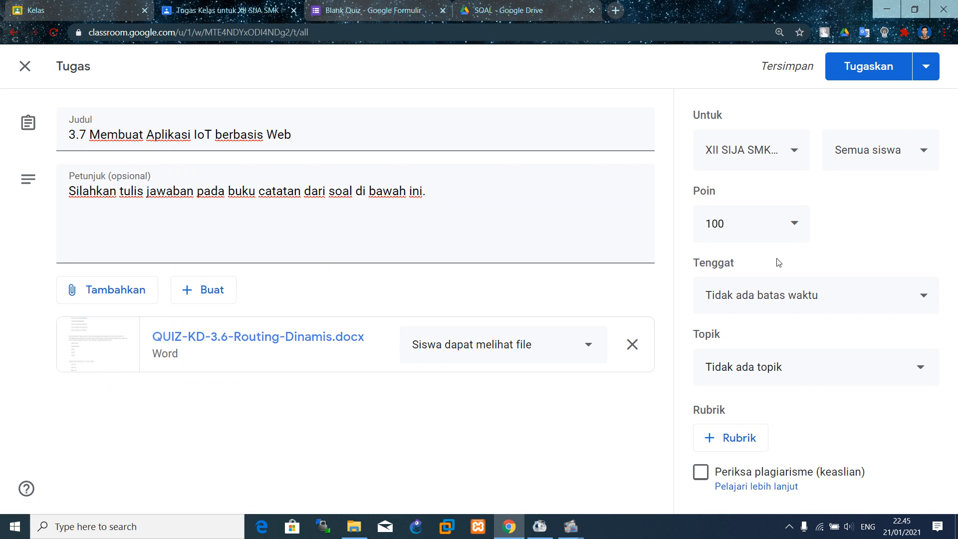
# - Set the assignment's topic to Sistem Internet of Things (SIoT)
pyautogui.click(817, 376)
pyautogui.click(935, 355)
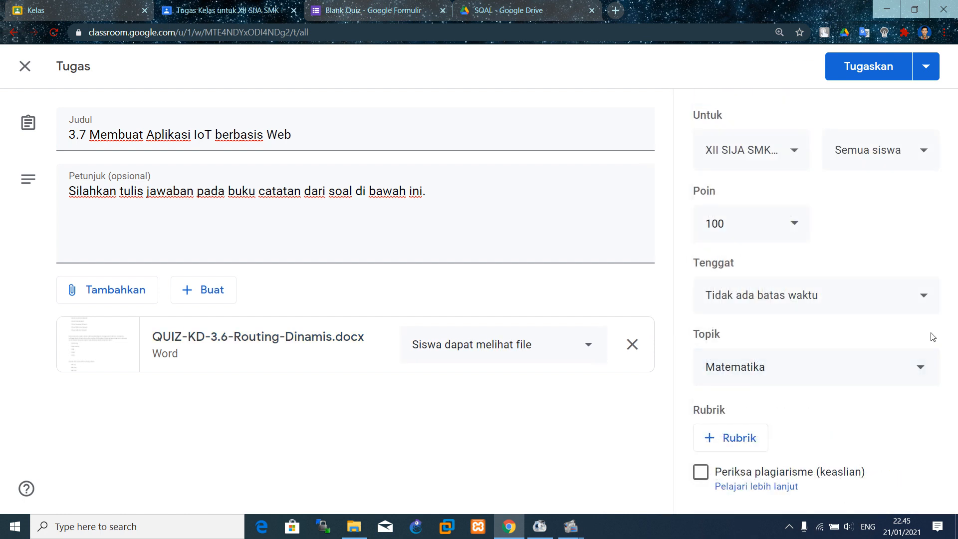
pyautogui.click(906, 361)
pyautogui.scroll(-3, 953, 339)
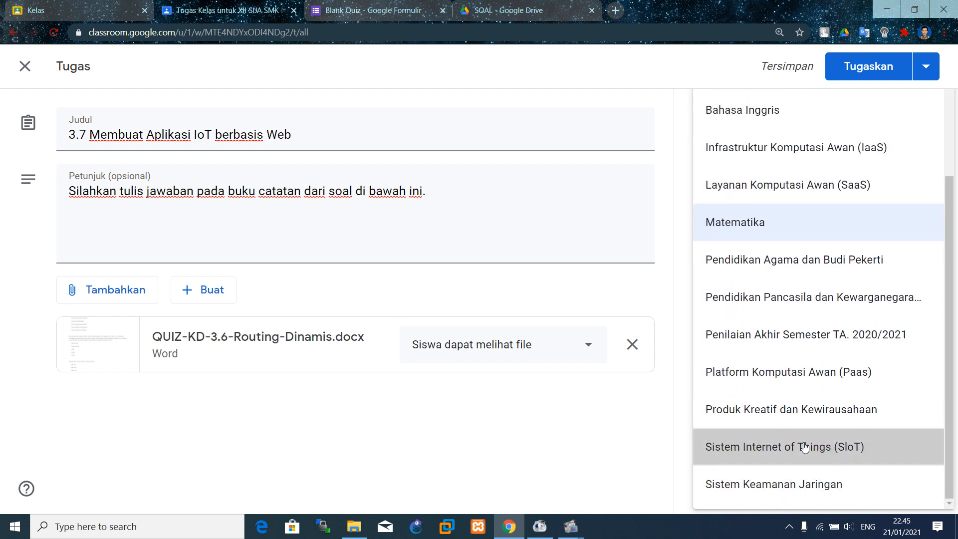
pyautogui.click(805, 448)
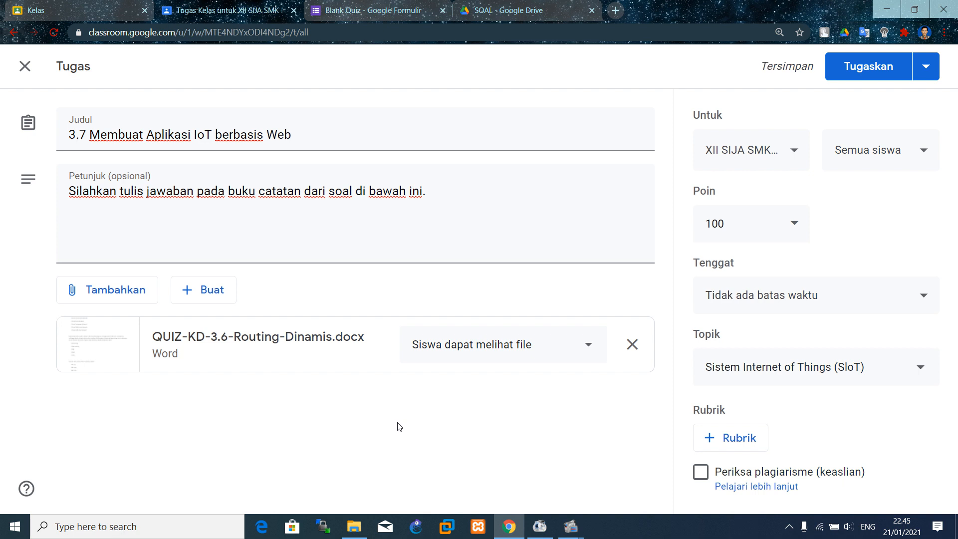
# - Search YouTube in a new tab for "iot blynk" and open the video "Project IoT Suhu Kelembaban Berbasis Blynk - PCBWAY.COM", skipping the ad
pyautogui.click(92, 294)
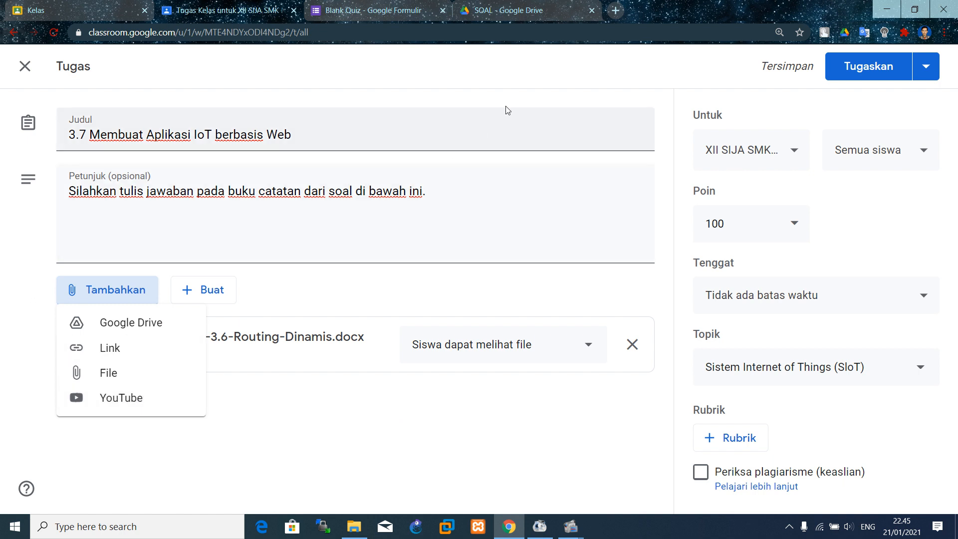
pyautogui.click(619, 10)
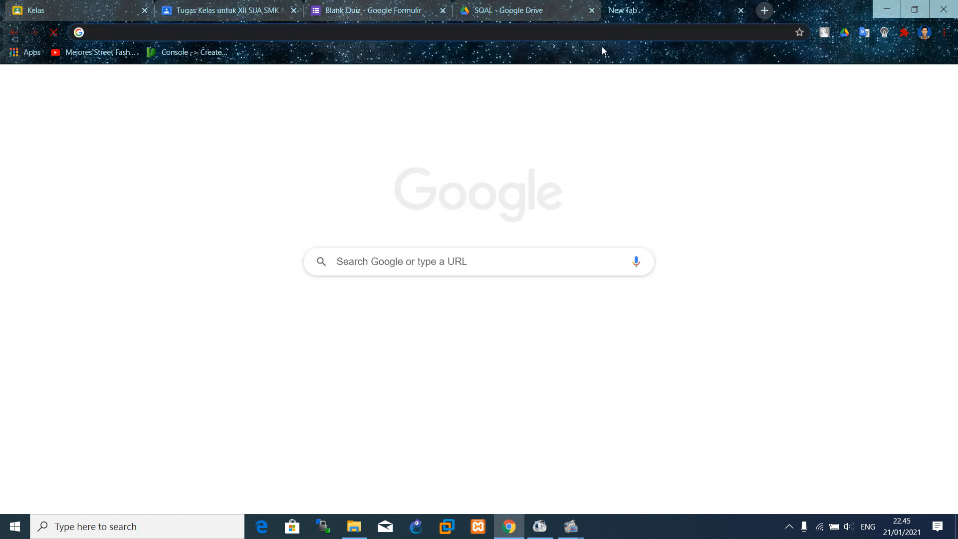
pyautogui.write('youtu')
pyautogui.press('Return')
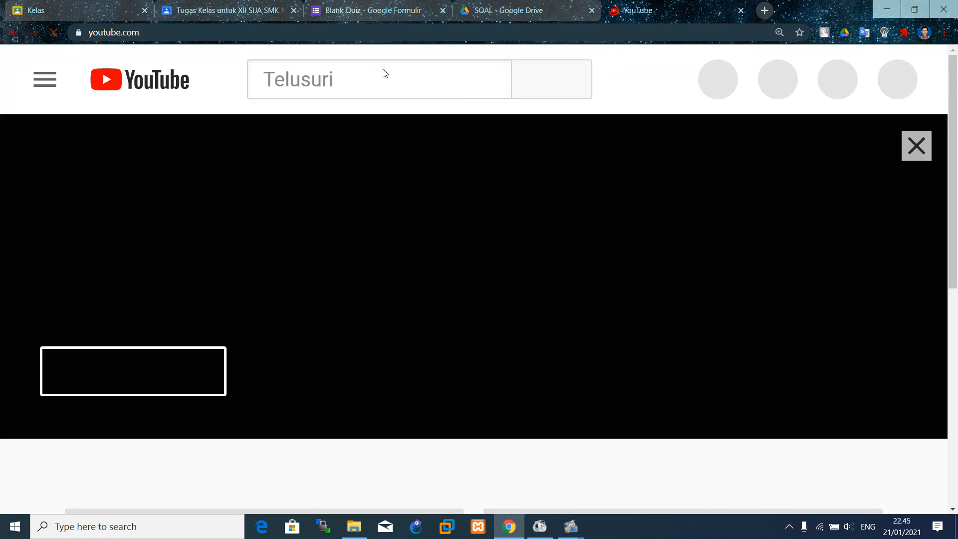
pyautogui.write('iot')
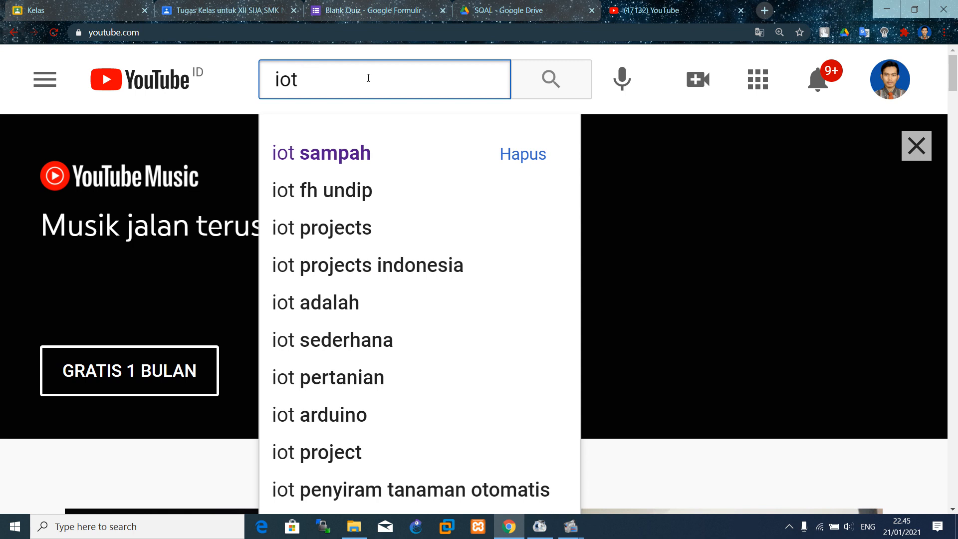
pyautogui.write(' blynk')
pyautogui.press('Return')
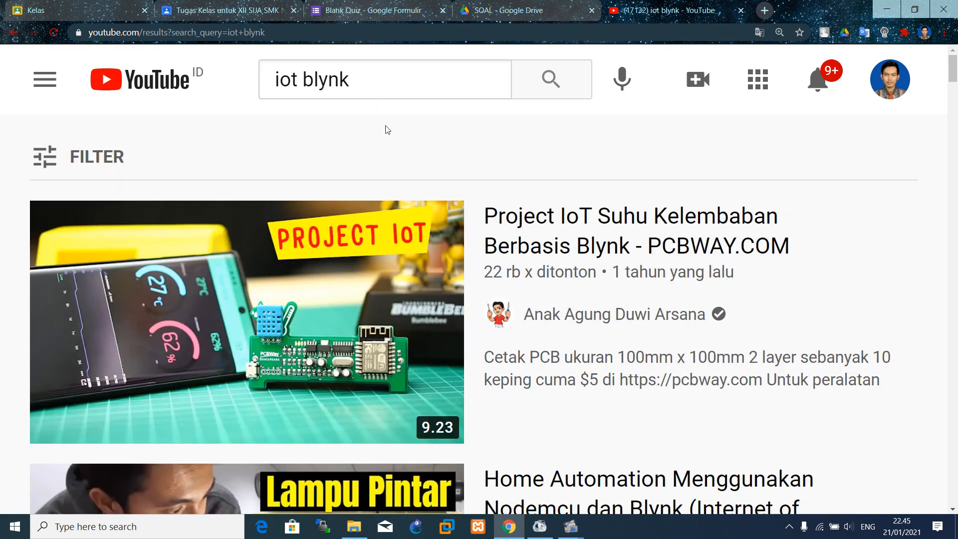
pyautogui.moveTo(571, 244)
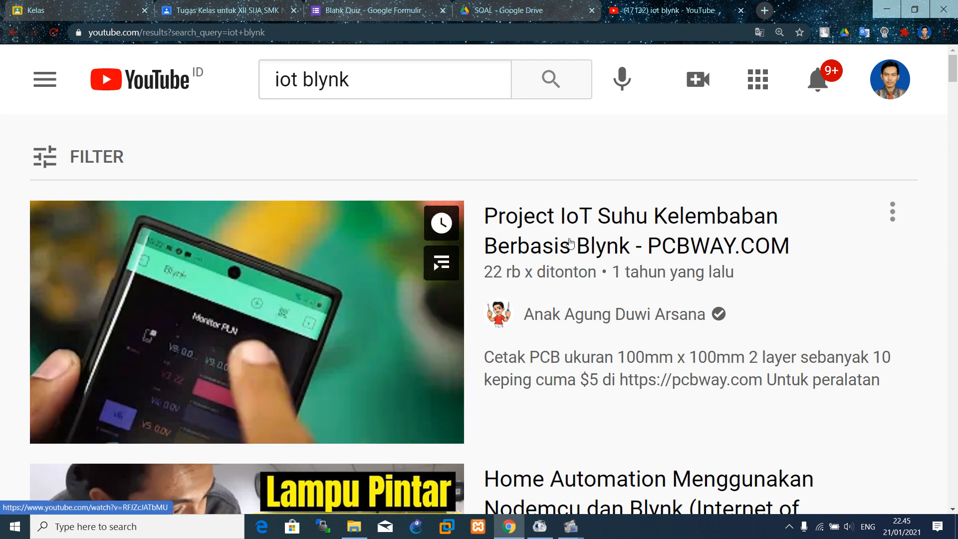
pyautogui.click(571, 243)
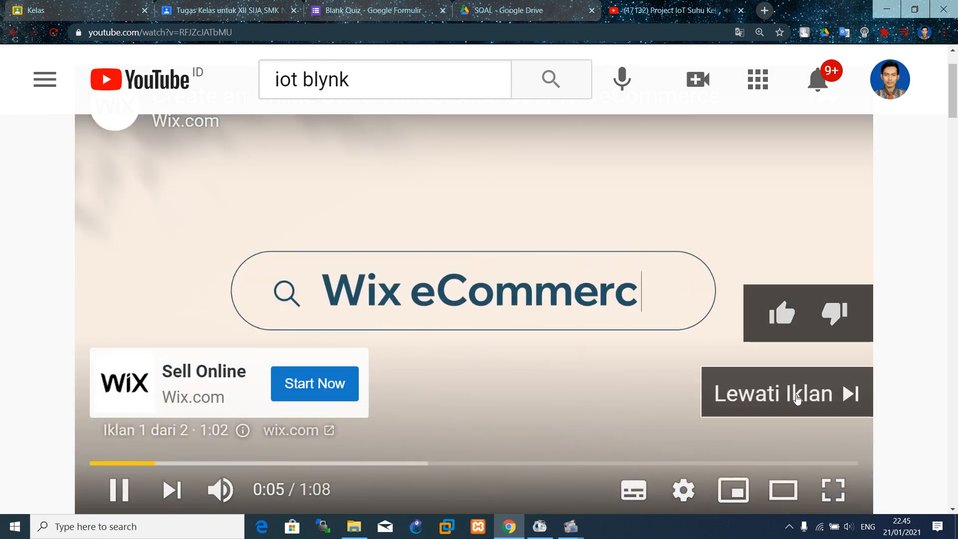
pyautogui.click(794, 394)
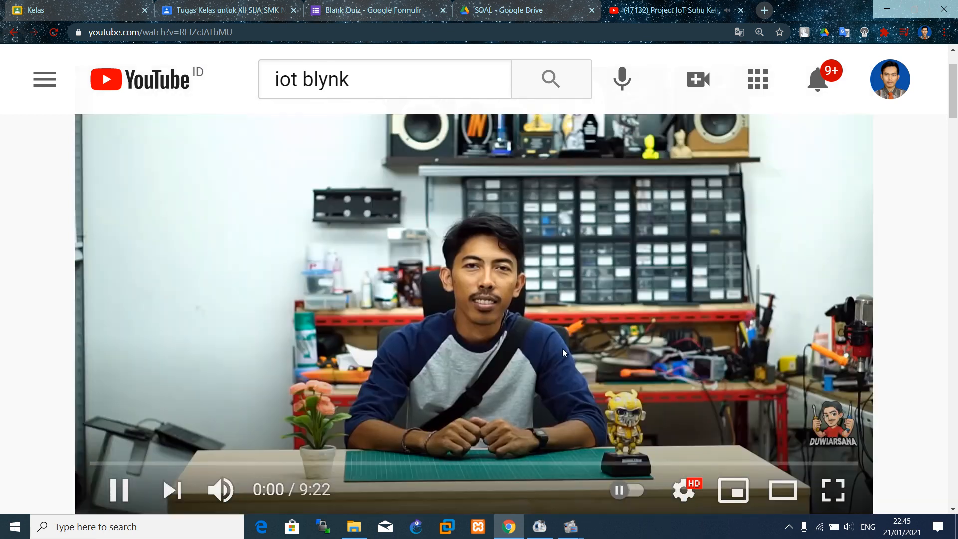
# - Copy the web address of the YouTube video and pause its playback
pyautogui.click(95, 32)
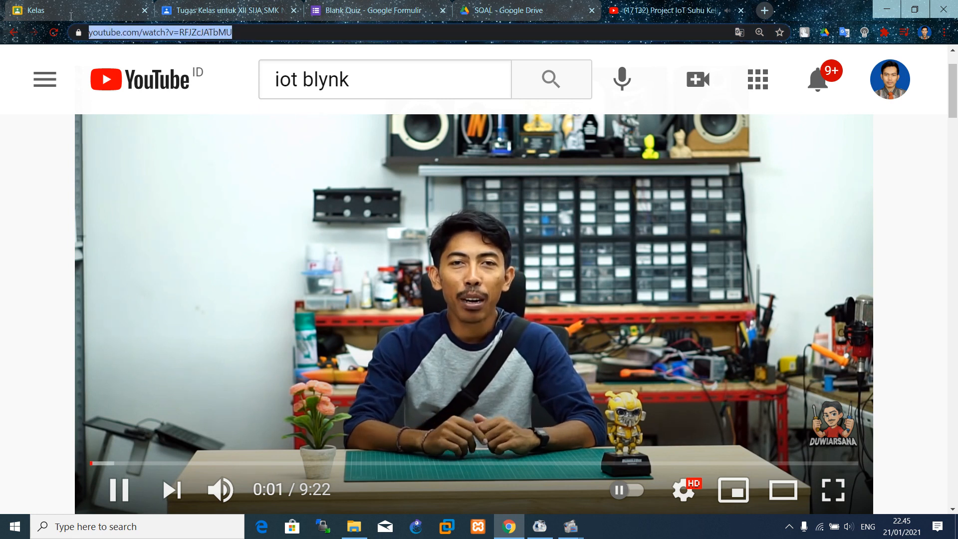
pyautogui.rightClick(103, 31)
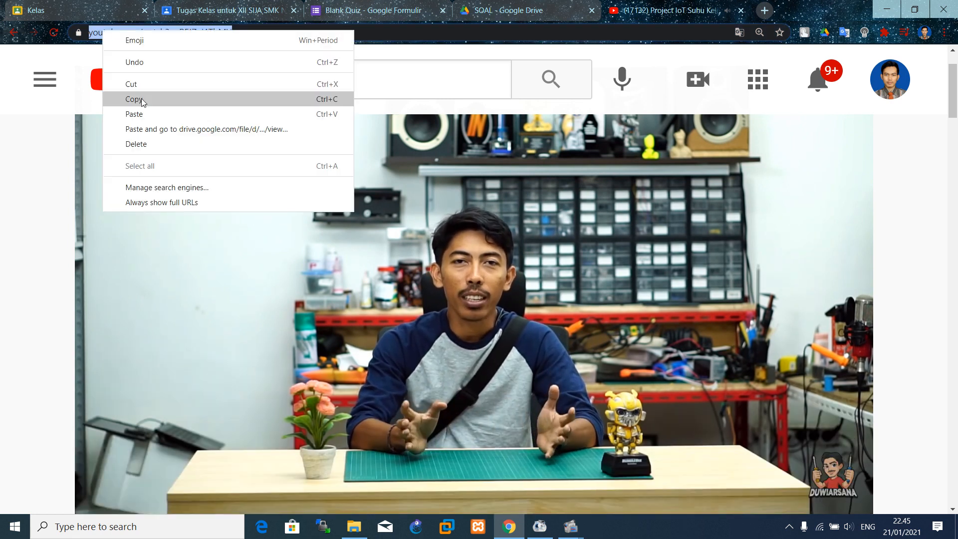
pyautogui.click(142, 101)
pyautogui.click(379, 273)
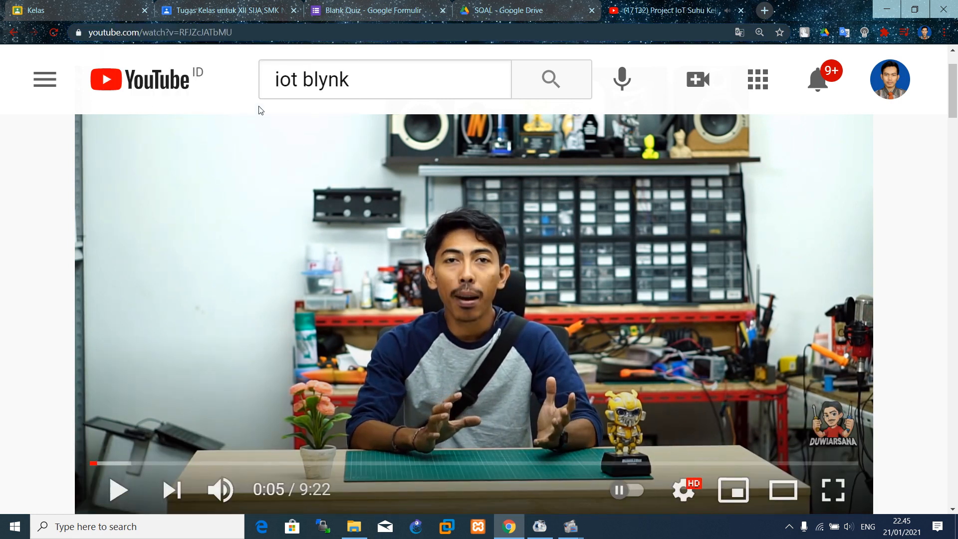
# - Back in the Classroom assignment, look up the YouTube video by the copied link and attach it
pyautogui.click(220, 10)
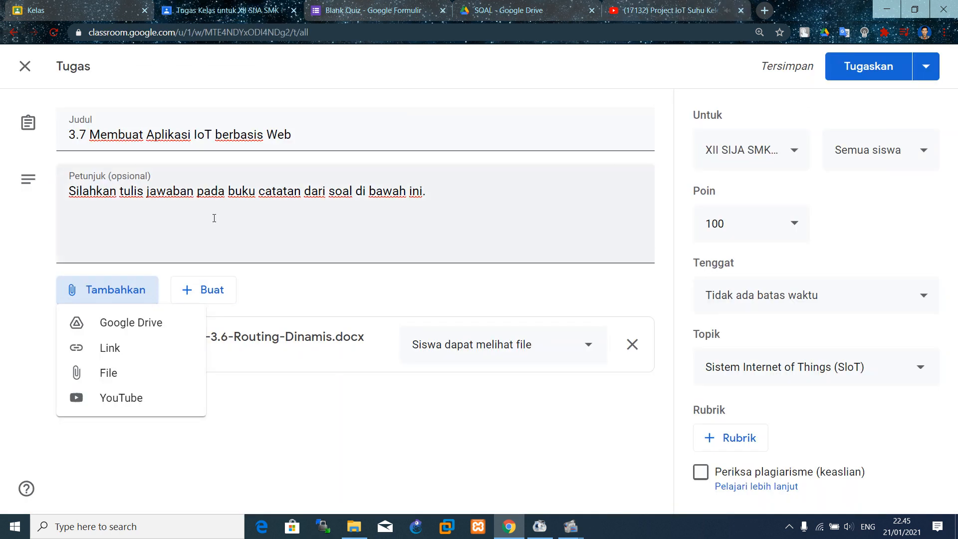
pyautogui.click(148, 399)
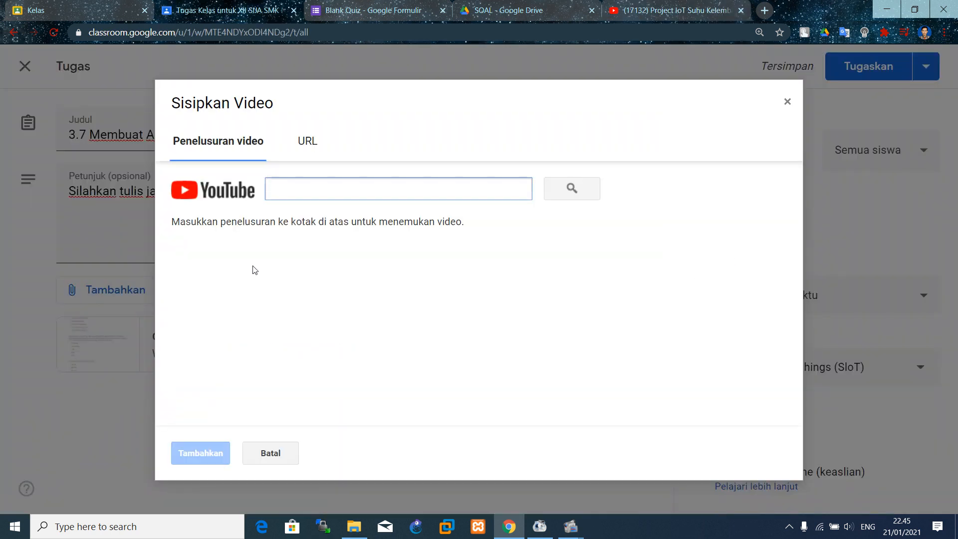
pyautogui.rightClick(281, 191)
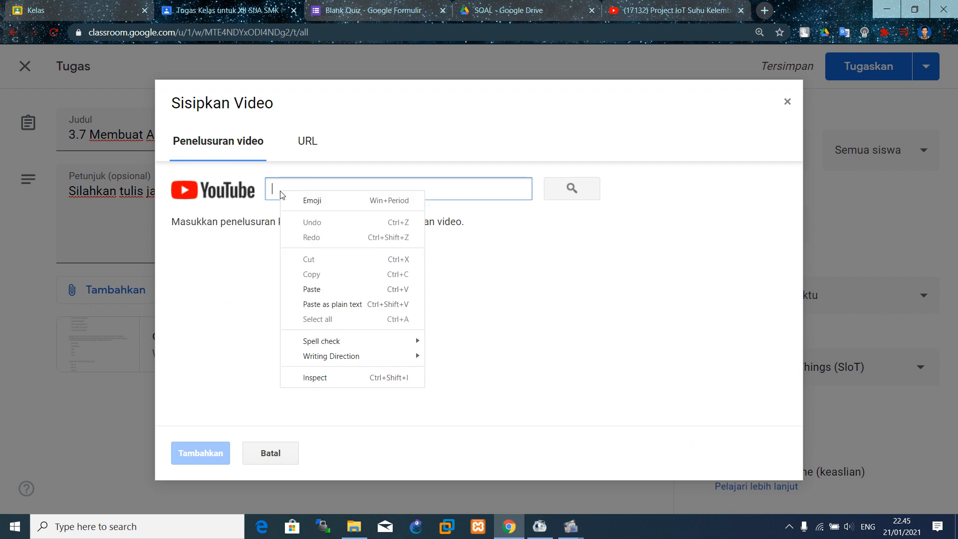
pyautogui.click(317, 289)
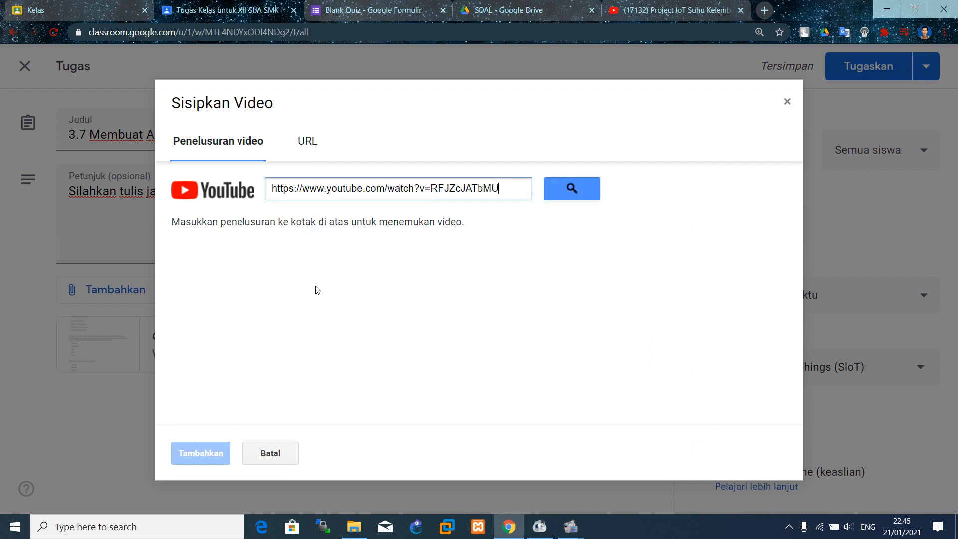
pyautogui.click(572, 189)
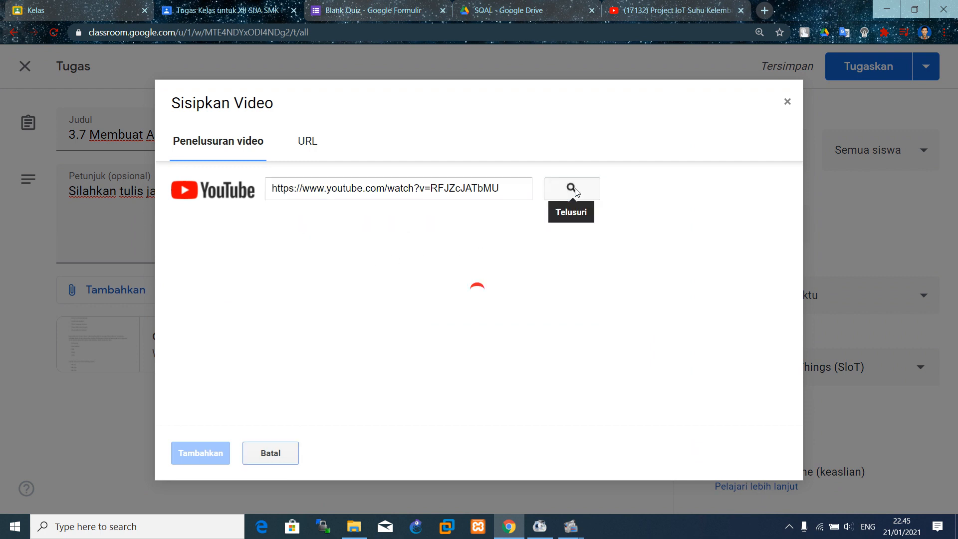
pyautogui.click(389, 263)
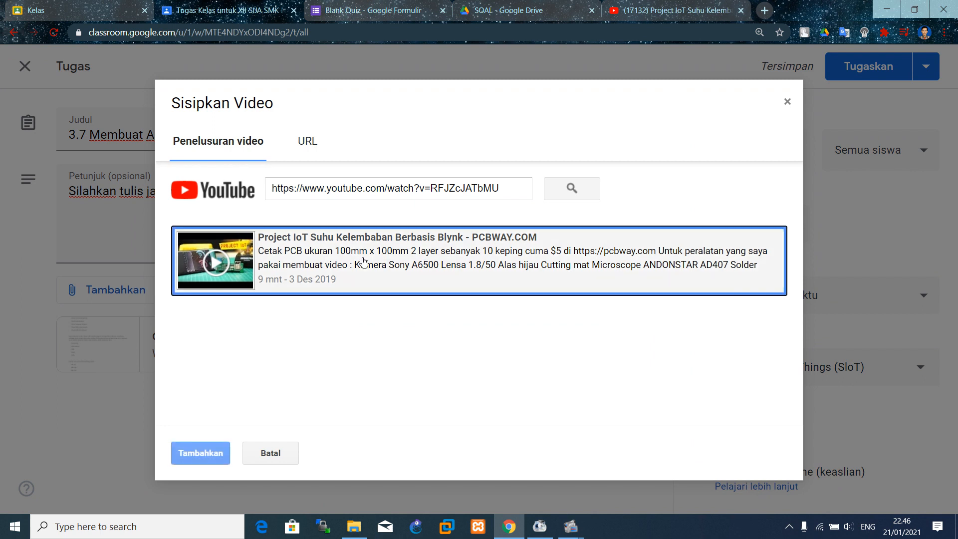
pyautogui.click(205, 452)
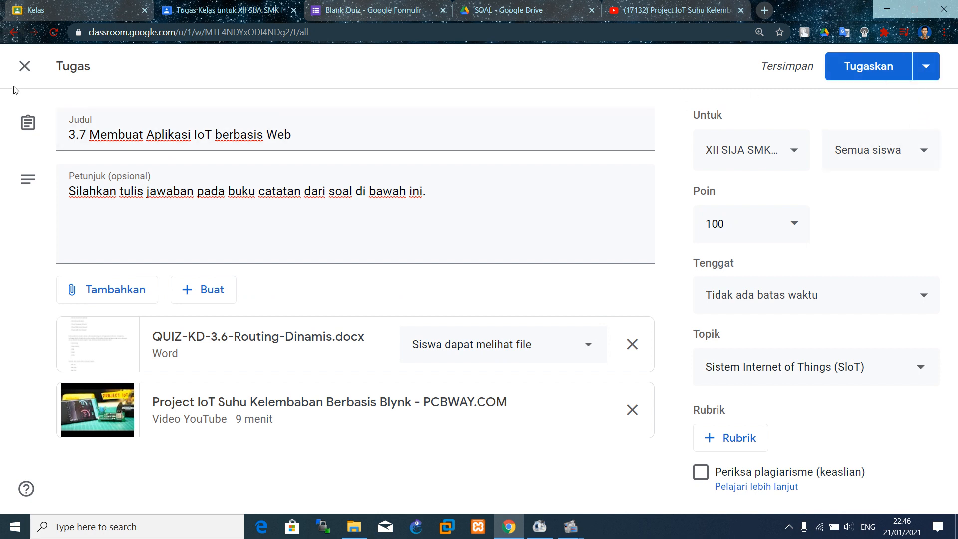
# - Leave the assignment as a draft and show only the Sistem Internet of Things (SIoT) topic in the classwork
pyautogui.click(22, 74)
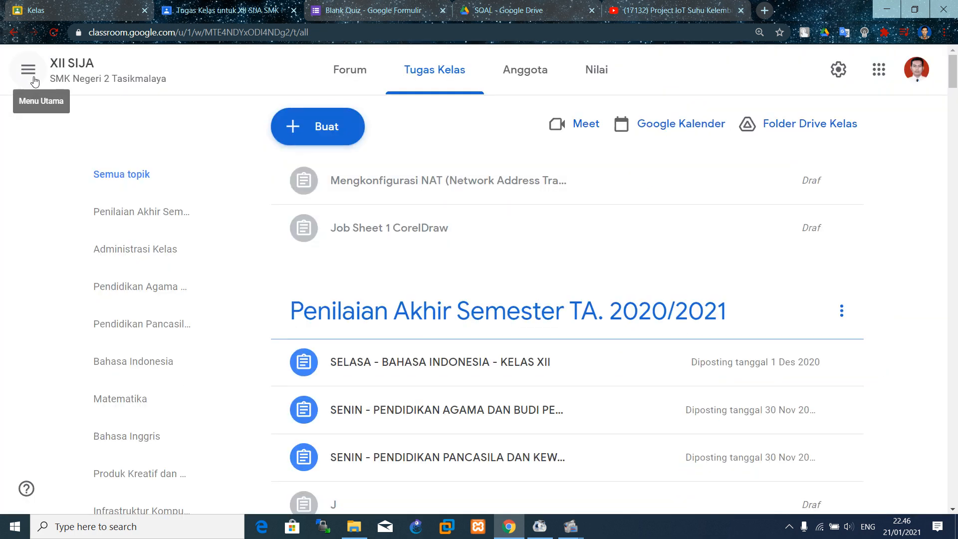
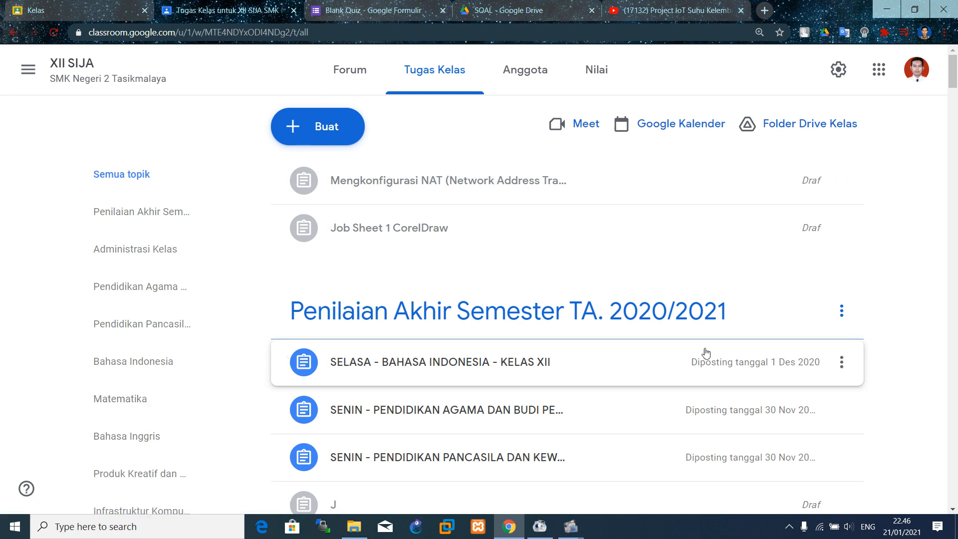
pyautogui.scroll(-8, 706, 353)
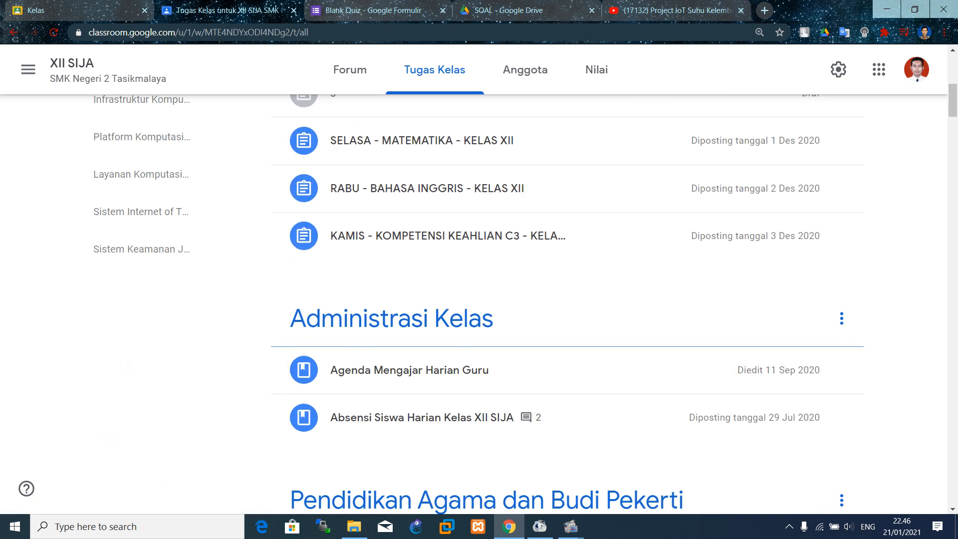
pyautogui.click(154, 217)
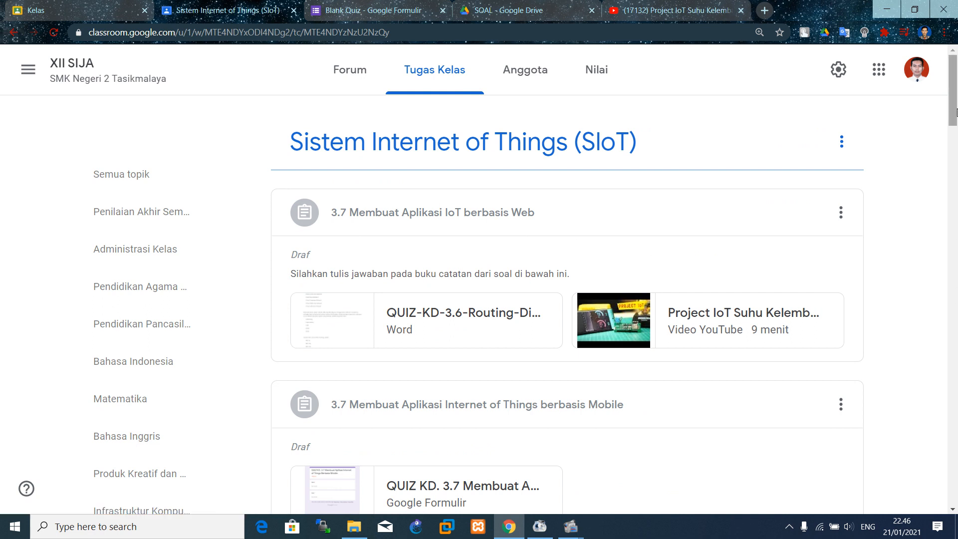
# - Delete the draft assignment "3.7 Membuat Aplikasi IoT berbasis Web"
pyautogui.moveTo(957, 113); pyautogui.dragTo(957, 121)
pyautogui.click(840, 163)
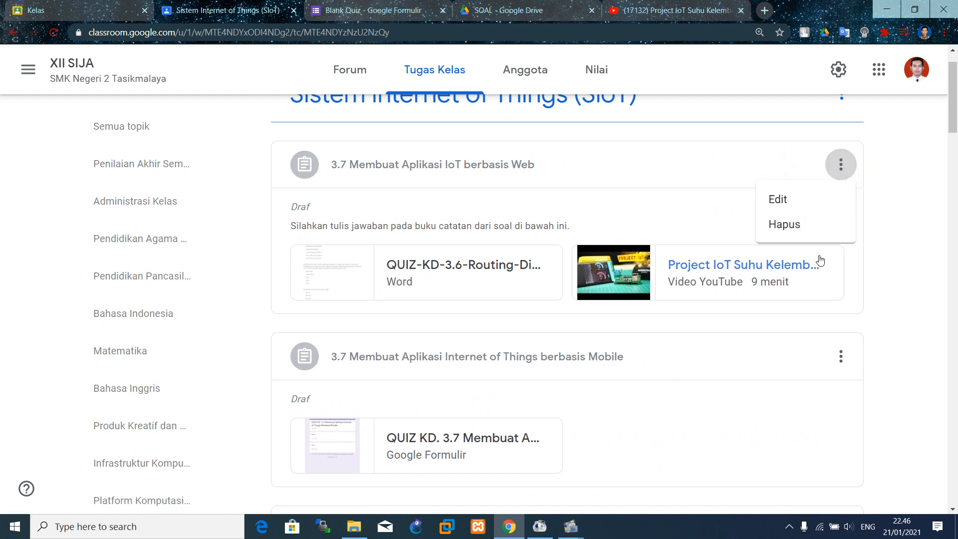
pyautogui.click(768, 234)
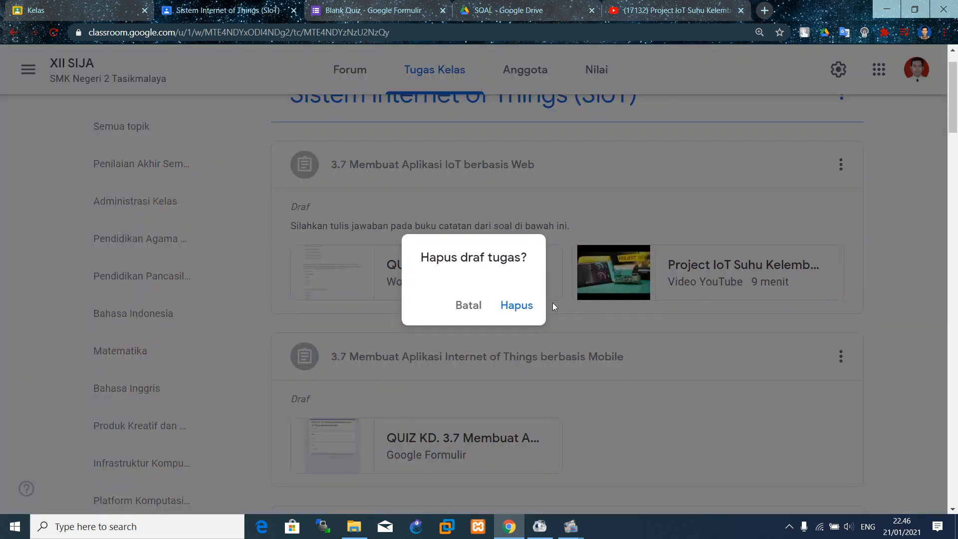
pyautogui.click(519, 305)
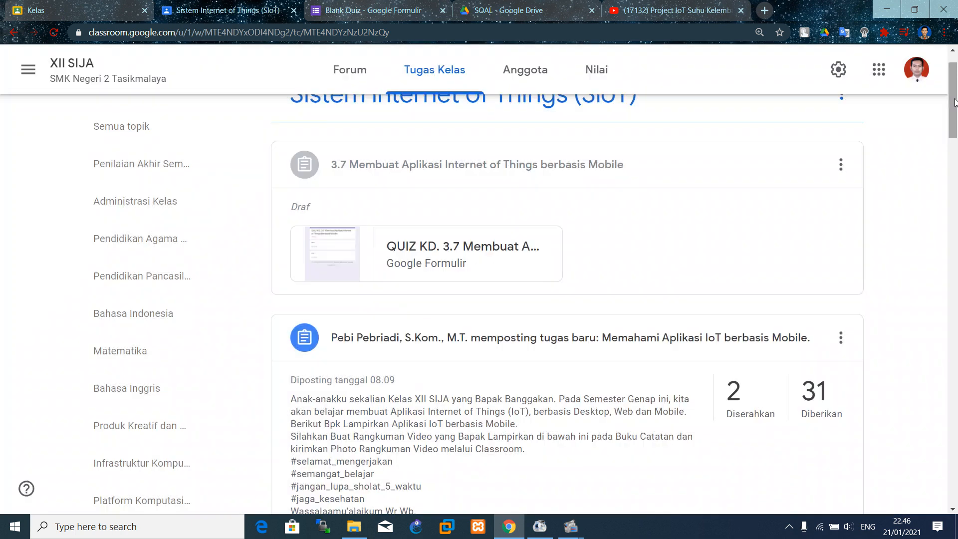
# - Open the posted assignment "Memahami Aplikasi IoT berbasis Mobile." and open the first student's submitted PDF
pyautogui.moveTo(954, 104); pyautogui.dragTo(954, 130)
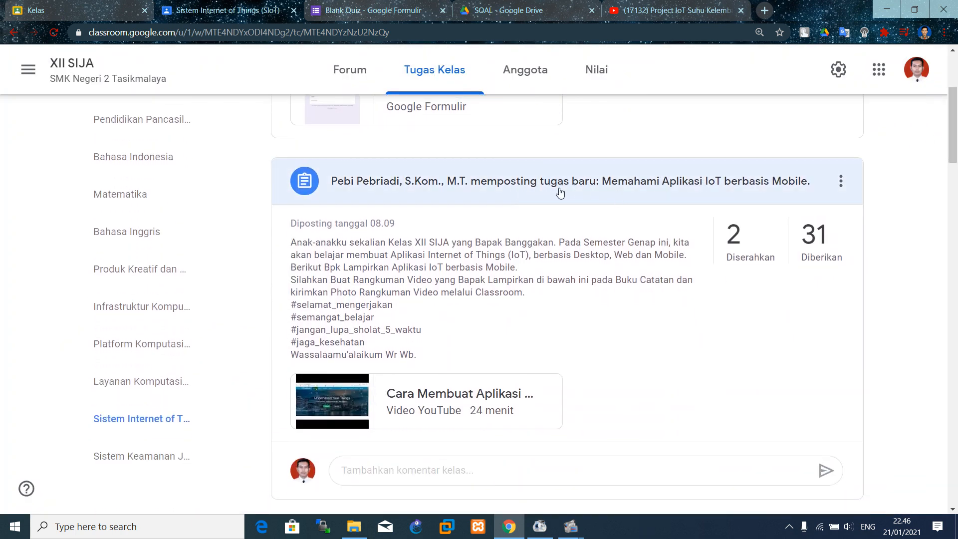
pyautogui.click(369, 183)
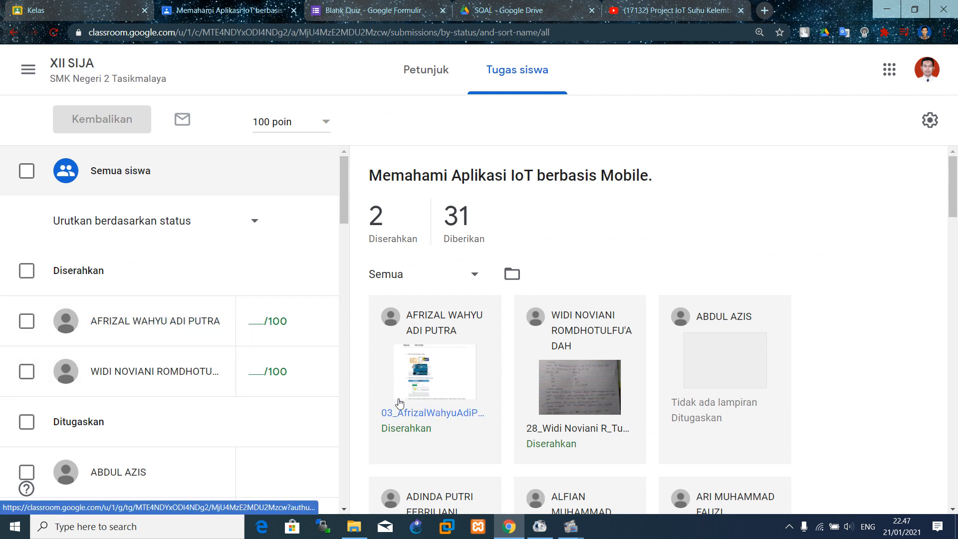
pyautogui.click(426, 401)
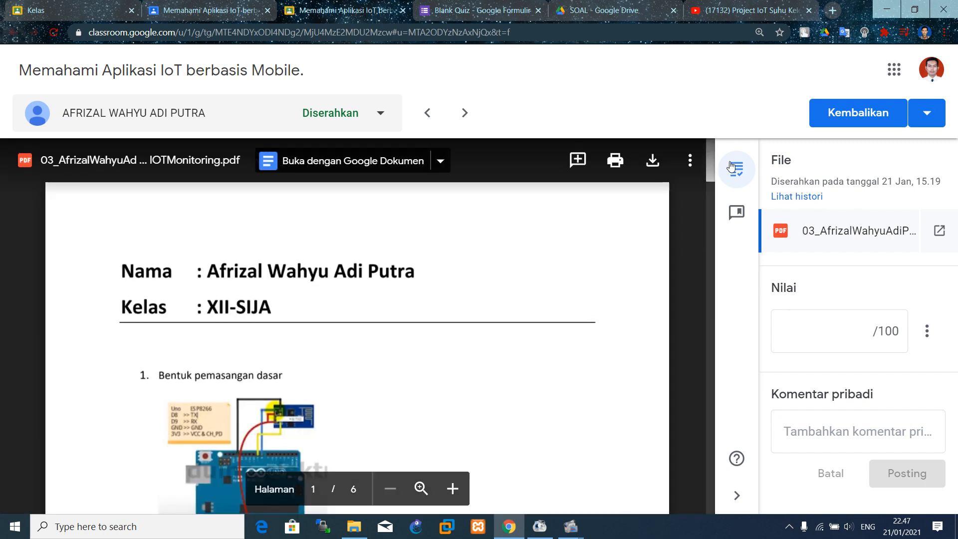
# - Read through the submitted IoT monitoring PDF as far as its third page
pyautogui.scroll(-1, 711, 162)
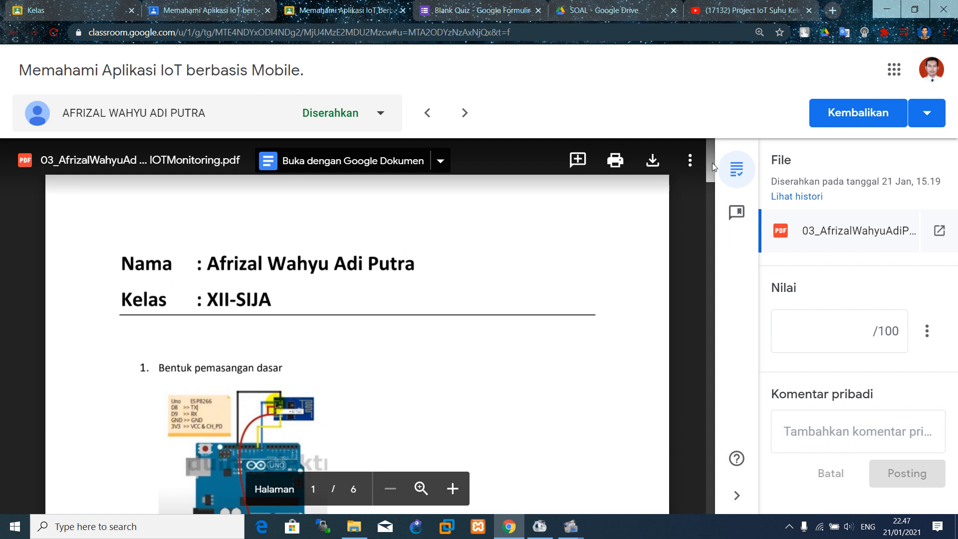
pyautogui.scroll(-2, 712, 163)
pyautogui.scroll(-2, 722, 171)
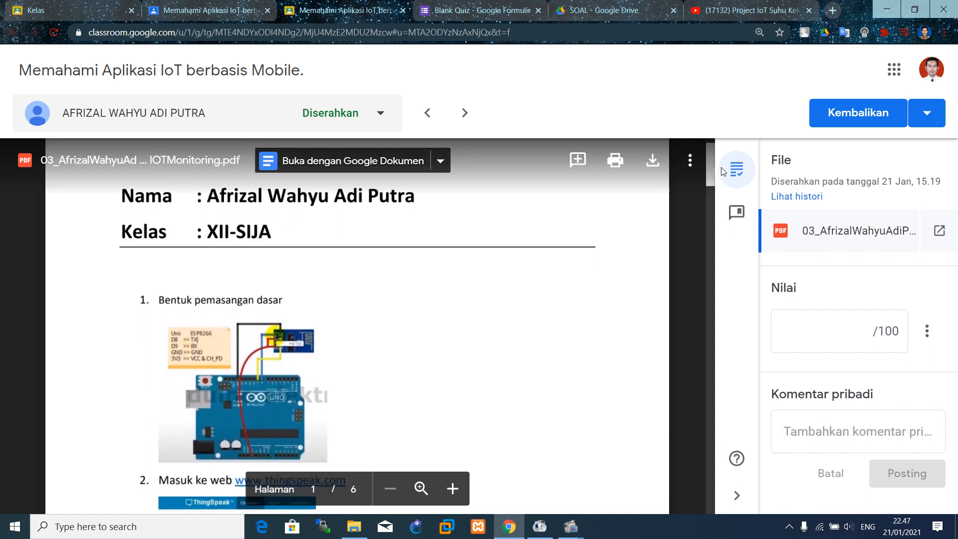
pyautogui.scroll(-2, 723, 172)
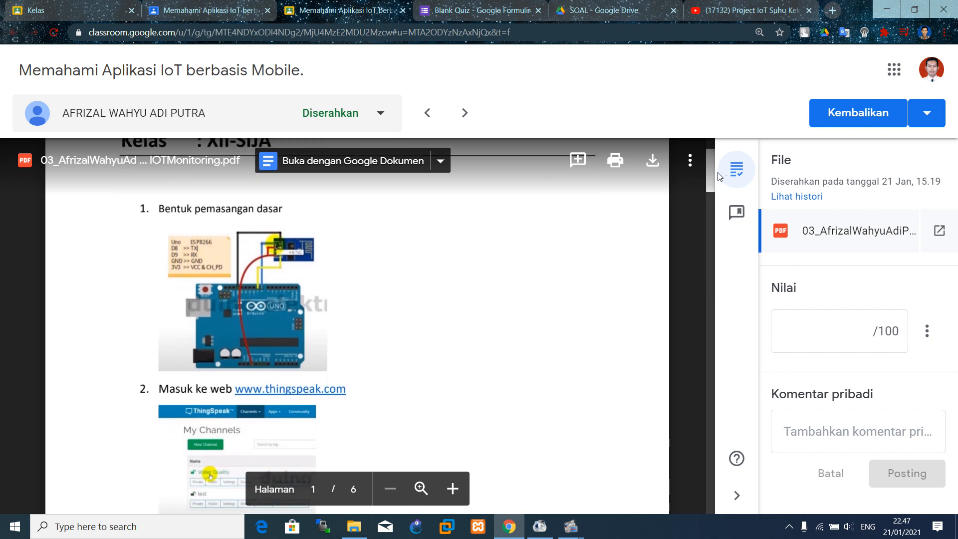
pyautogui.scroll(1, 714, 173)
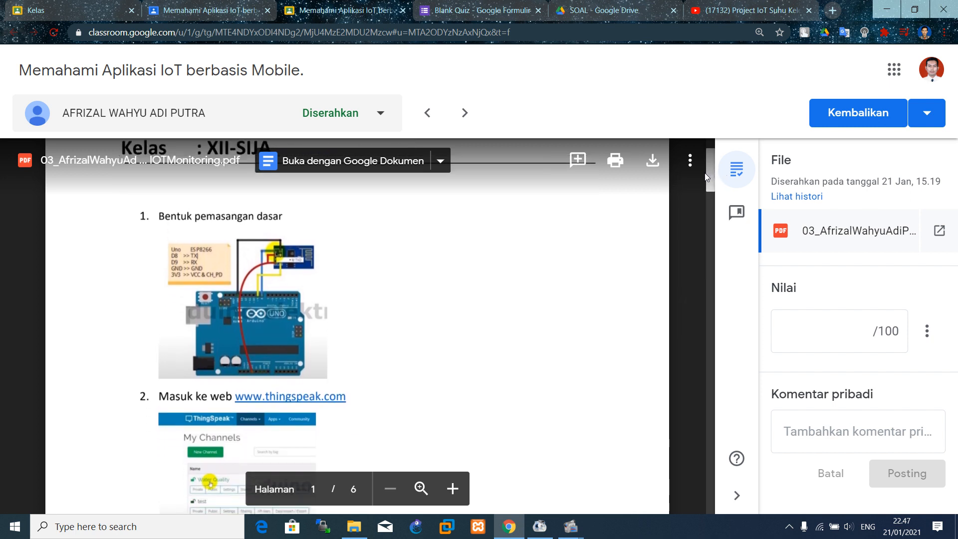
pyautogui.moveTo(705, 173); pyautogui.dragTo(712, 190)
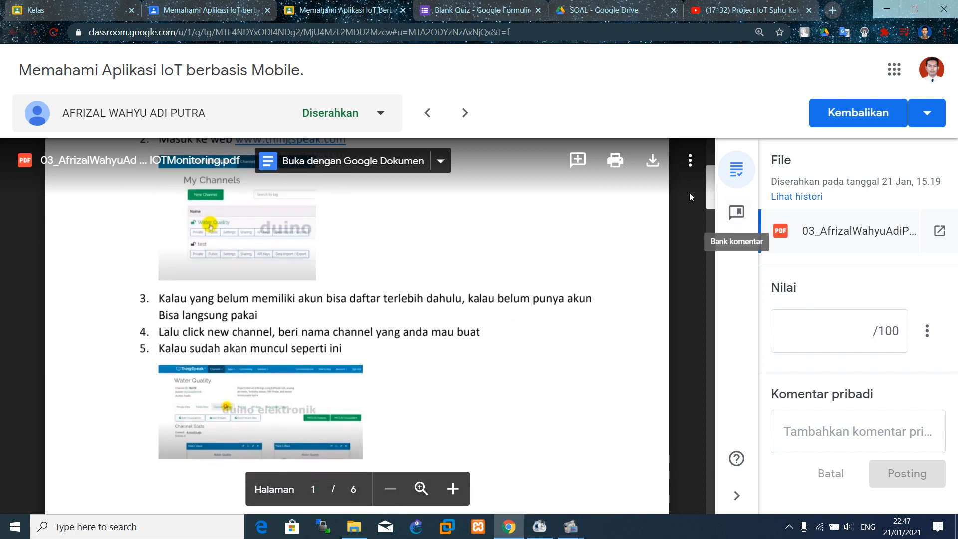
pyautogui.moveTo(710, 188); pyautogui.dragTo(708, 329)
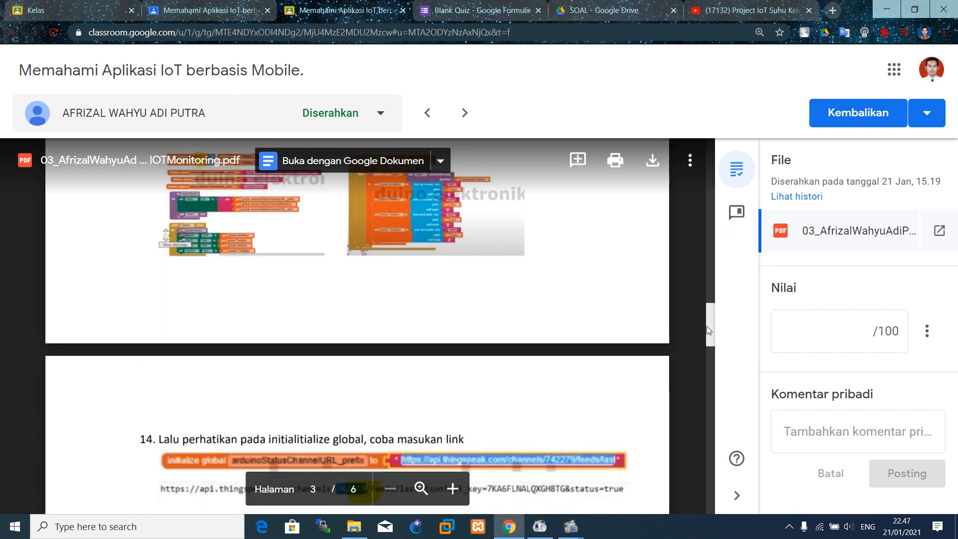
# - Grade the first submission 100 with the private comment "Good" and return it to the student
pyautogui.click(841, 334)
pyautogui.write('100')
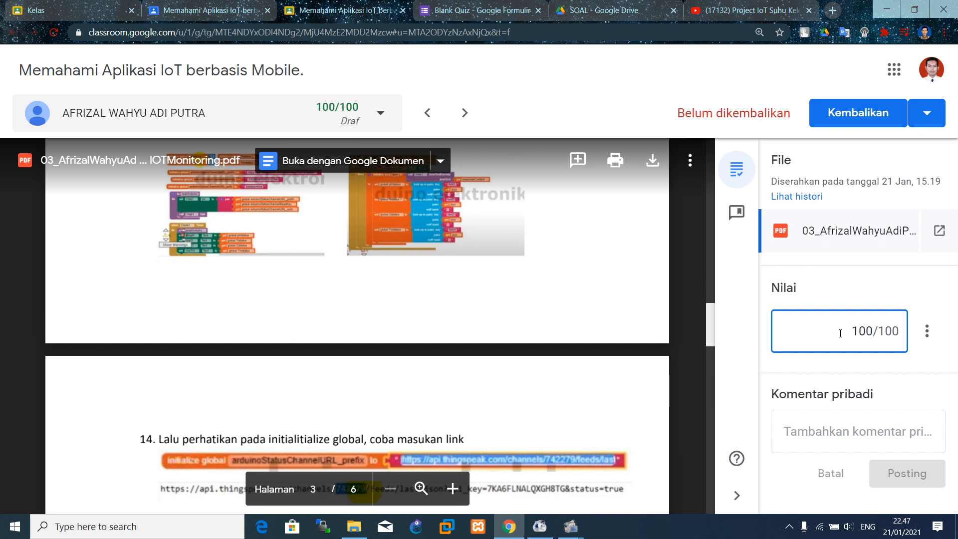
pyautogui.click(824, 429)
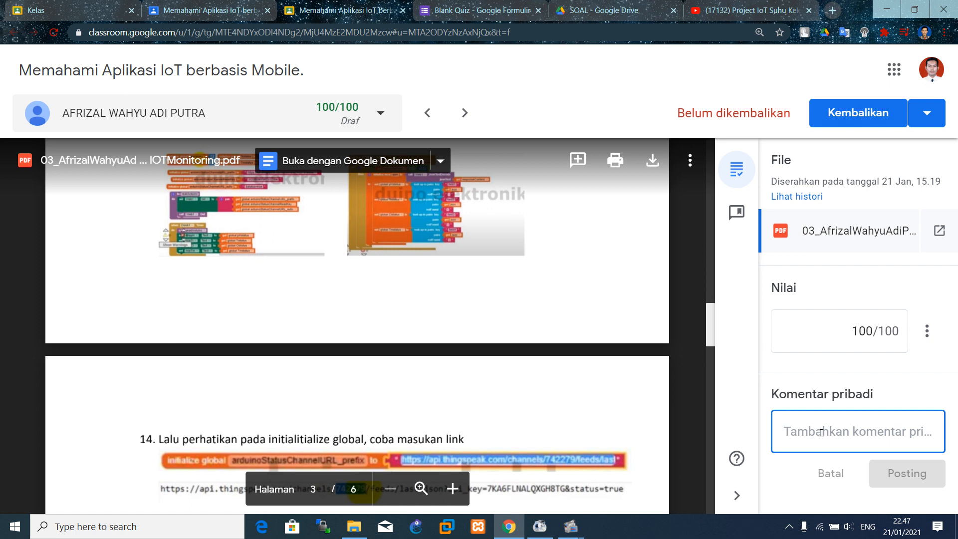
pyautogui.write('Good')
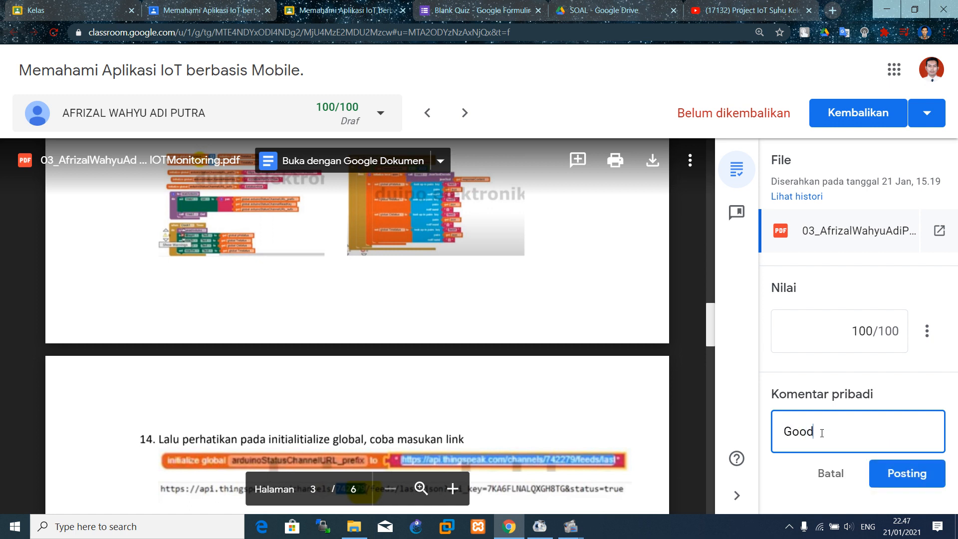
pyautogui.click(871, 474)
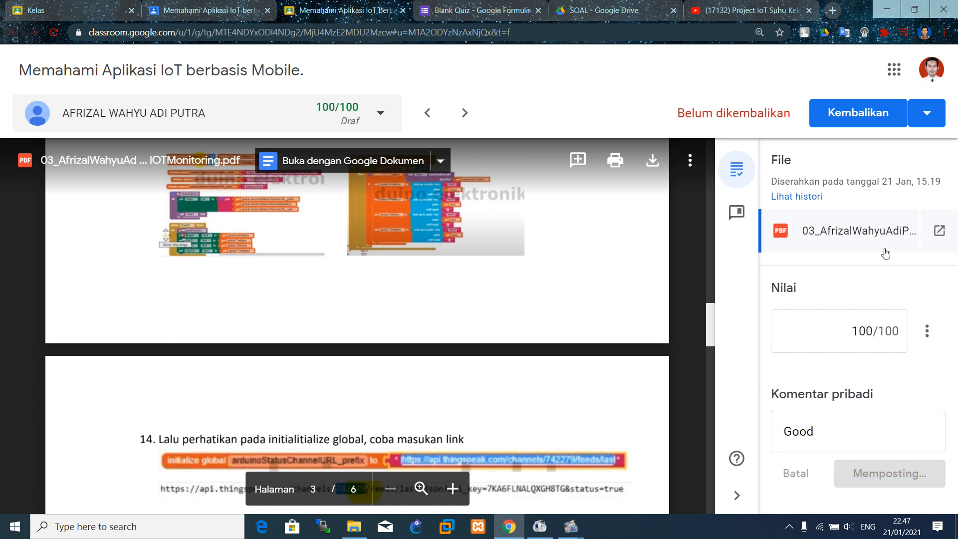
pyautogui.click(841, 120)
pyautogui.click(629, 344)
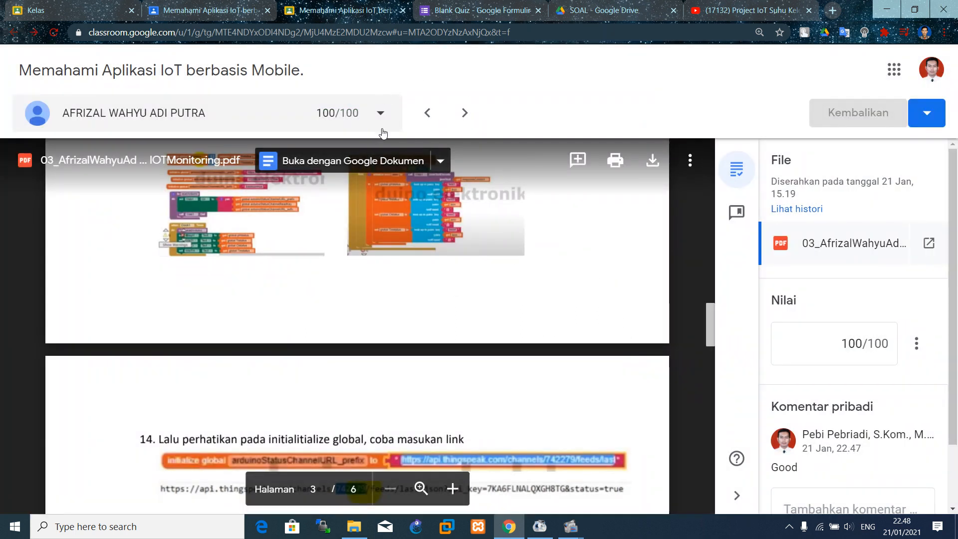
# - Sort the assignment's student list by status and open the other submission marked Diserahkan
pyautogui.click(465, 114)
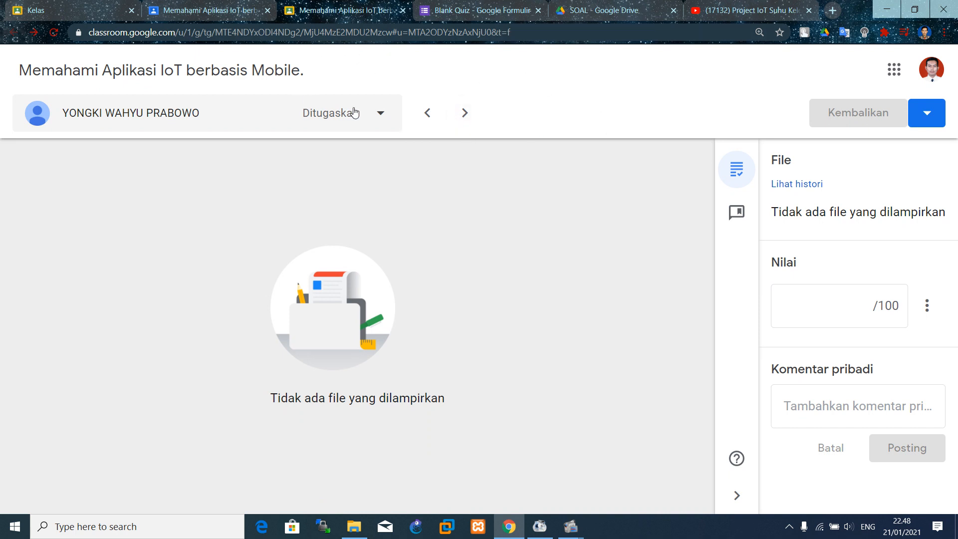
pyautogui.click(388, 129)
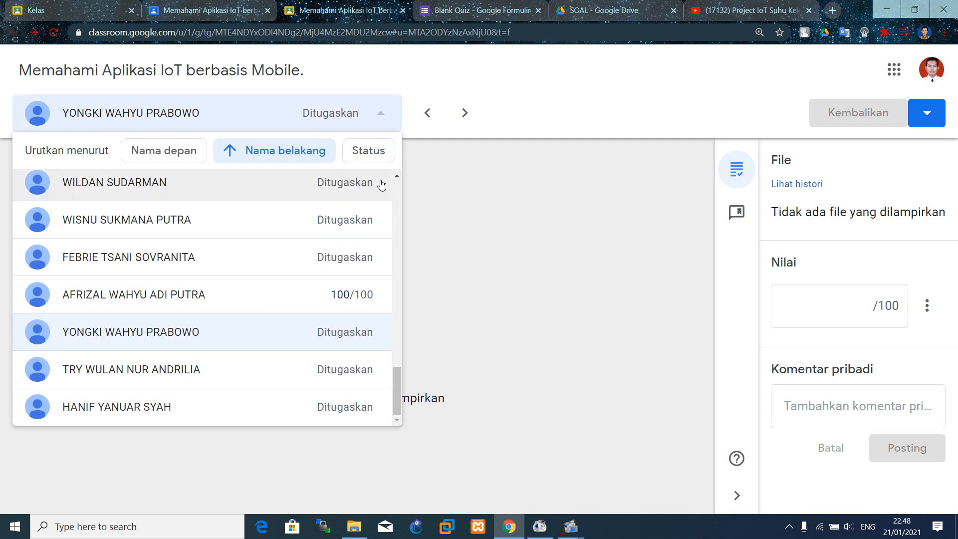
pyautogui.moveTo(398, 399); pyautogui.dragTo(398, 174)
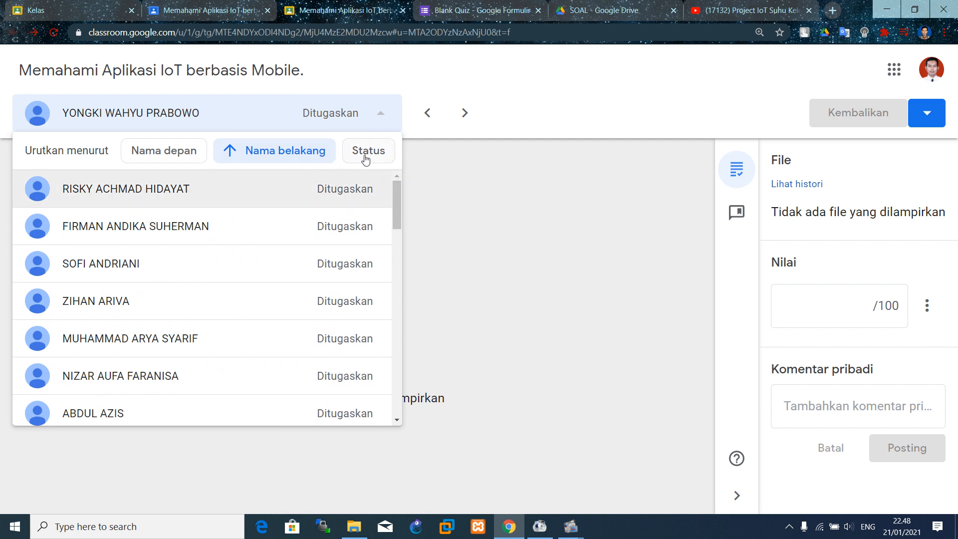
pyautogui.click(366, 158)
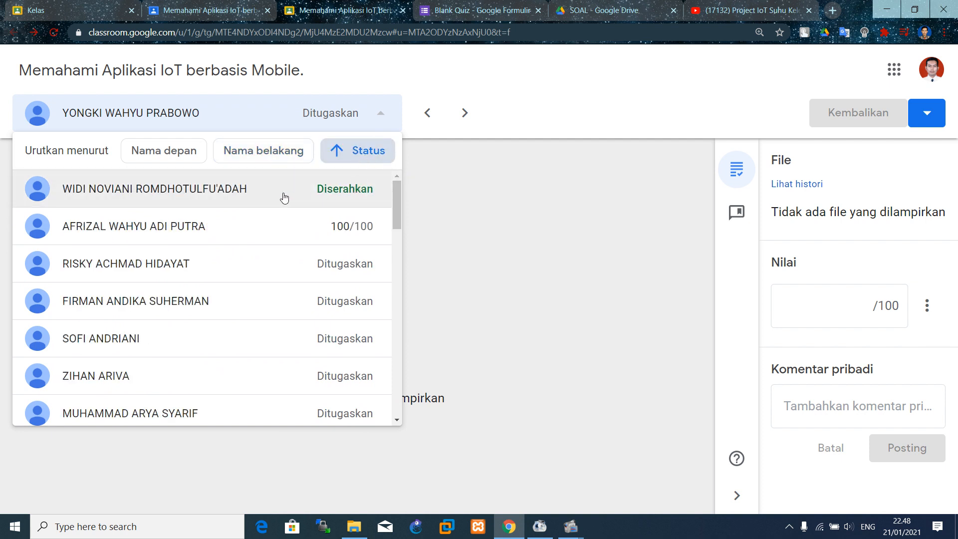
pyautogui.click(284, 194)
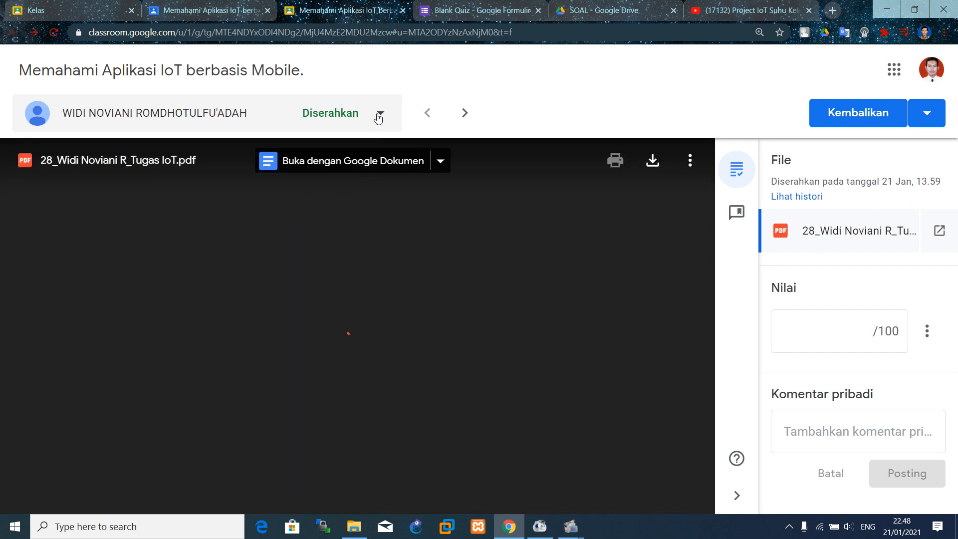
# - Check the submission statuses in the student list and close the list
pyautogui.click(380, 116)
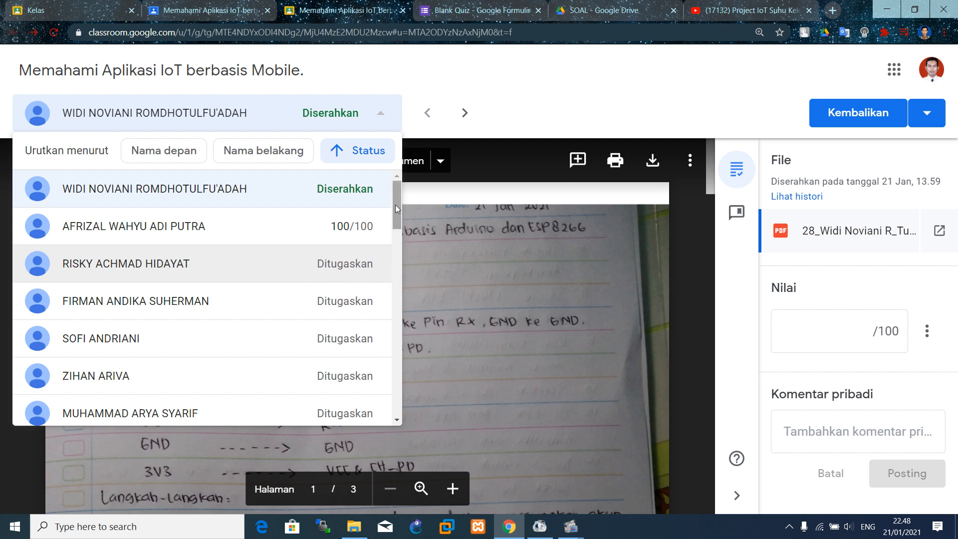
pyautogui.moveTo(396, 207)
pyautogui.mouseDown()
pyautogui.moveTo(403, 427)
pyautogui.moveTo(404, 203)
pyautogui.mouseUp()
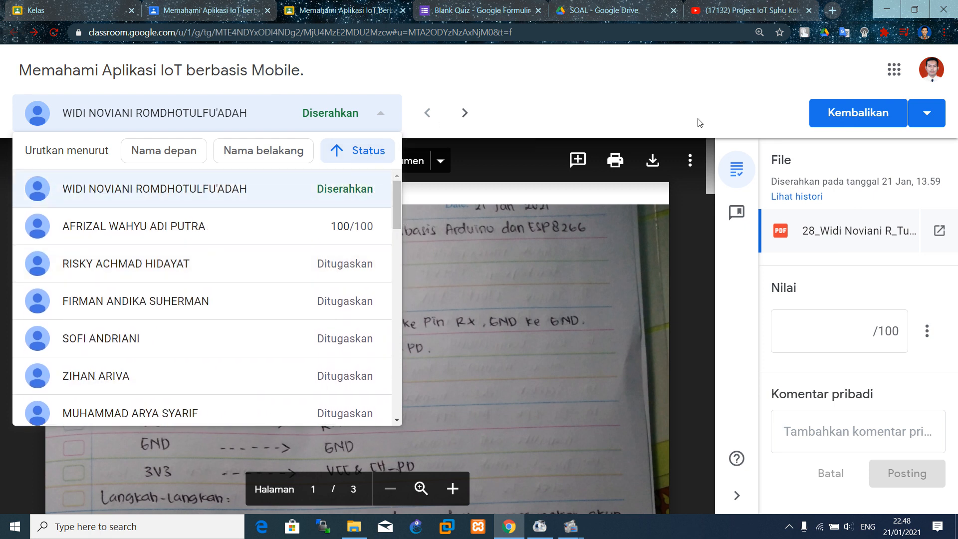
pyautogui.click(752, 126)
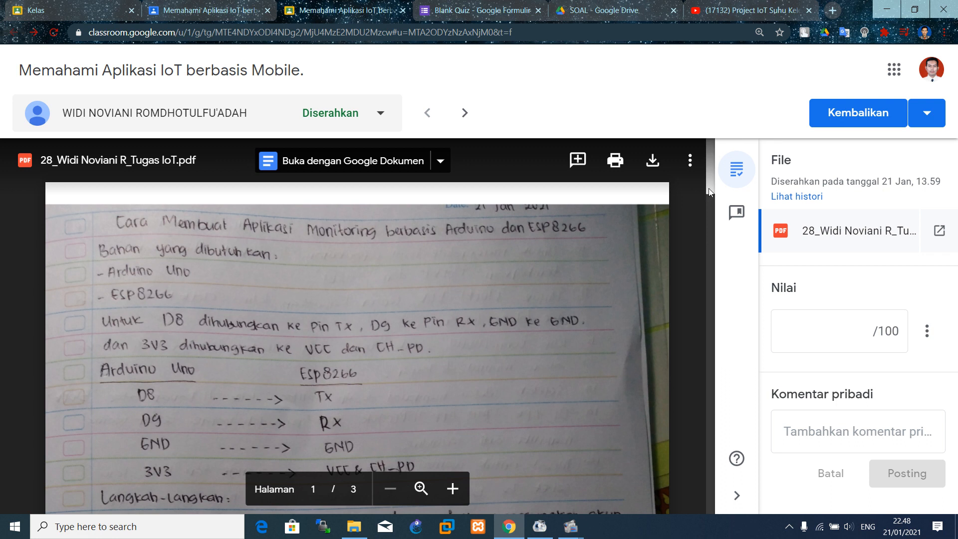
# - Read through the handwritten submission PDF to the end of its third page
pyautogui.scroll(-3, 709, 188)
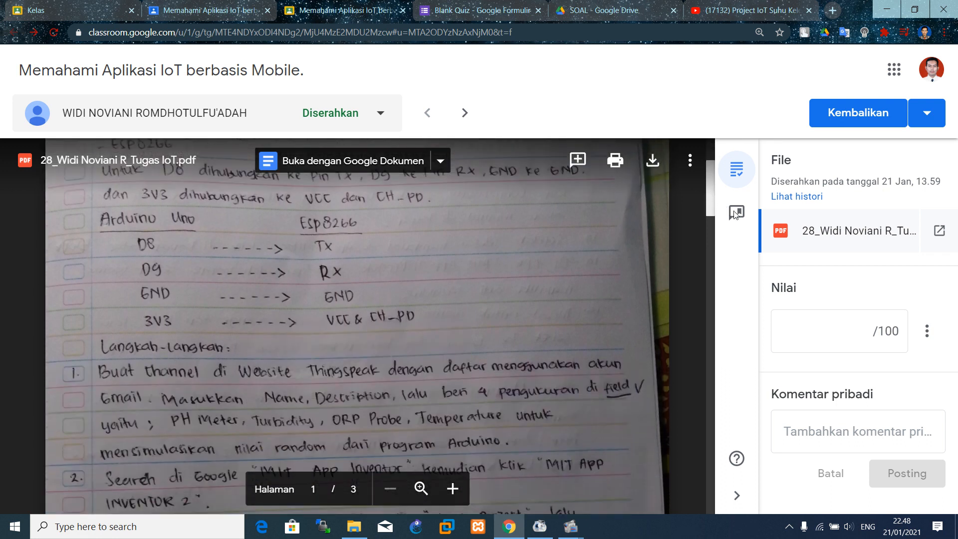
pyautogui.scroll(-2, 735, 215)
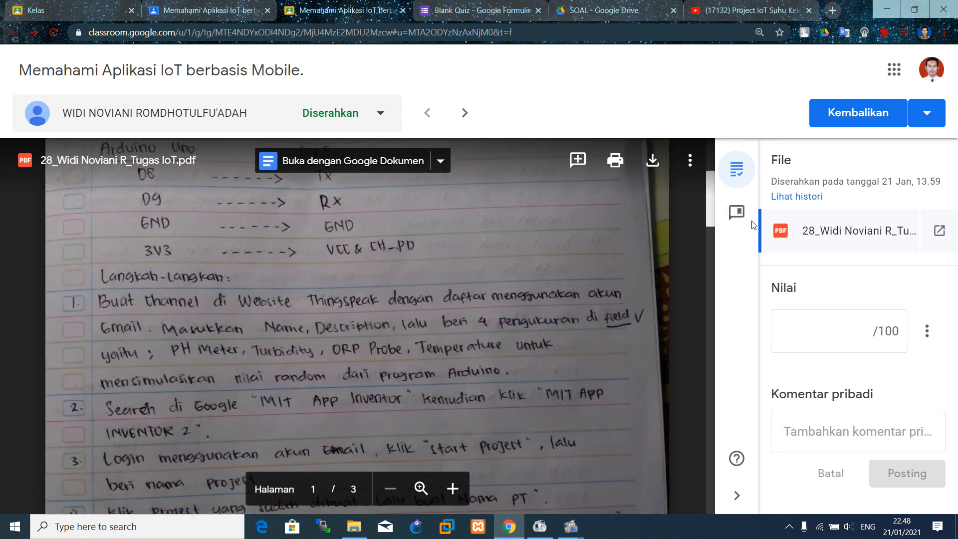
pyautogui.scroll(-3, 754, 224)
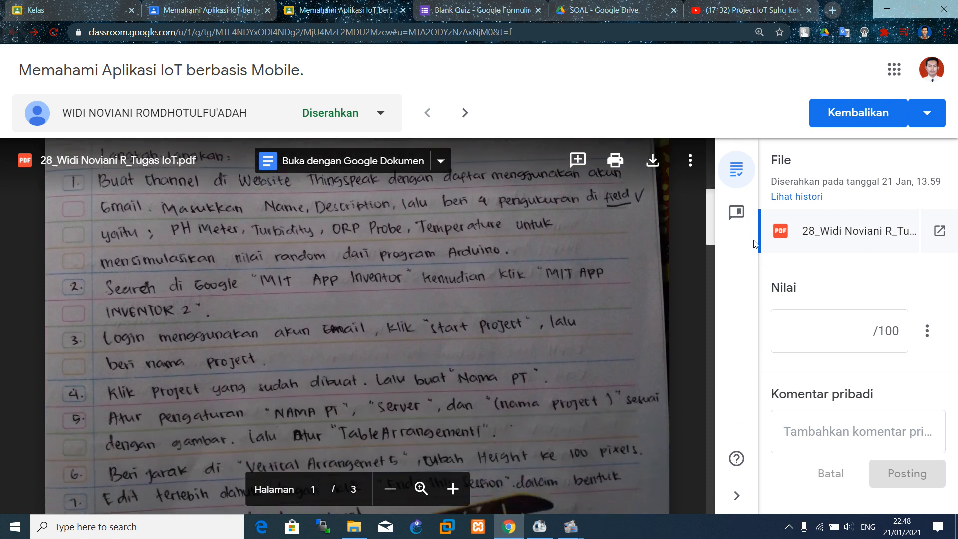
pyautogui.scroll(-3, 755, 243)
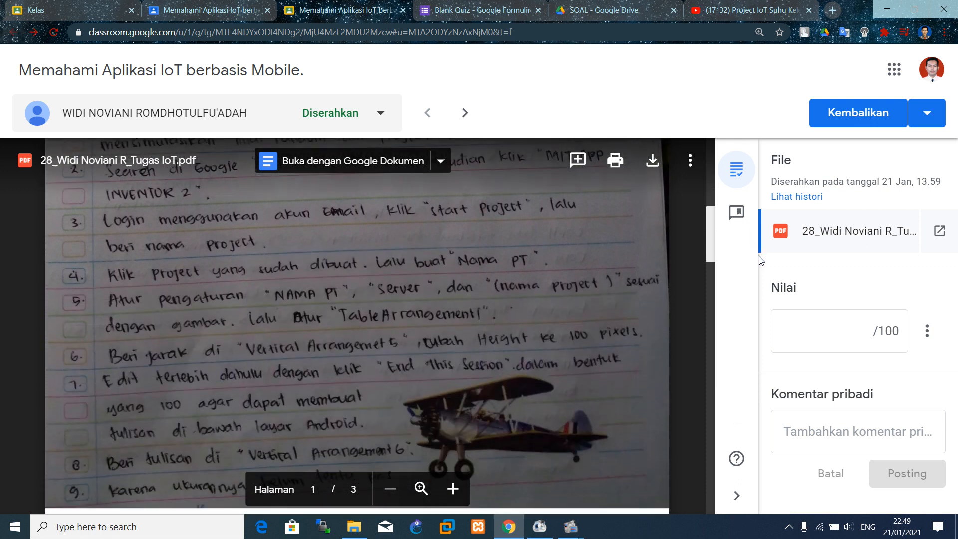
pyautogui.scroll(-3, 760, 259)
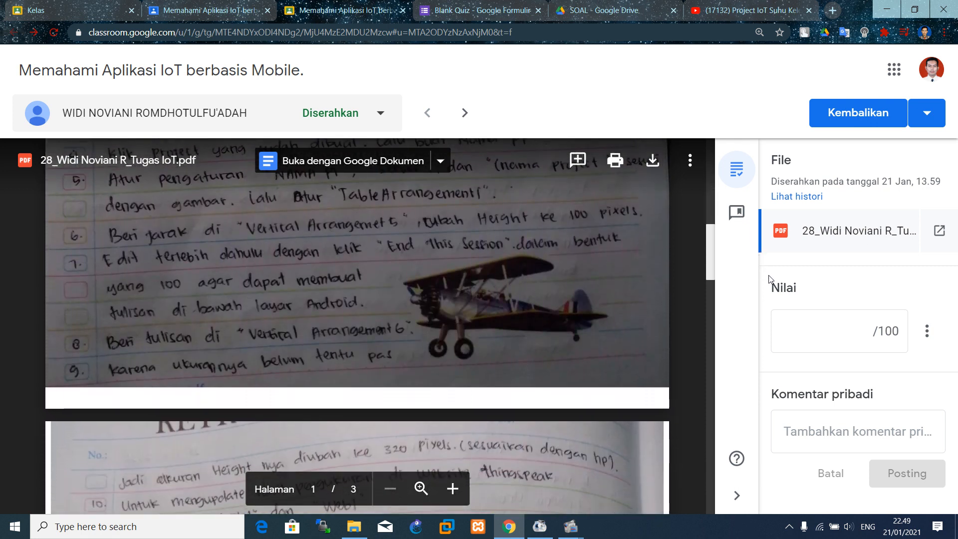
pyautogui.scroll(-1, 769, 278)
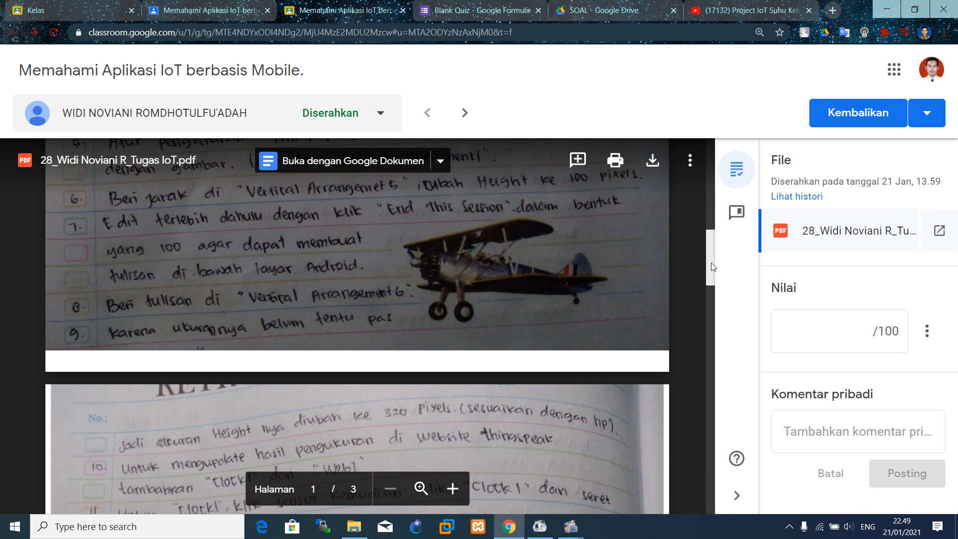
pyautogui.scroll(1, 711, 263)
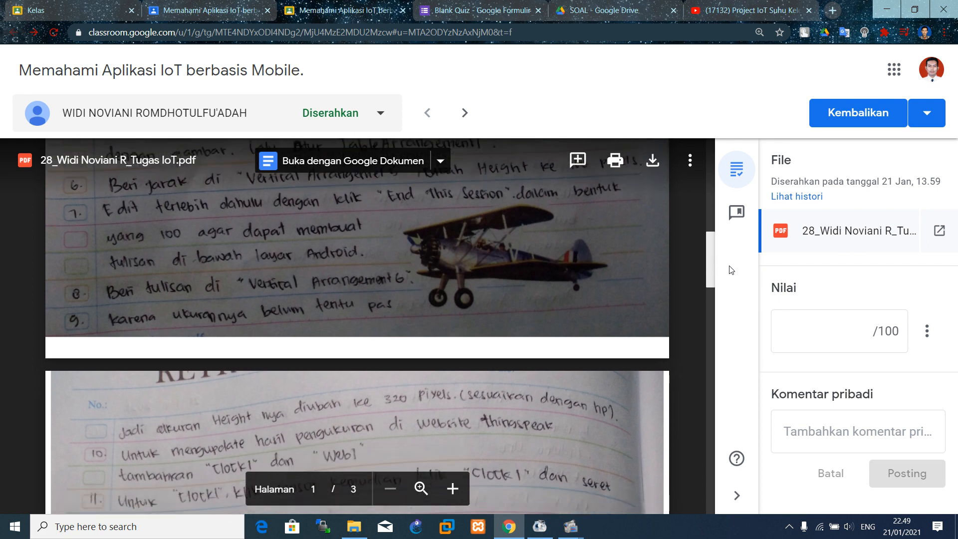
pyautogui.scroll(-4, 731, 270)
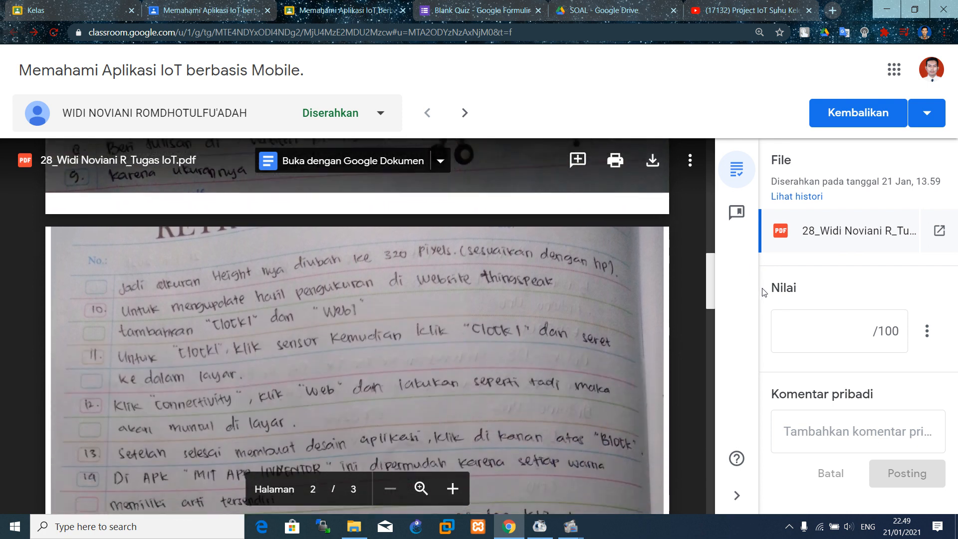
pyautogui.scroll(5, 802, 320)
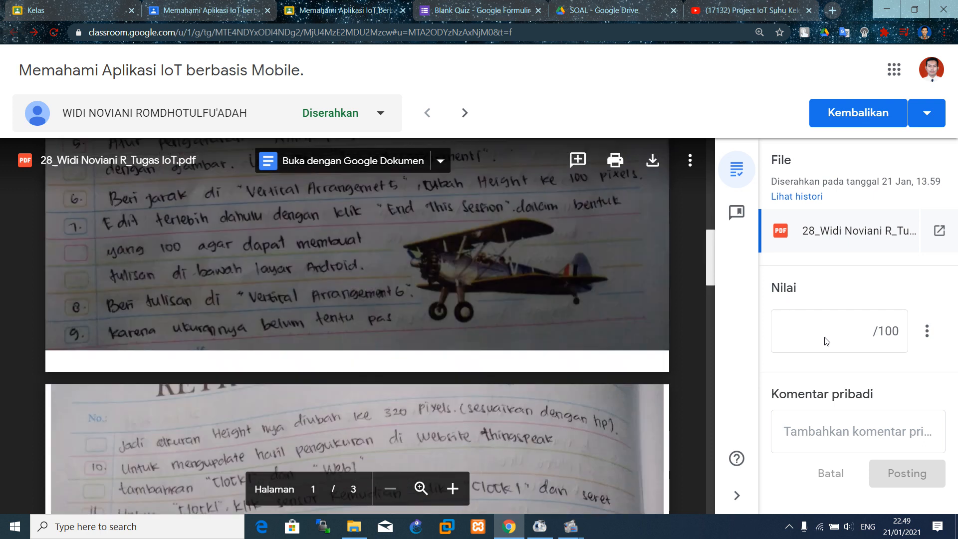
pyautogui.moveTo(709, 263); pyautogui.dragTo(791, 368)
pyautogui.moveTo(710, 265); pyautogui.dragTo(728, 514)
# - Set the handwritten submission's grade to 100 and post the private comment "Good"
pyautogui.click(837, 327)
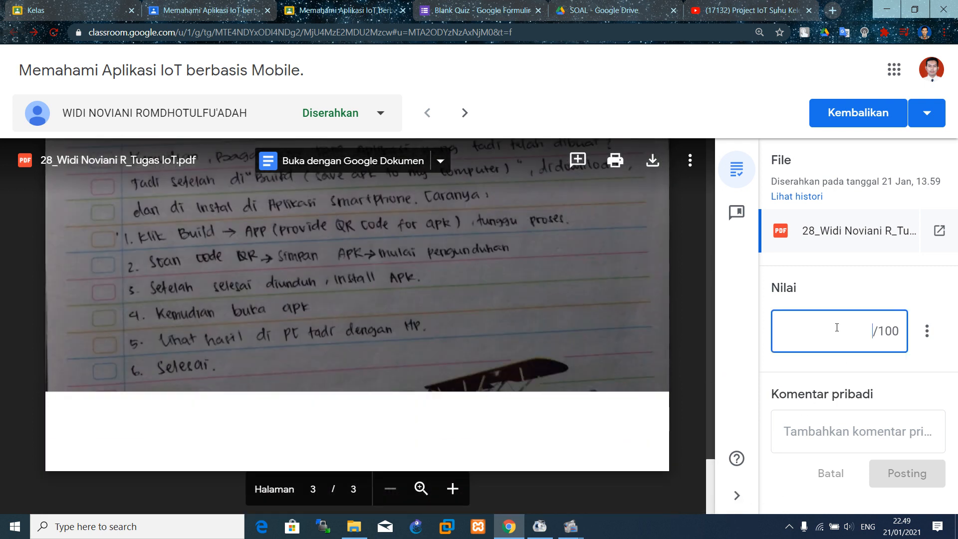
pyautogui.write('100')
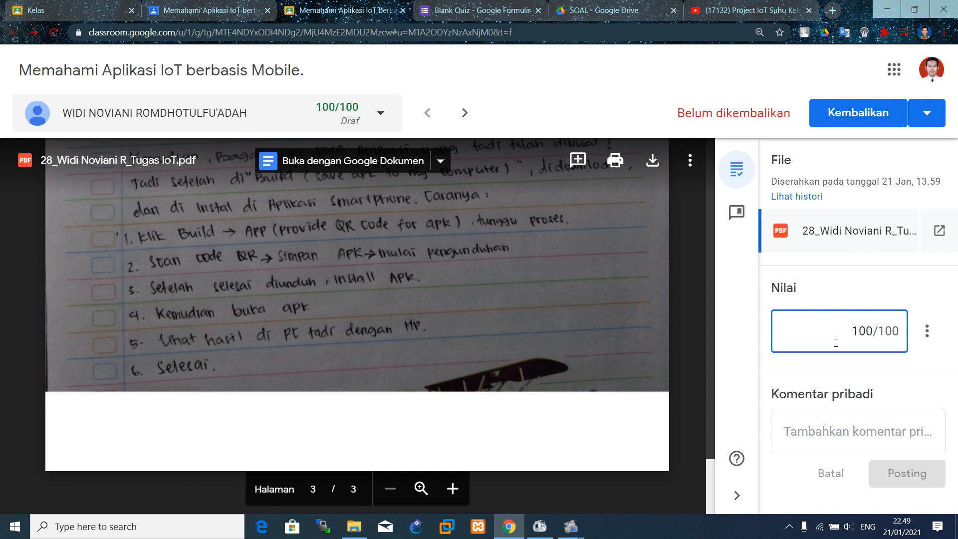
pyautogui.click(805, 431)
pyautogui.write('Good')
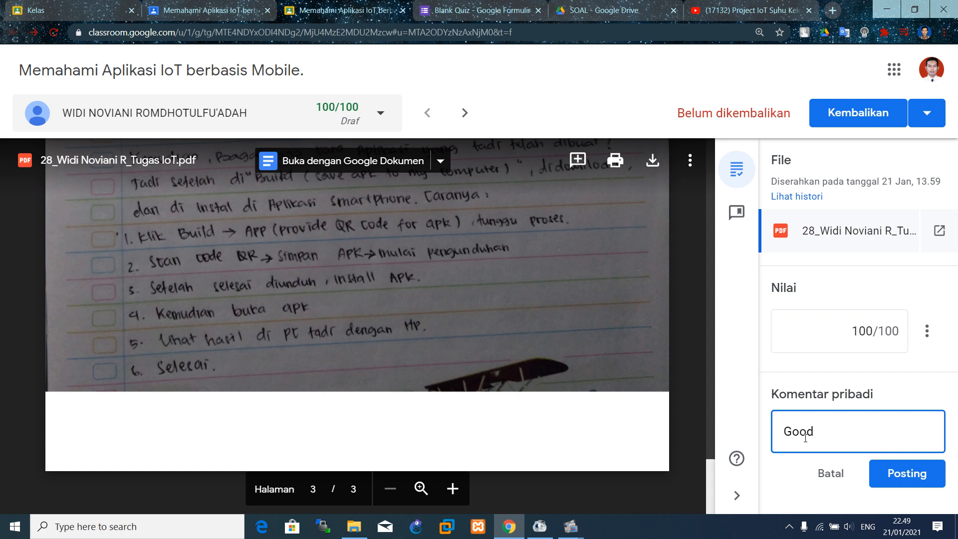
pyautogui.click(894, 473)
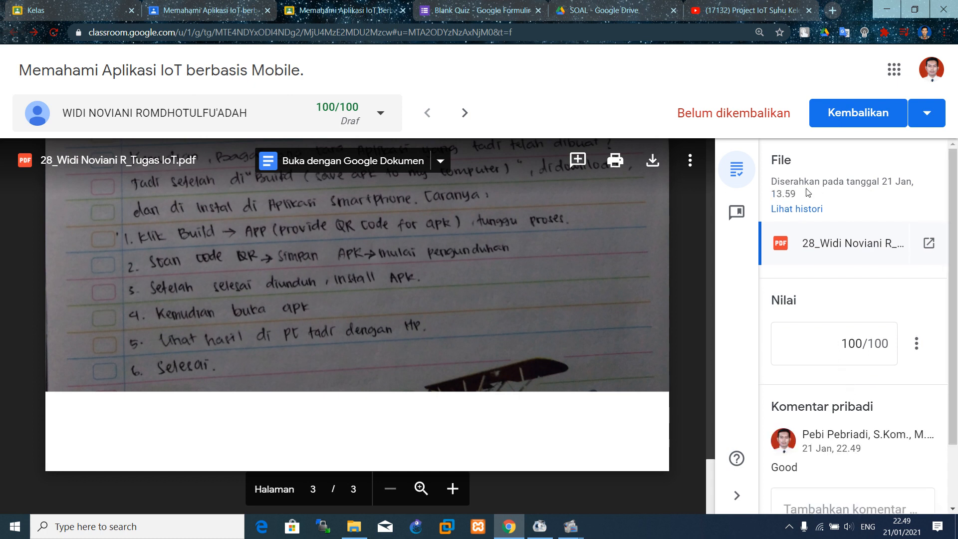
# - Return the graded handwritten submission to the student and go back to the assignment's student work overview
pyautogui.click(851, 112)
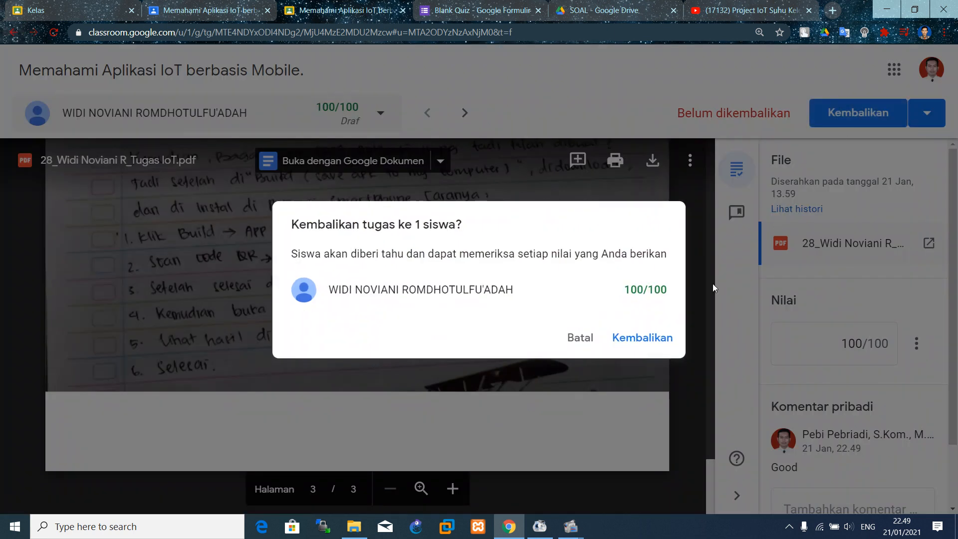
pyautogui.click(644, 338)
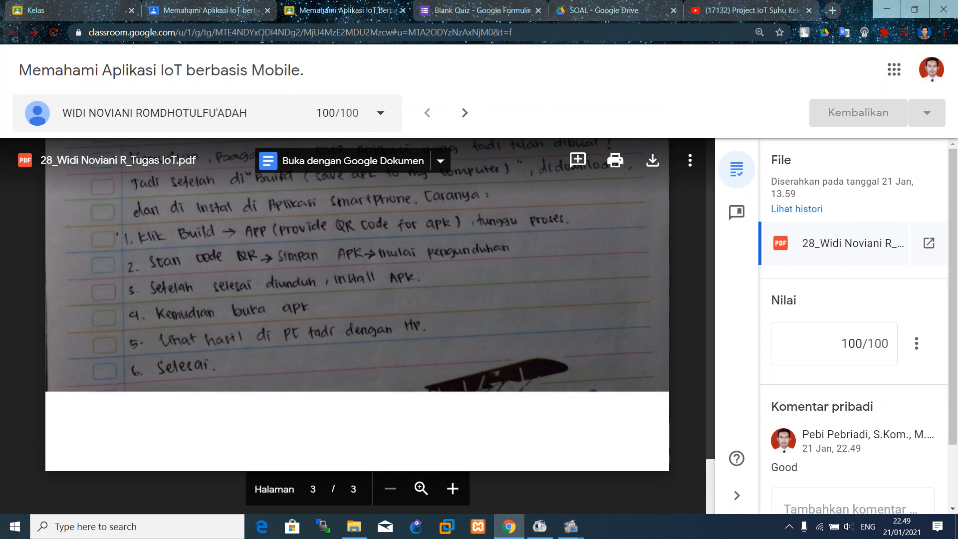
pyautogui.click(229, 14)
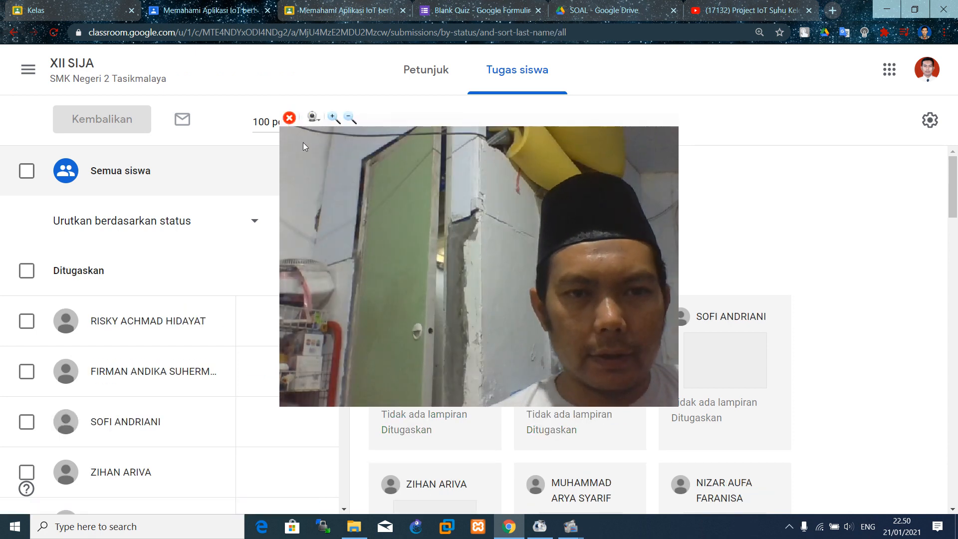
pyautogui.click(288, 118)
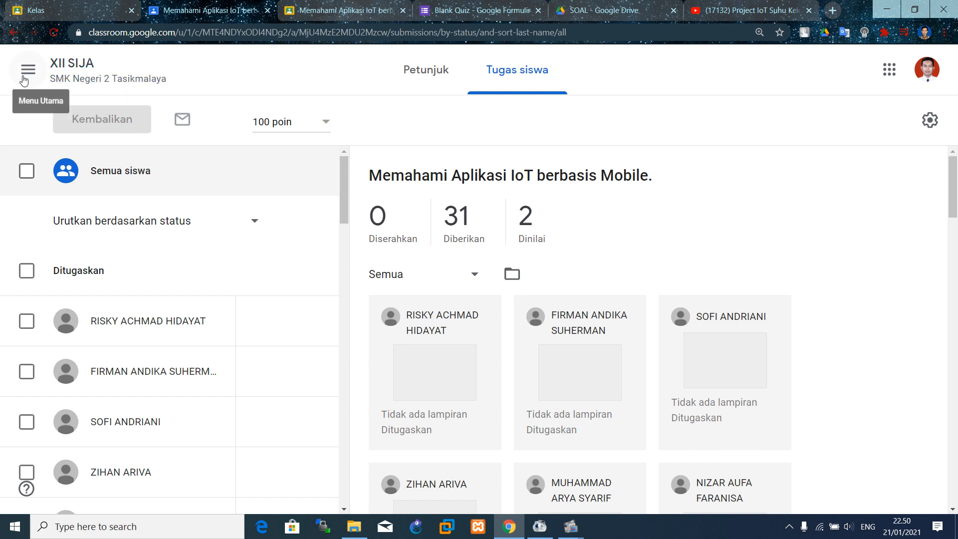
# - Open the XII SIJA class and look through its classwork list of topics and assignments
pyautogui.click(53, 68)
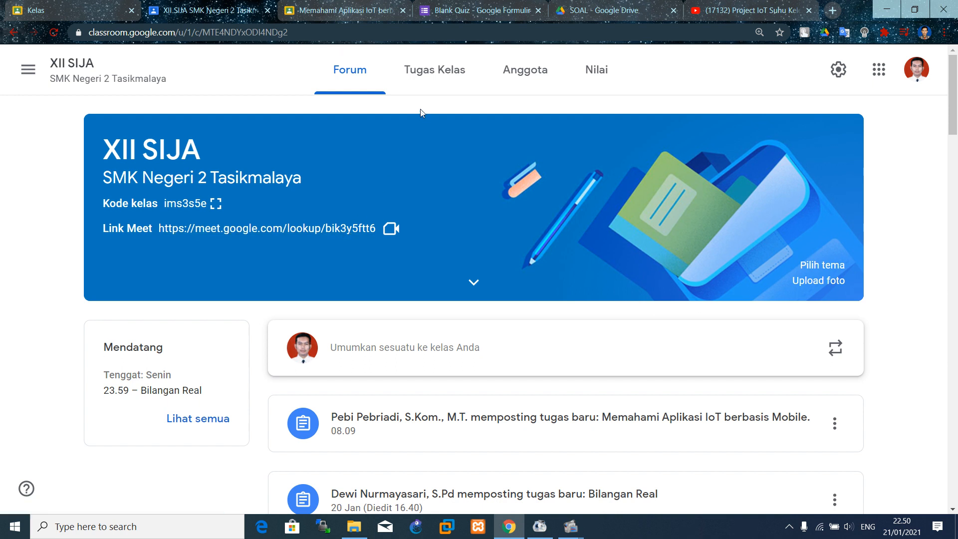
pyautogui.click(422, 81)
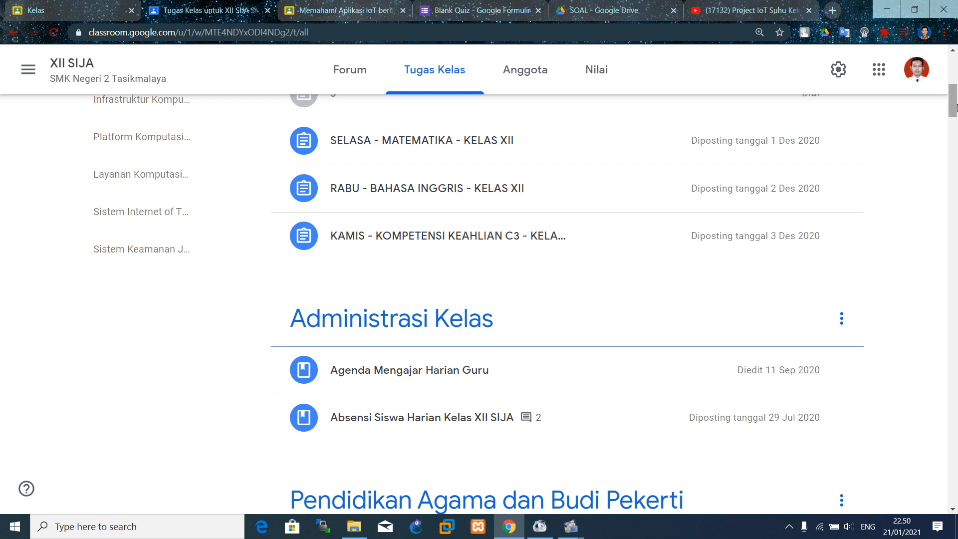
pyautogui.moveTo(953, 100); pyautogui.dragTo(953, 70)
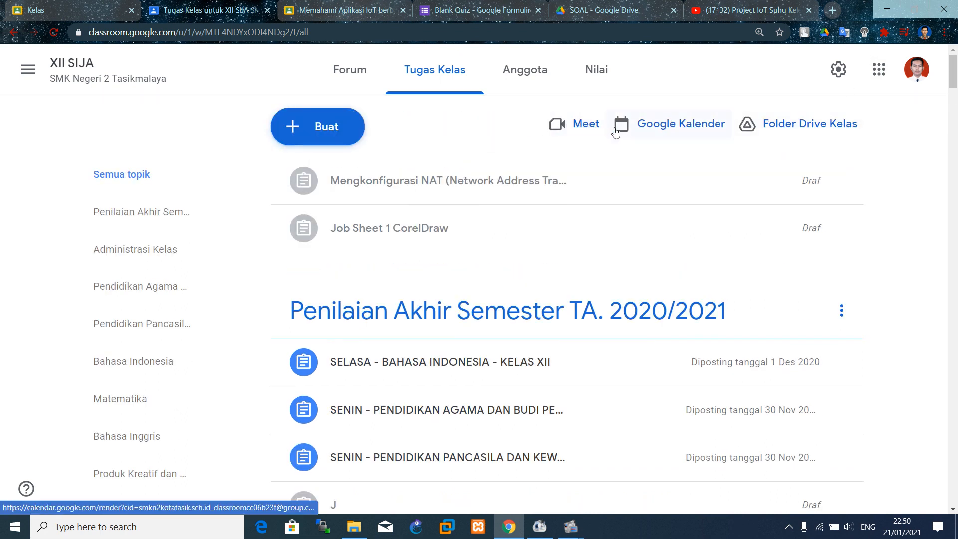
# - Open the Meet link from the XII SIJA class forum to preview the meeting lobby, and close it without joining
pyautogui.click(349, 65)
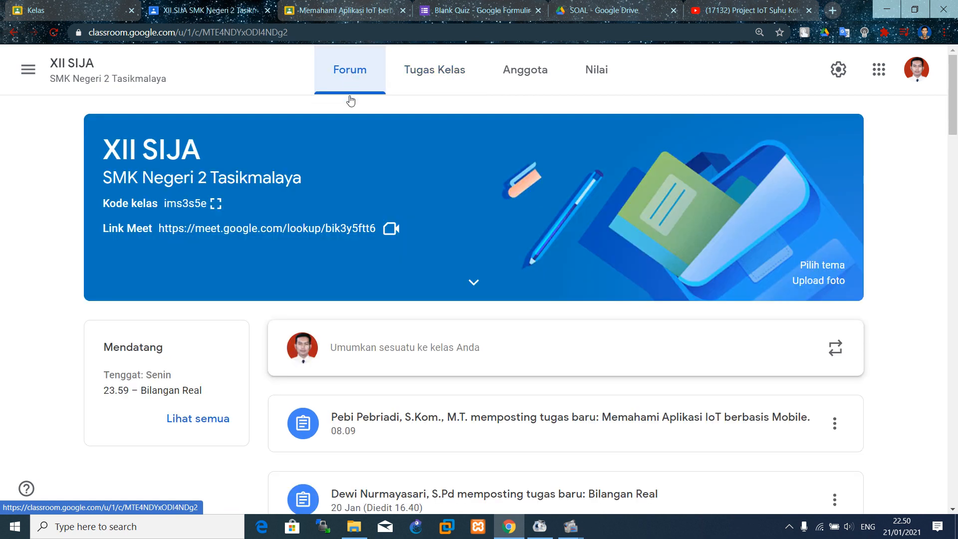
pyautogui.click(322, 230)
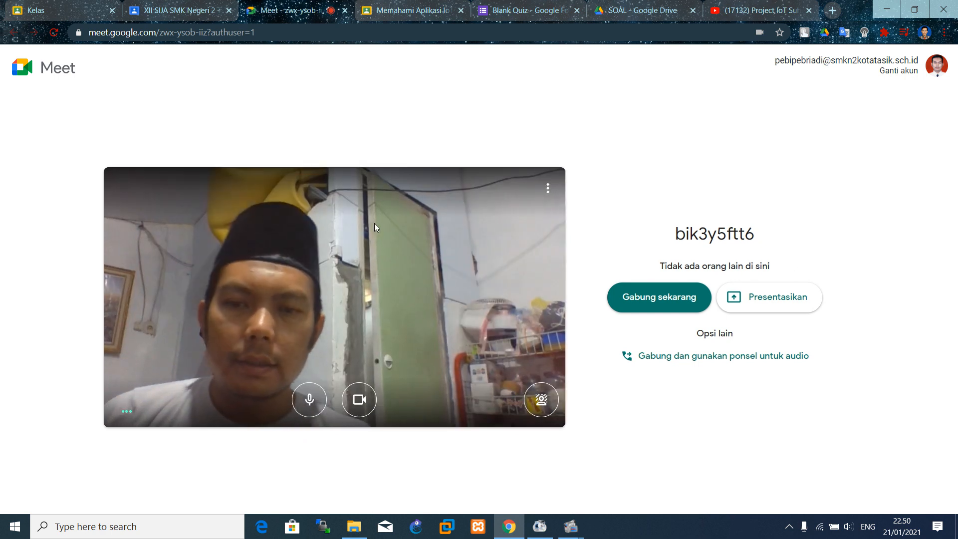
pyautogui.click(345, 11)
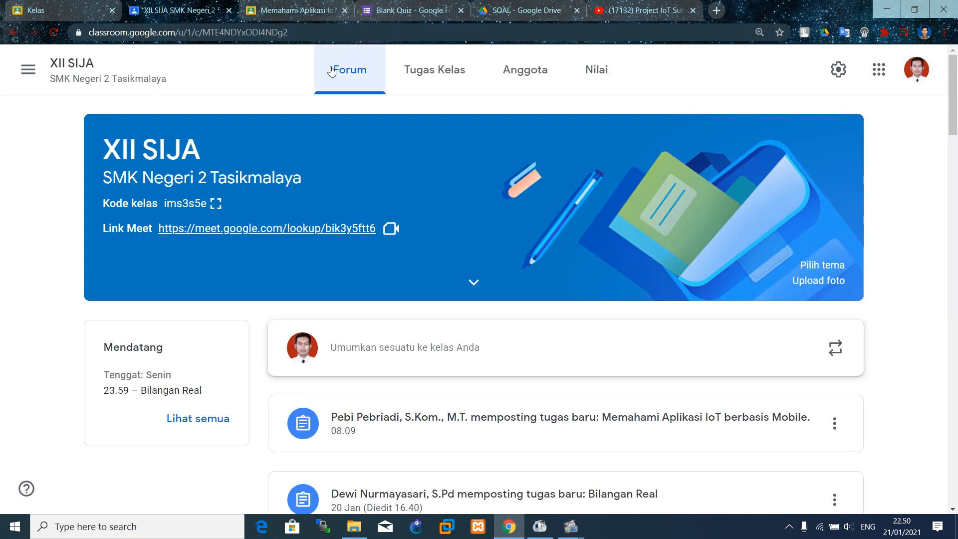